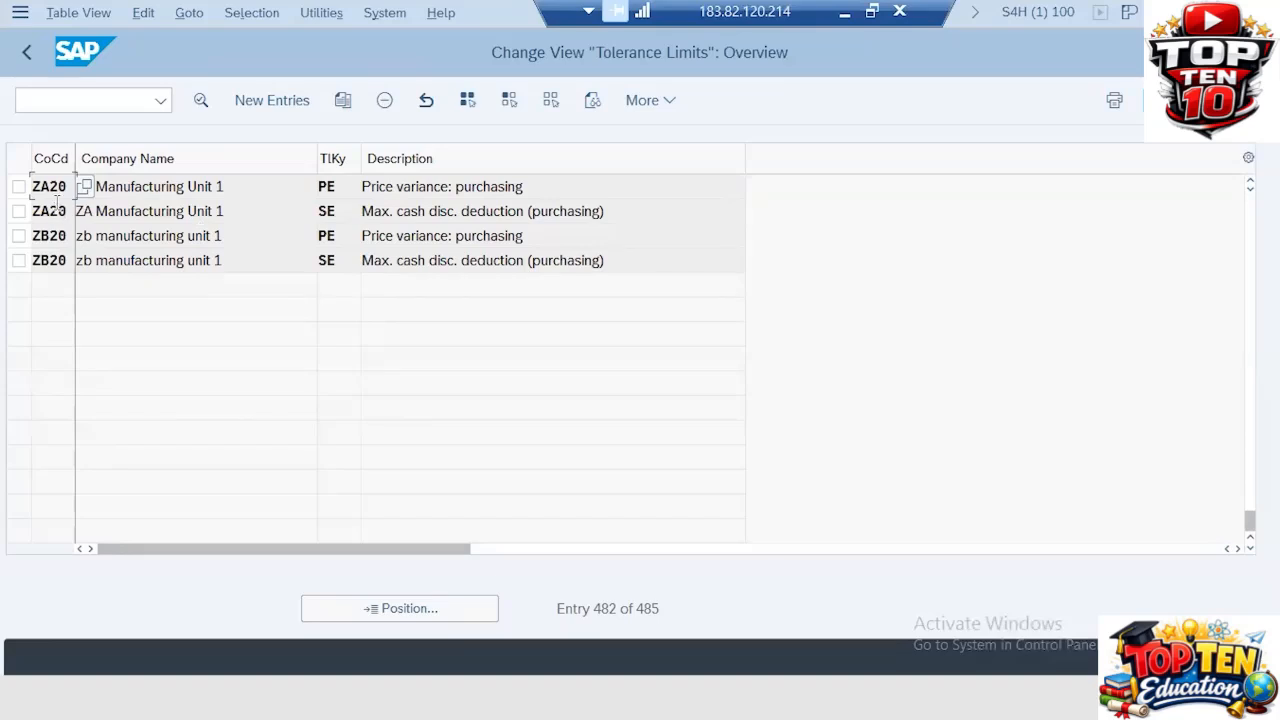
# Step: Display the field help for the tolerance key in the tolerance limits table, then close it
pyautogui.click(346, 187)
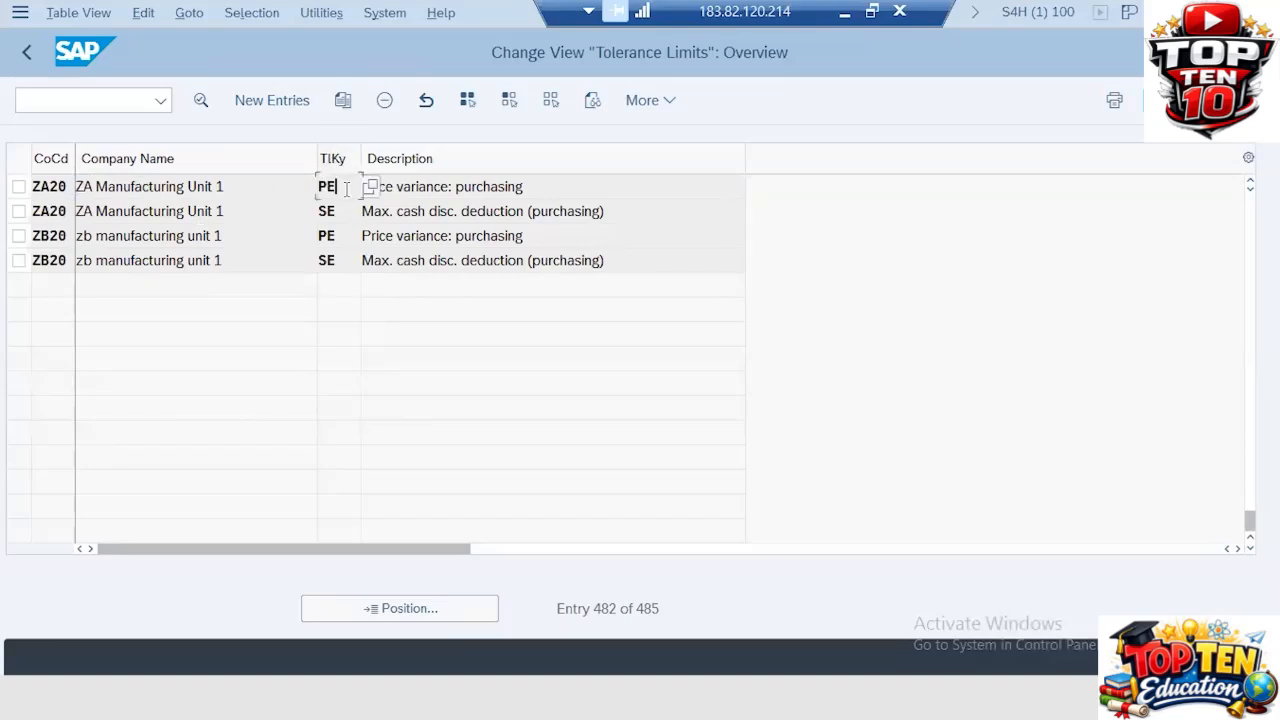
pyautogui.press('F1')
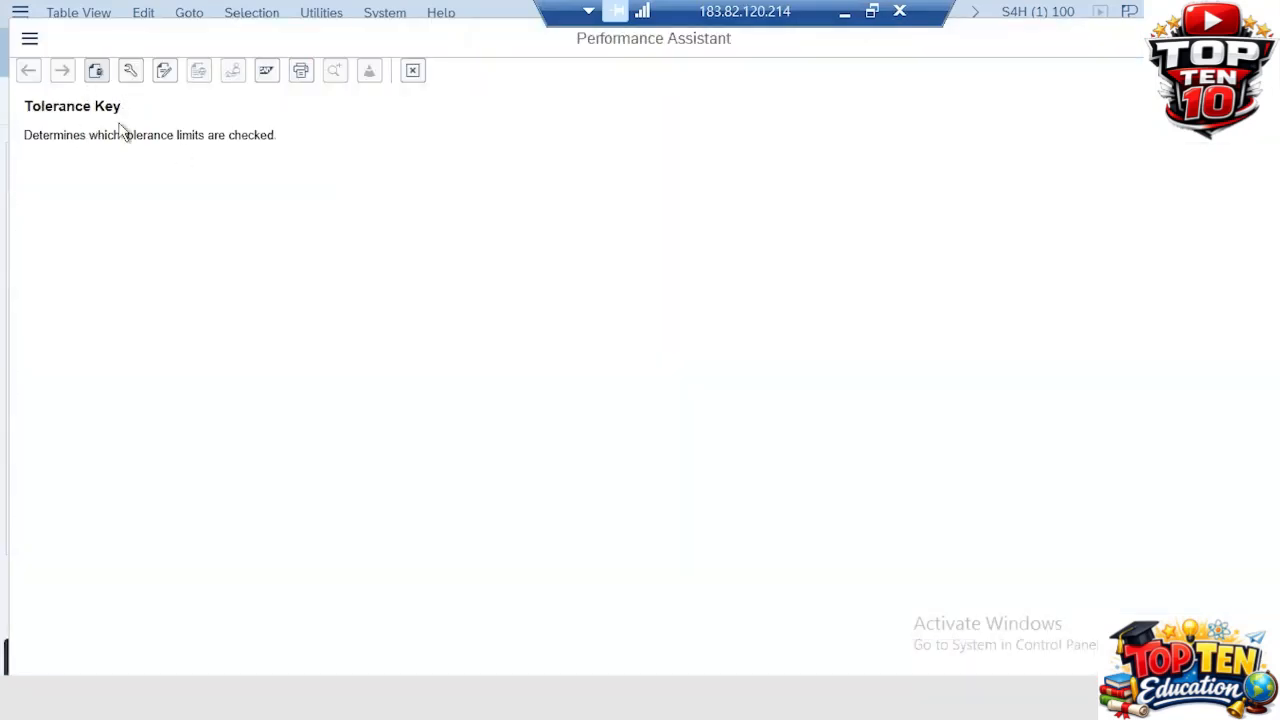
pyautogui.click(410, 74)
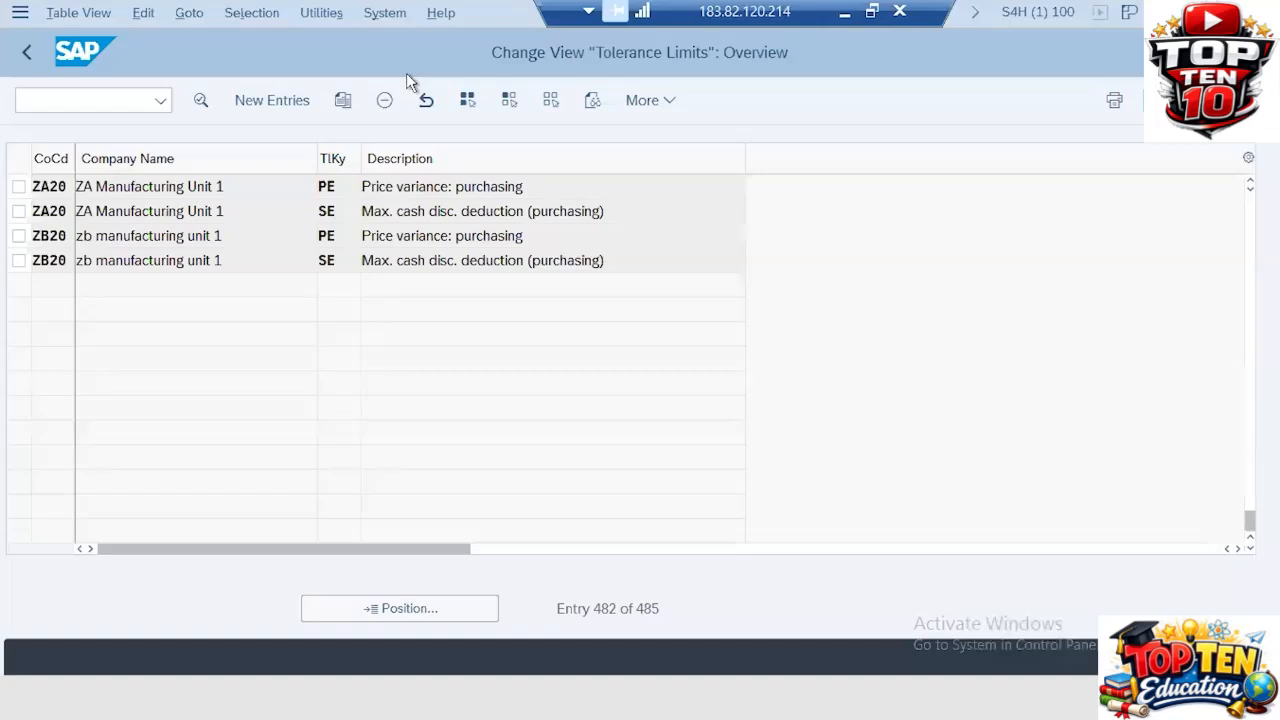
# Step: Review the PE and SE tolerance key descriptions for company code ZA20, then leave the tolerance limits view
pyautogui.doubleClick(356, 187)
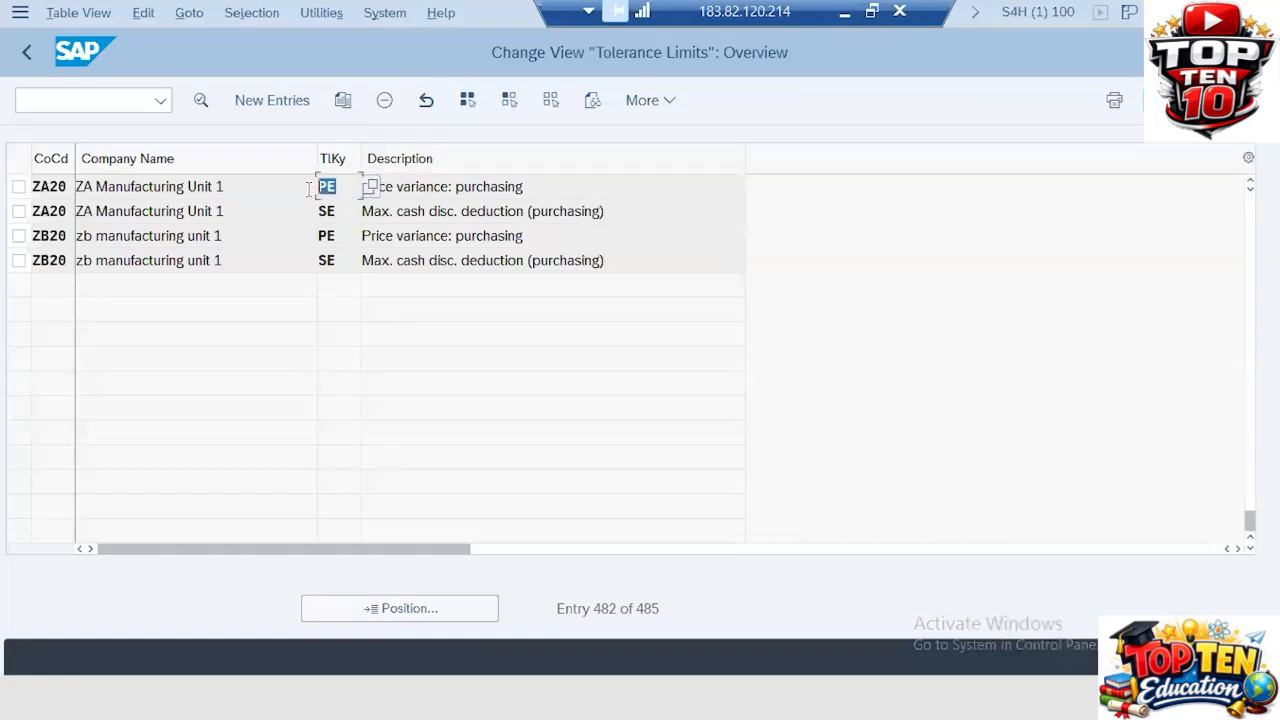
pyautogui.click(531, 186)
pyautogui.moveTo(531, 186); pyautogui.dragTo(358, 180)
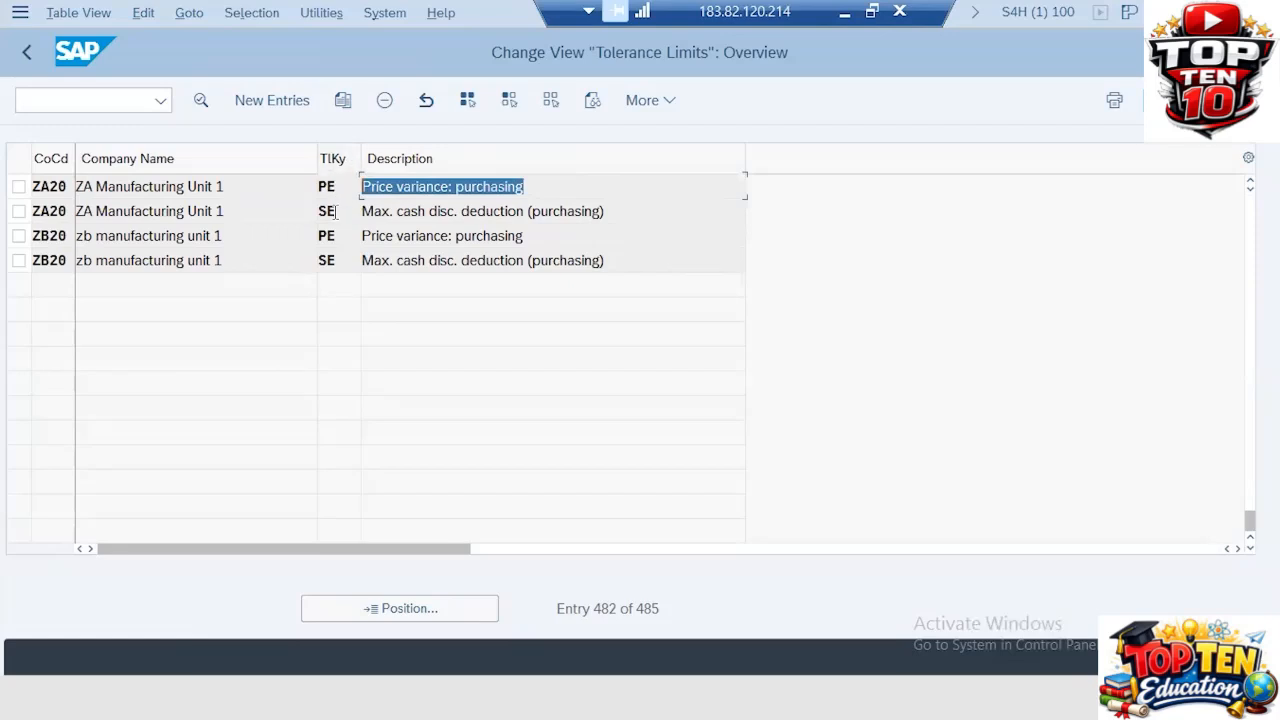
pyautogui.doubleClick(327, 211)
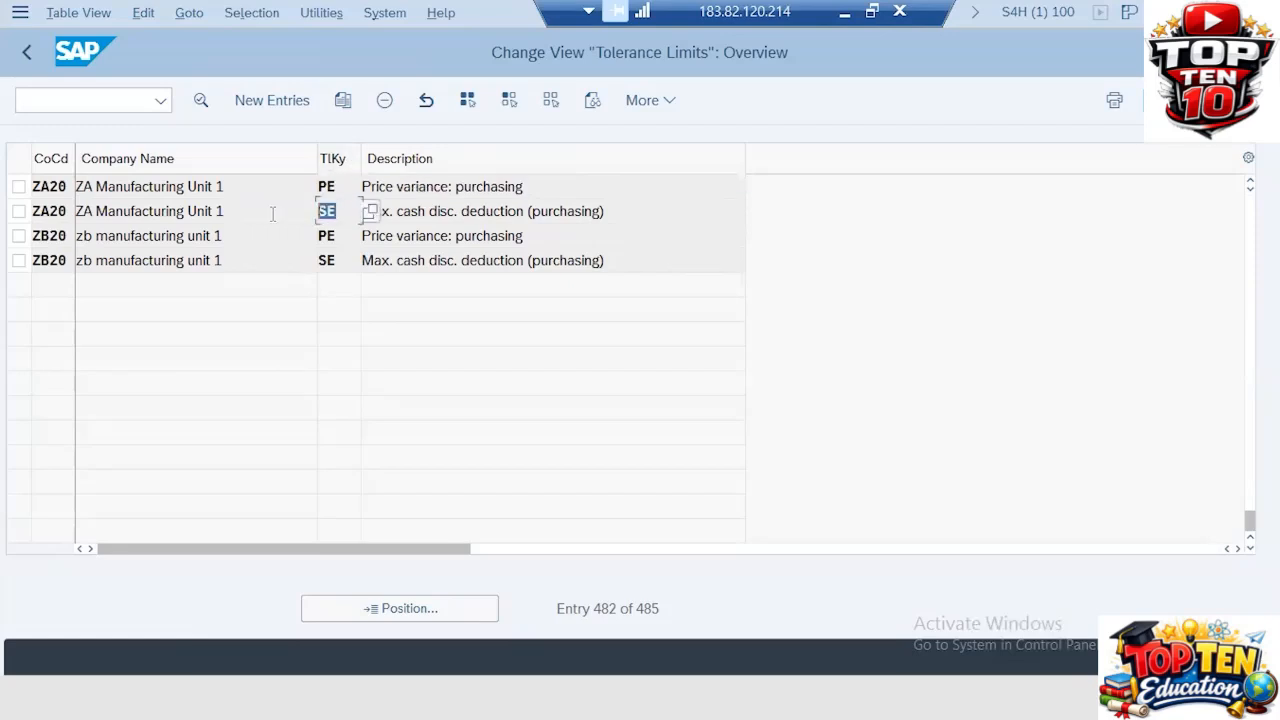
pyautogui.click(604, 211)
pyautogui.moveTo(604, 211); pyautogui.dragTo(357, 211)
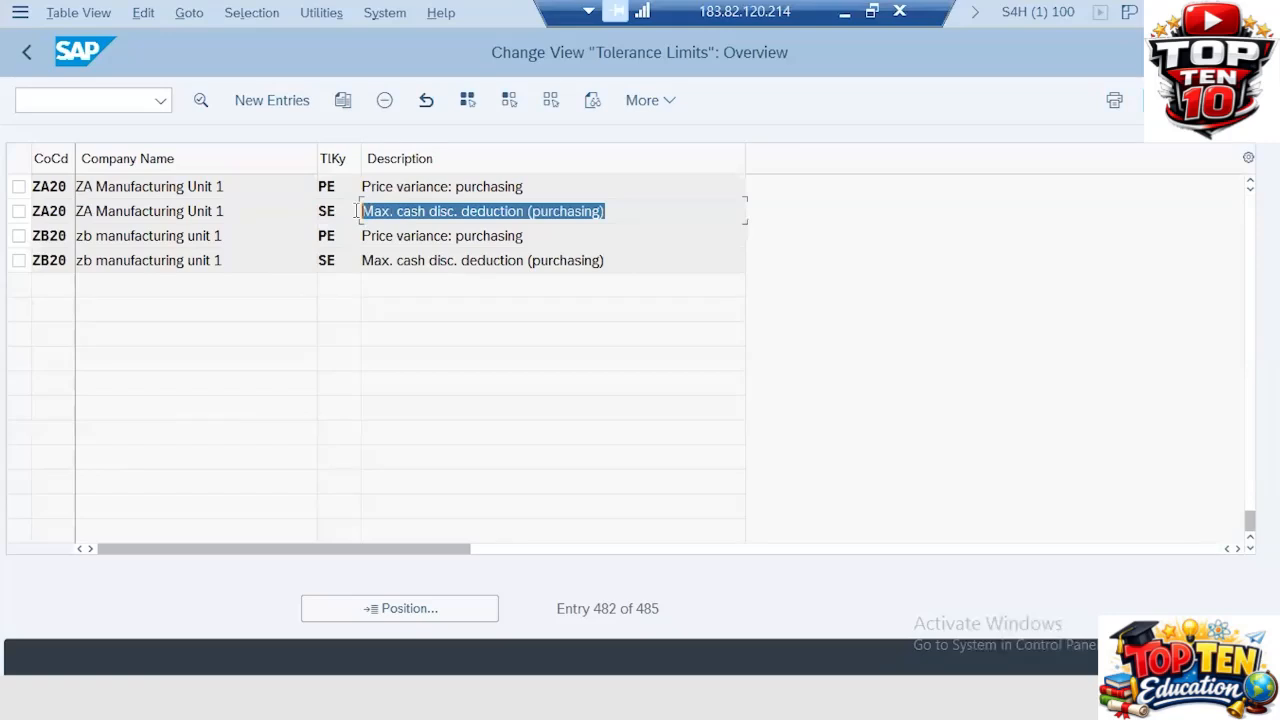
pyautogui.click(29, 48)
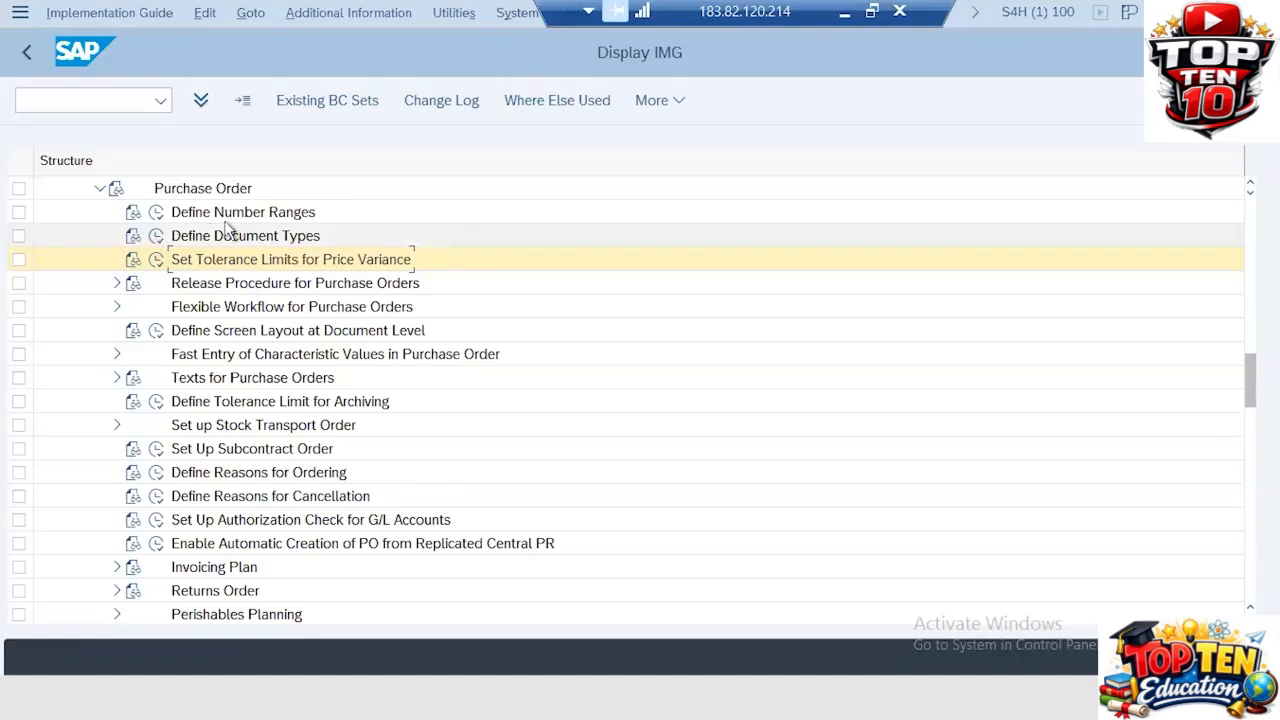
# Step: Open Define Document Types for purchase orders and start copying the NB Standard PO document type
pyautogui.click(158, 237)
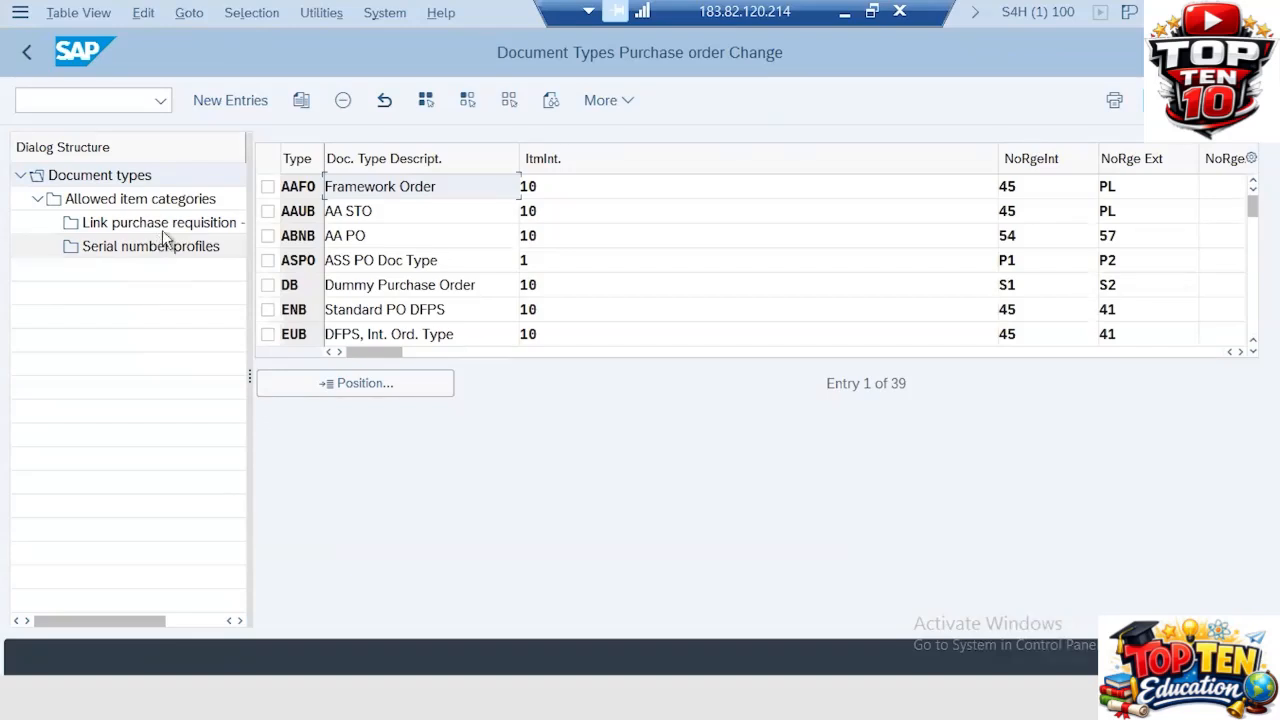
pyautogui.click(288, 310)
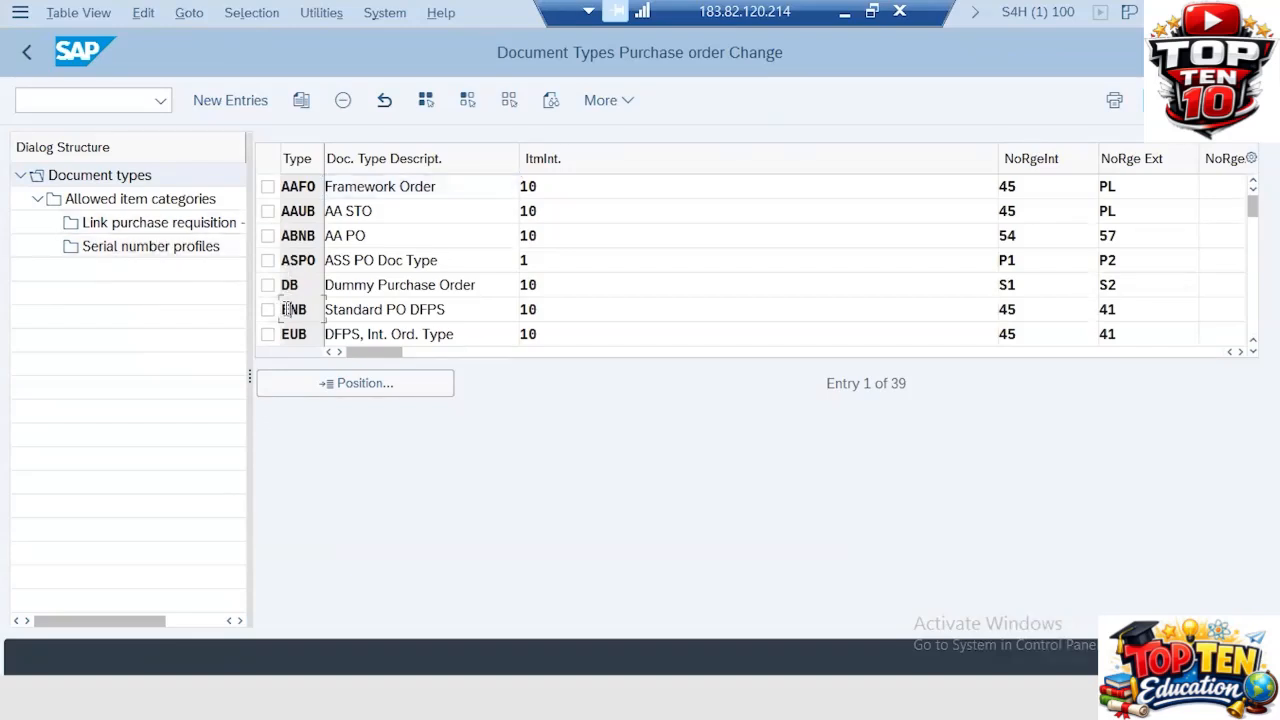
pyautogui.click(290, 334)
pyautogui.scroll(-2, 286, 310)
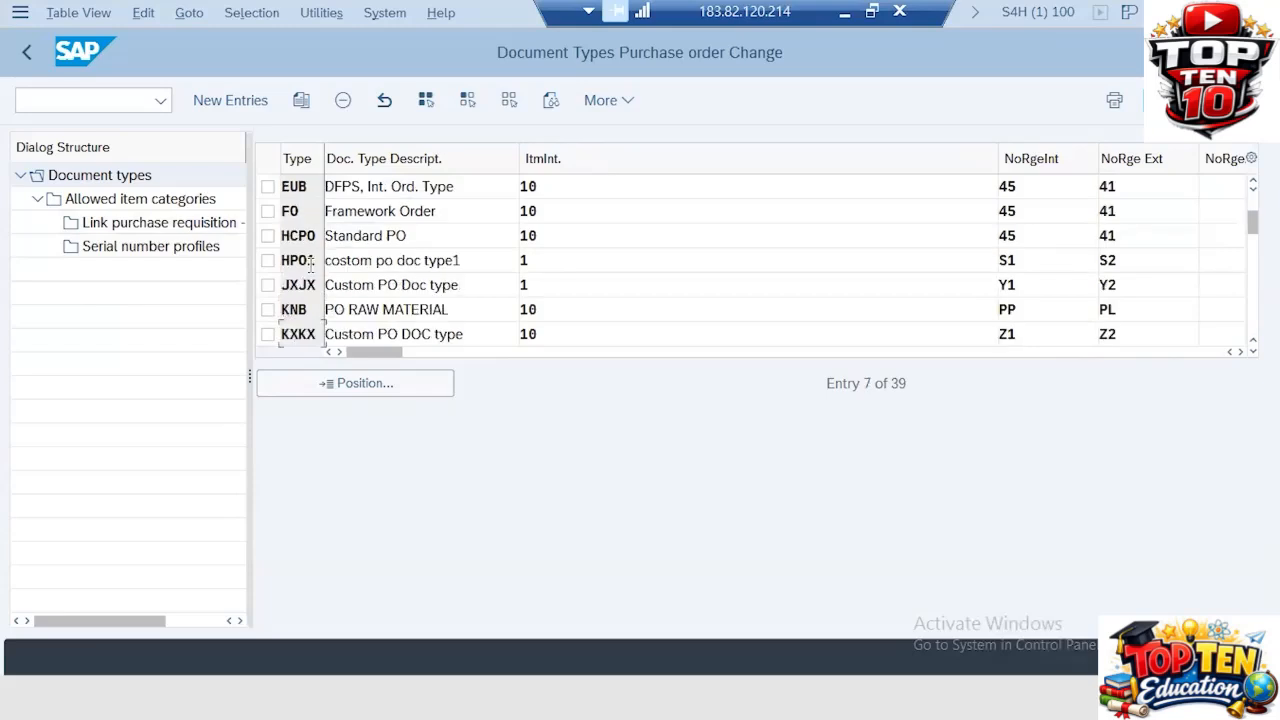
pyautogui.scroll(-2, 310, 265)
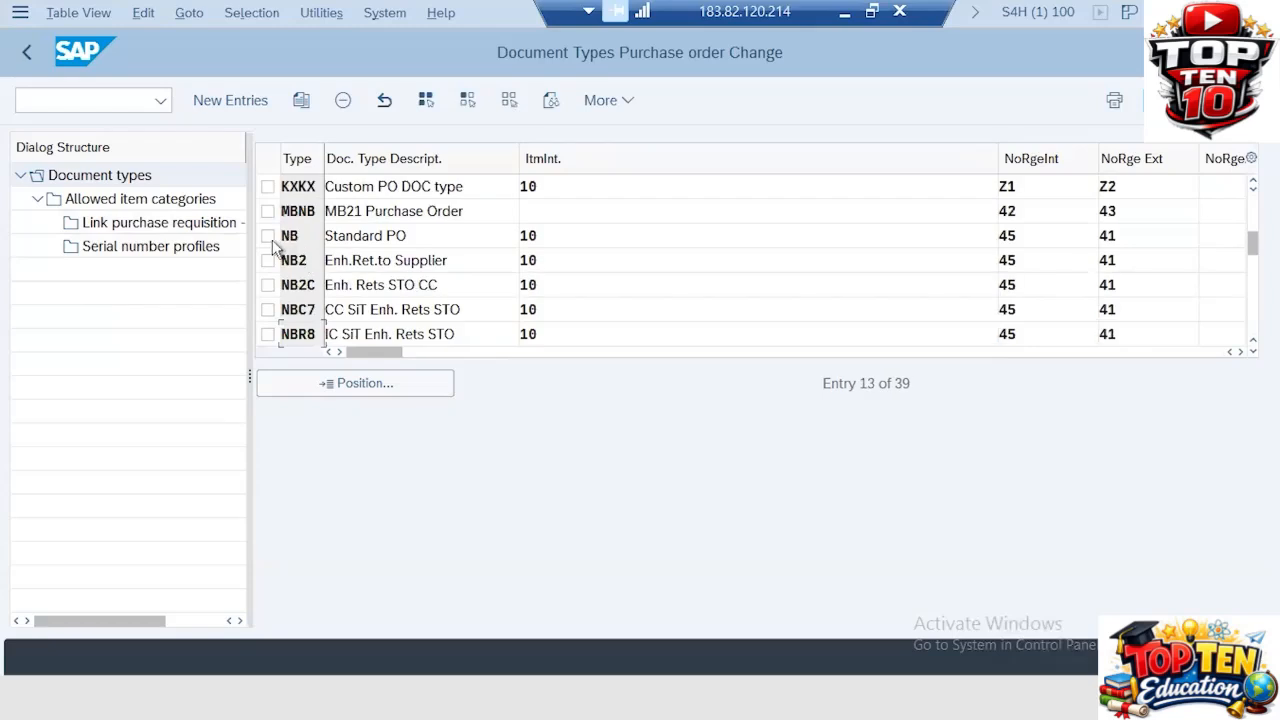
pyautogui.click(268, 238)
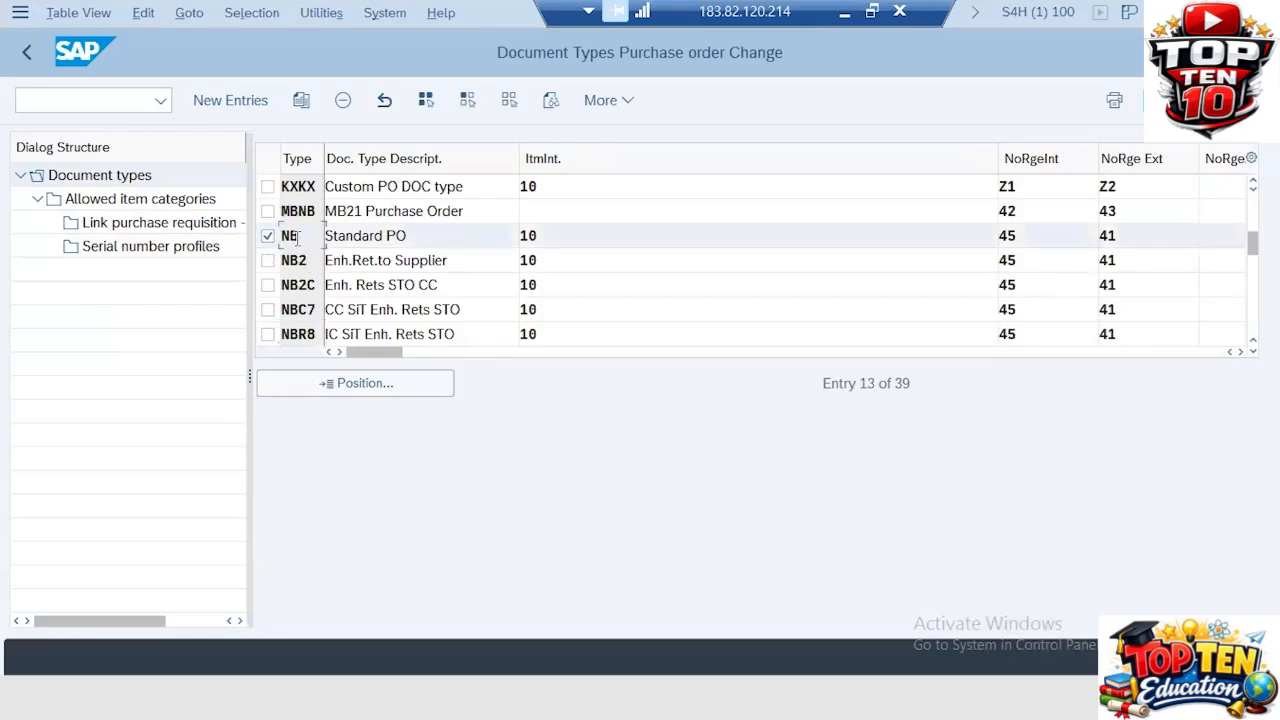
pyautogui.click(302, 101)
pyautogui.doubleClick(301, 186)
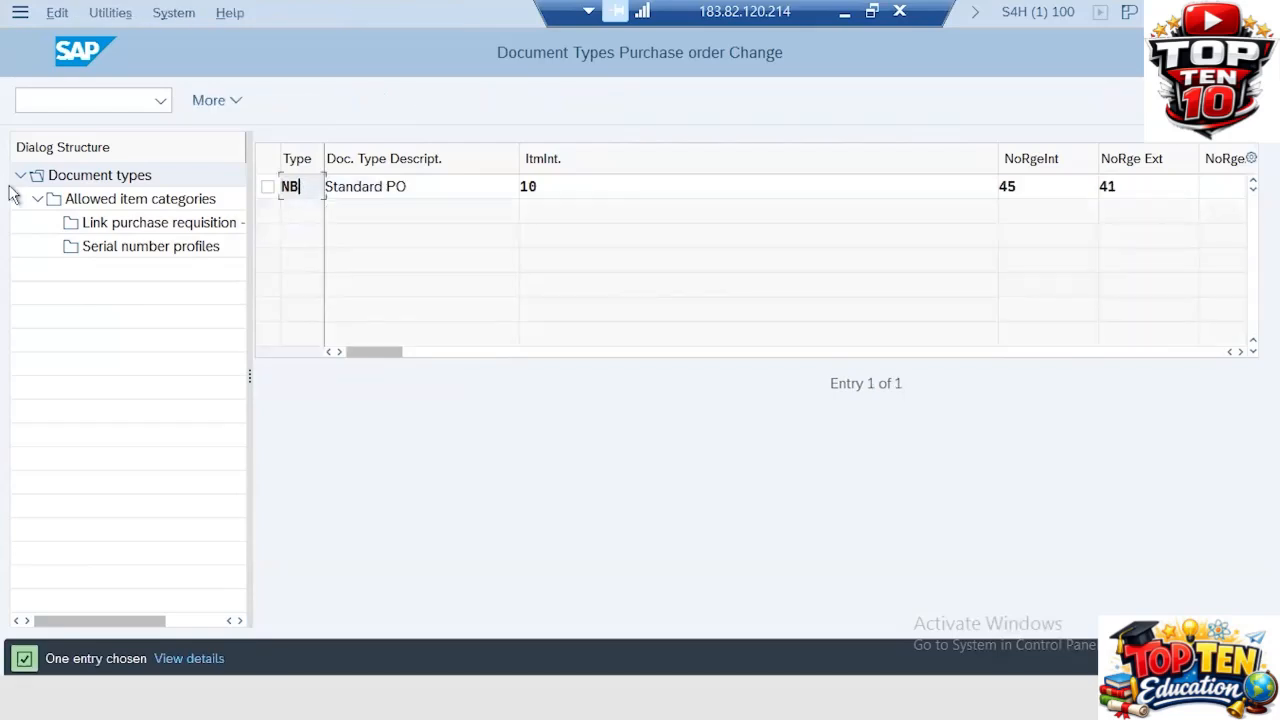
# Step: Name the copied document type ZANB with the description ZA PO
pyautogui.write('ZA')
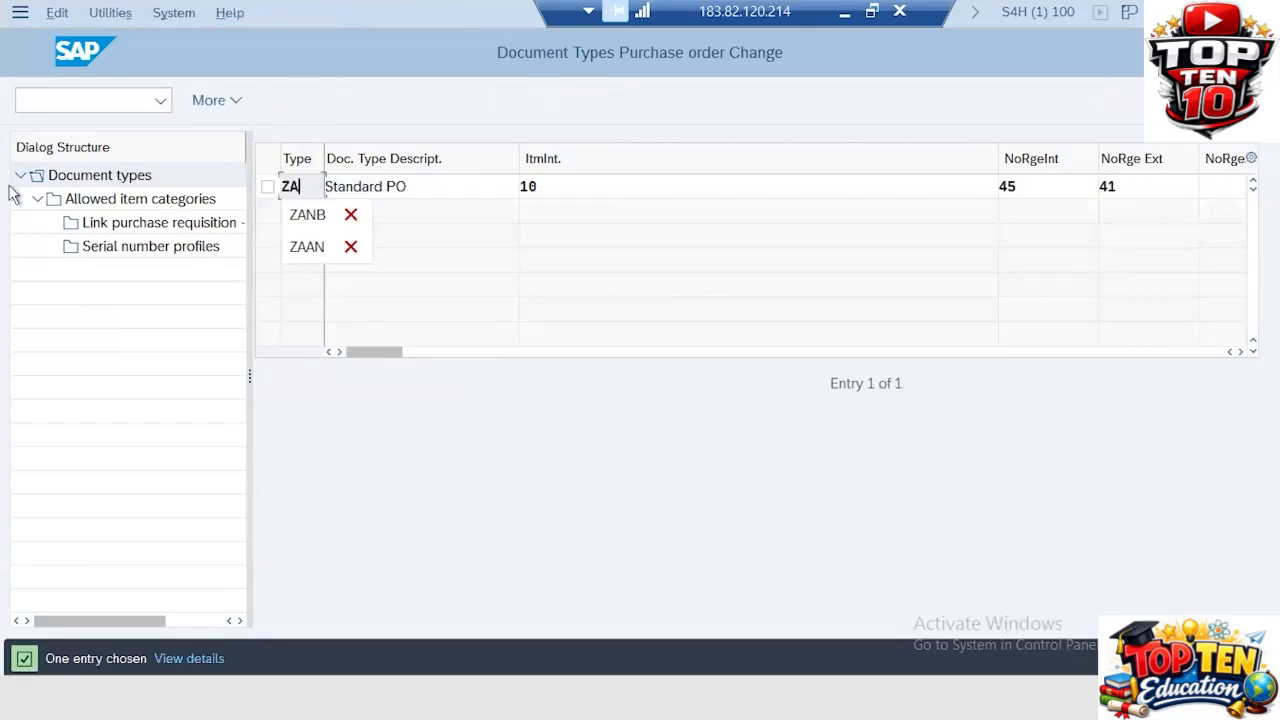
pyautogui.write('NB')
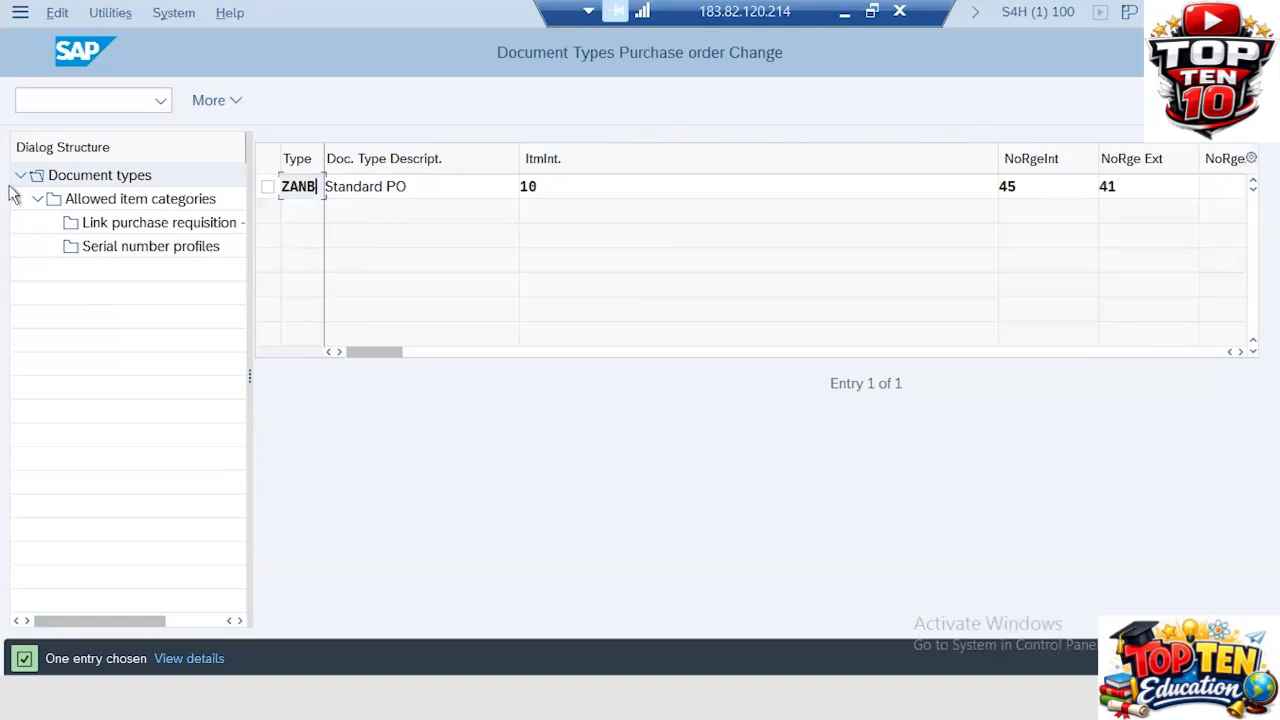
pyautogui.press('Tab')
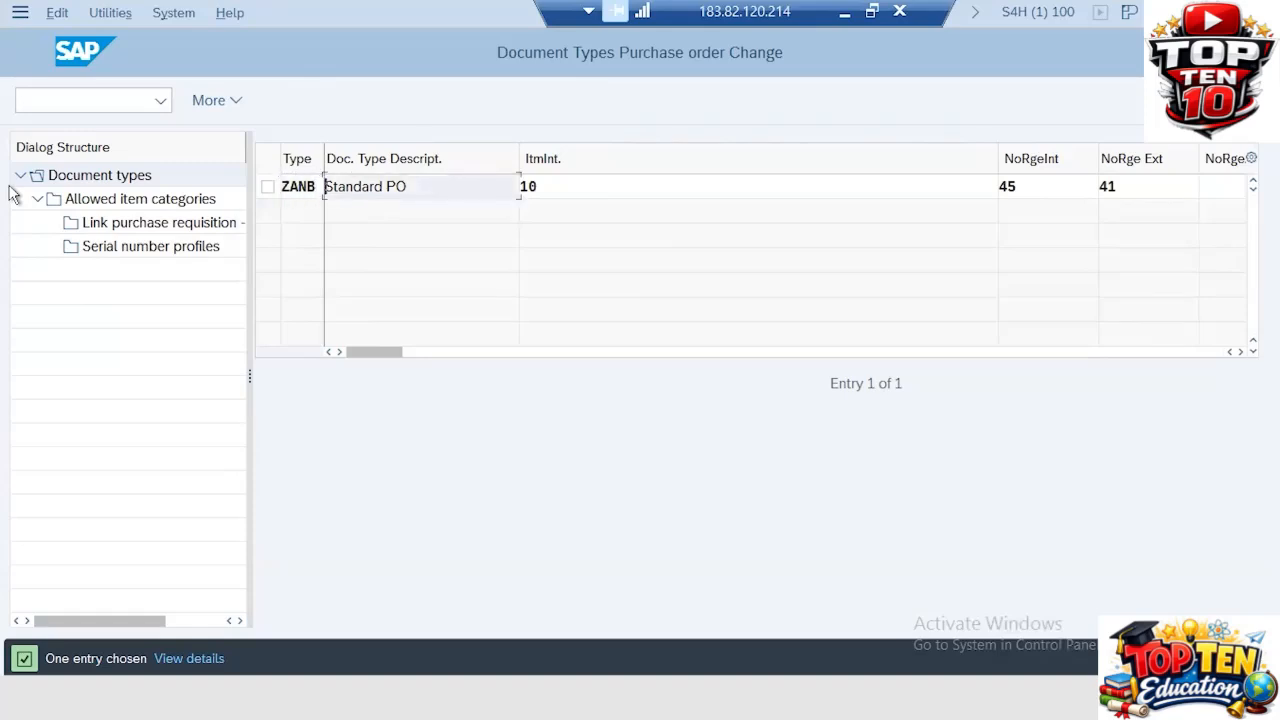
pyautogui.moveTo(424, 186); pyautogui.dragTo(10, 207)
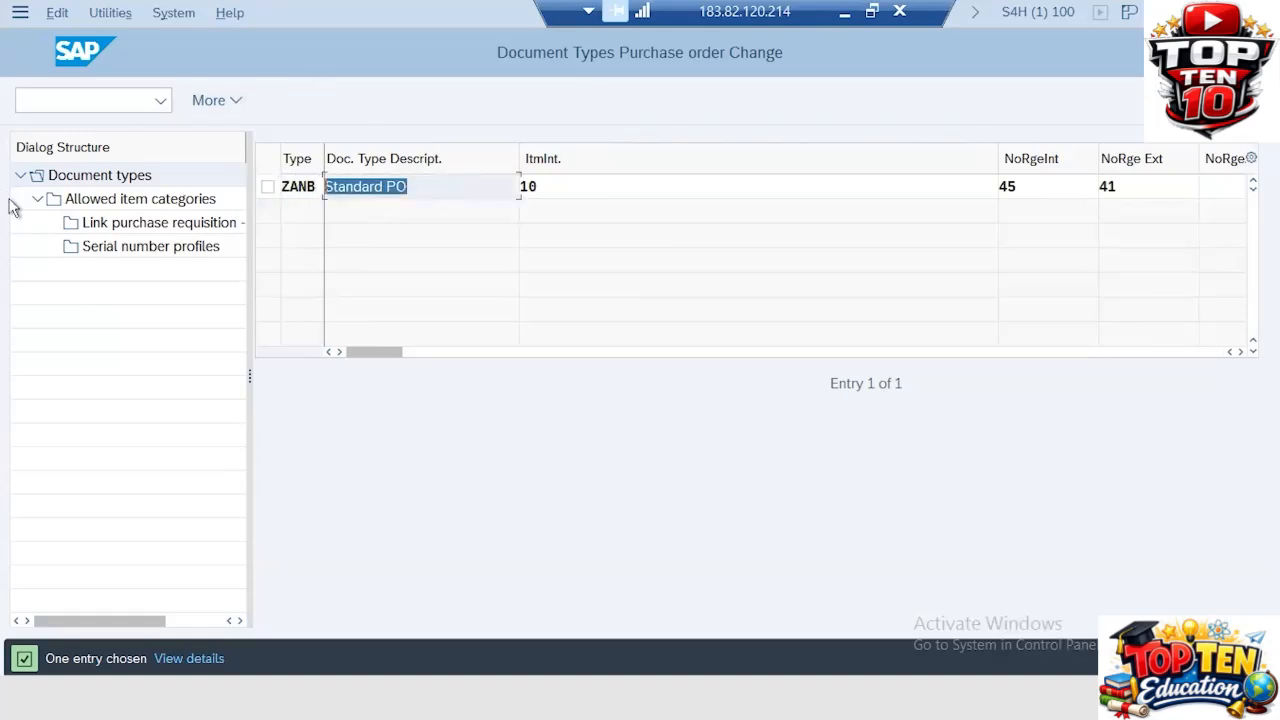
pyautogui.write('ZA')
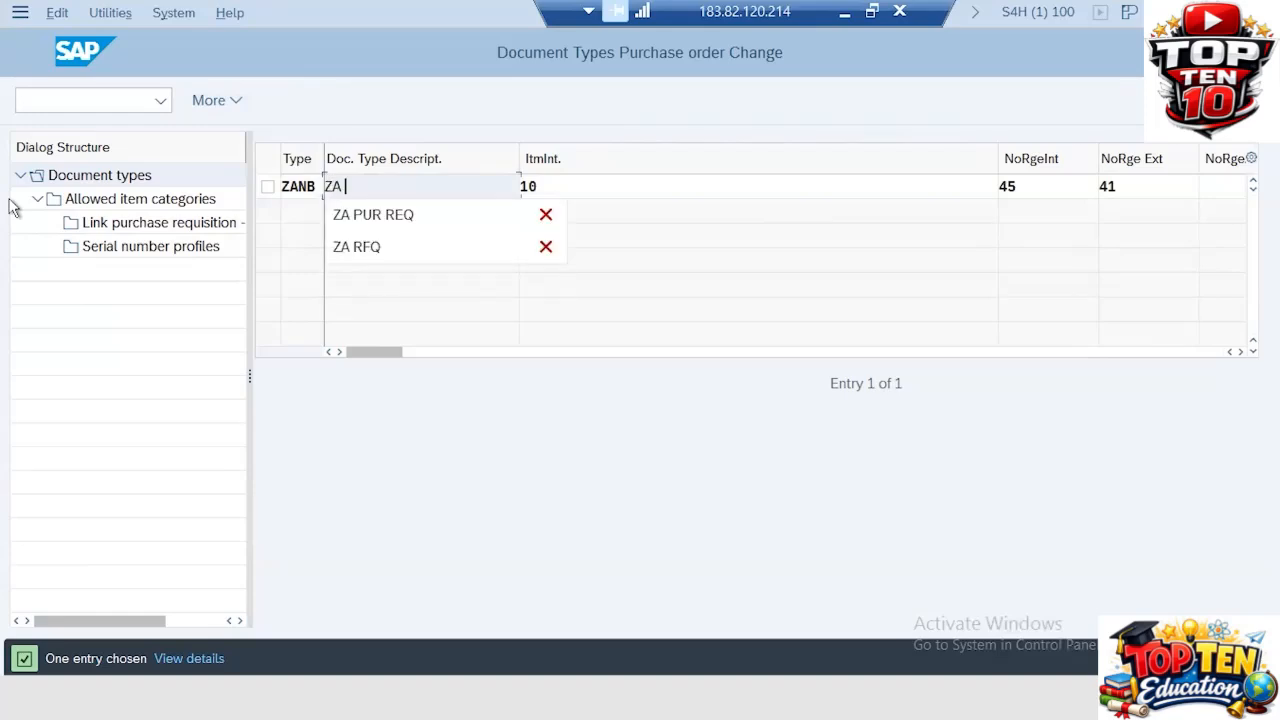
pyautogui.write(' PO')
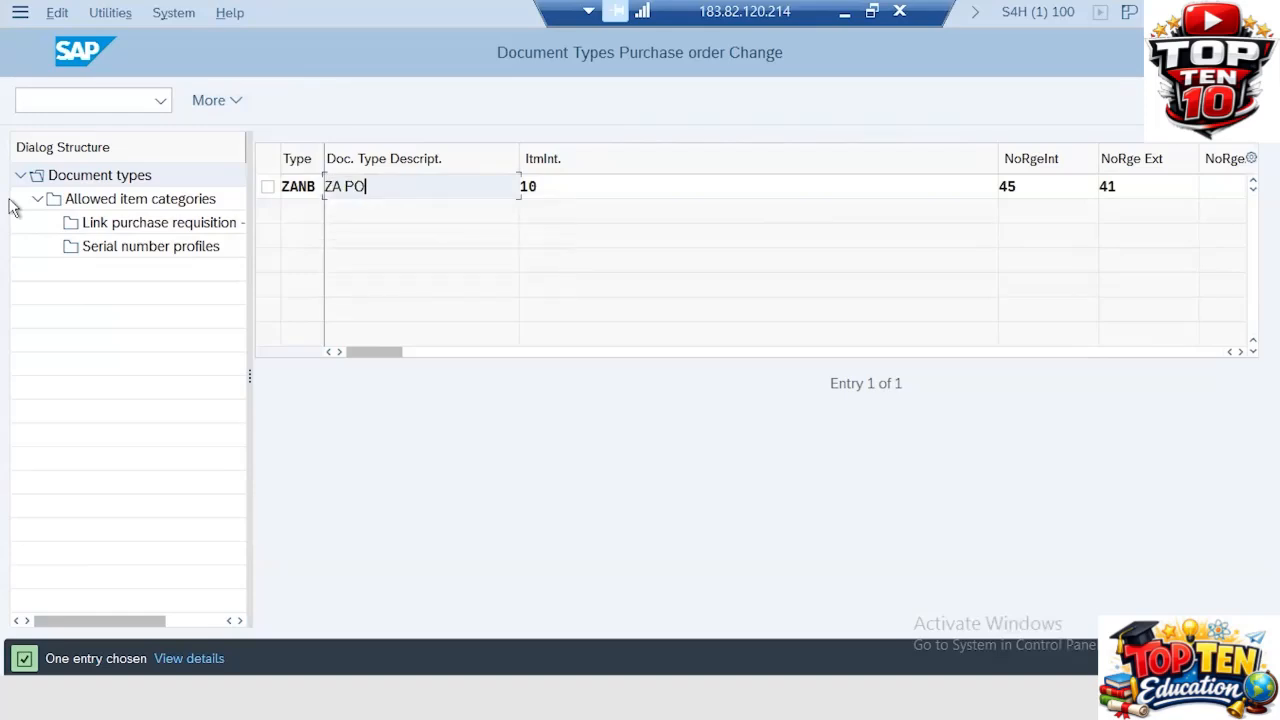
pyautogui.press('Tab')
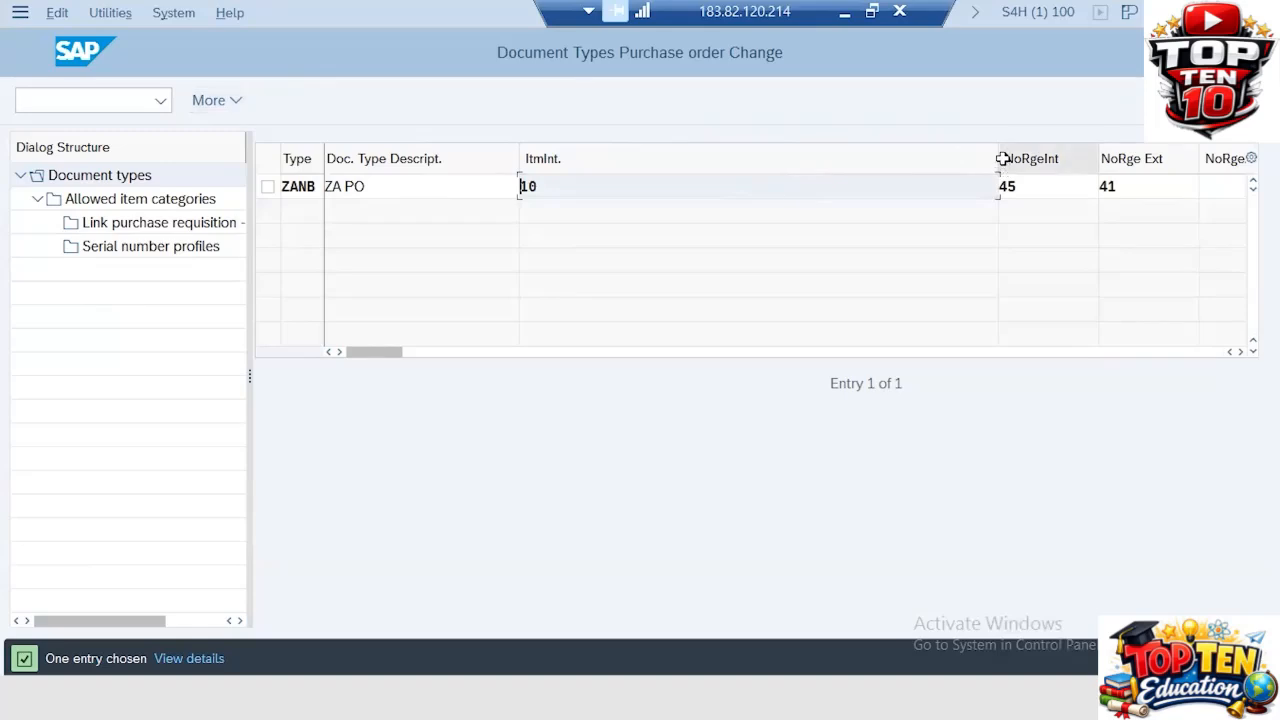
# Step: Set the new type's internal number range to 18 and external number range to 22
pyautogui.moveTo(998, 155); pyautogui.dragTo(585, 155)
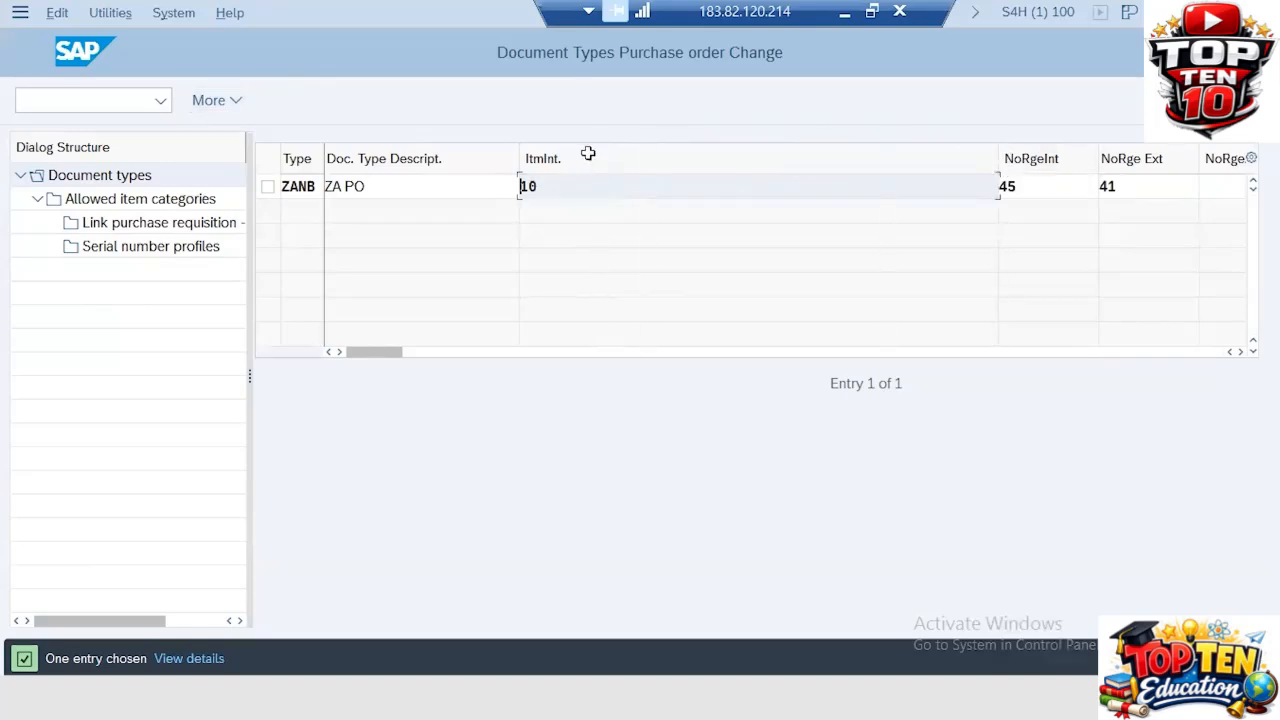
pyautogui.click(617, 186)
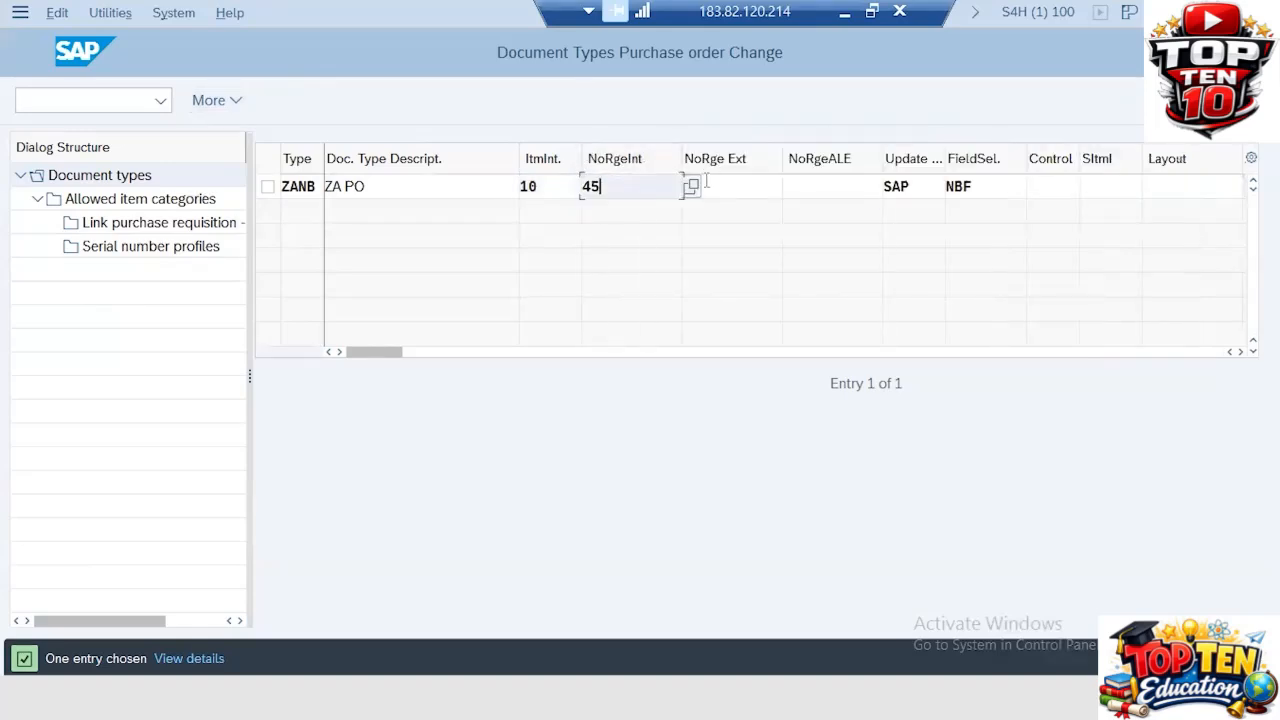
pyautogui.press('F4')
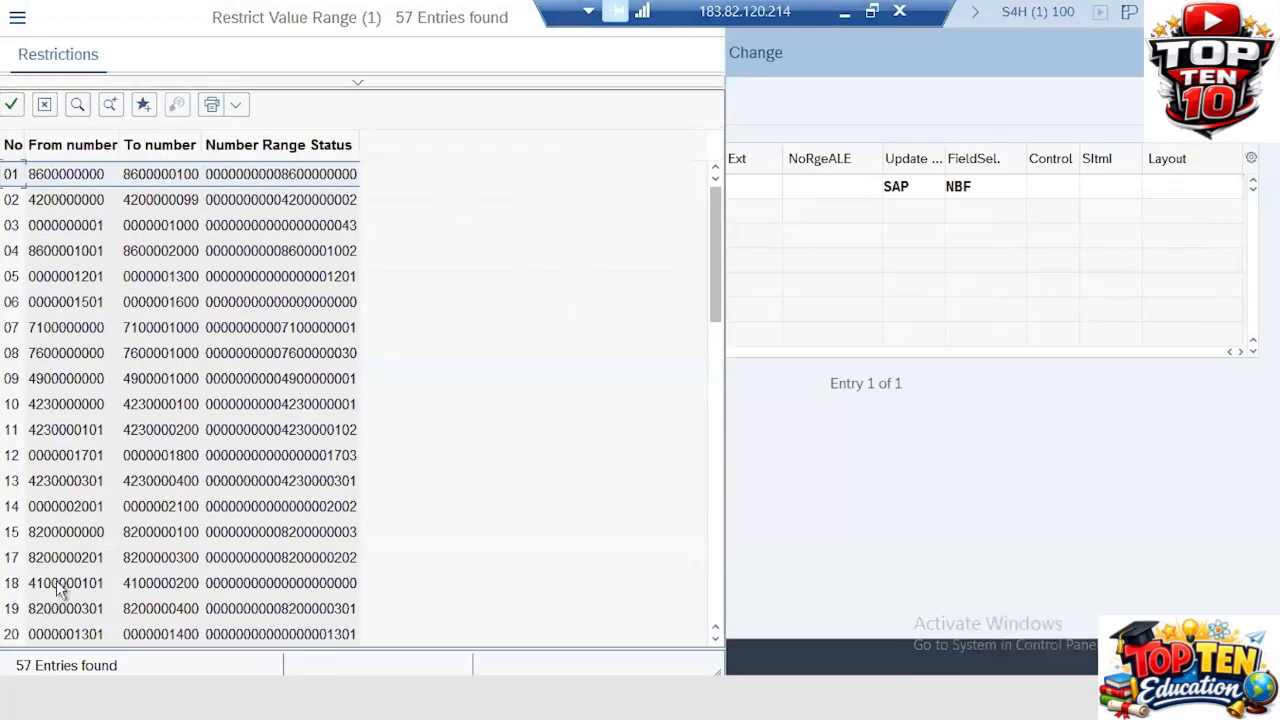
pyautogui.doubleClick(57, 590)
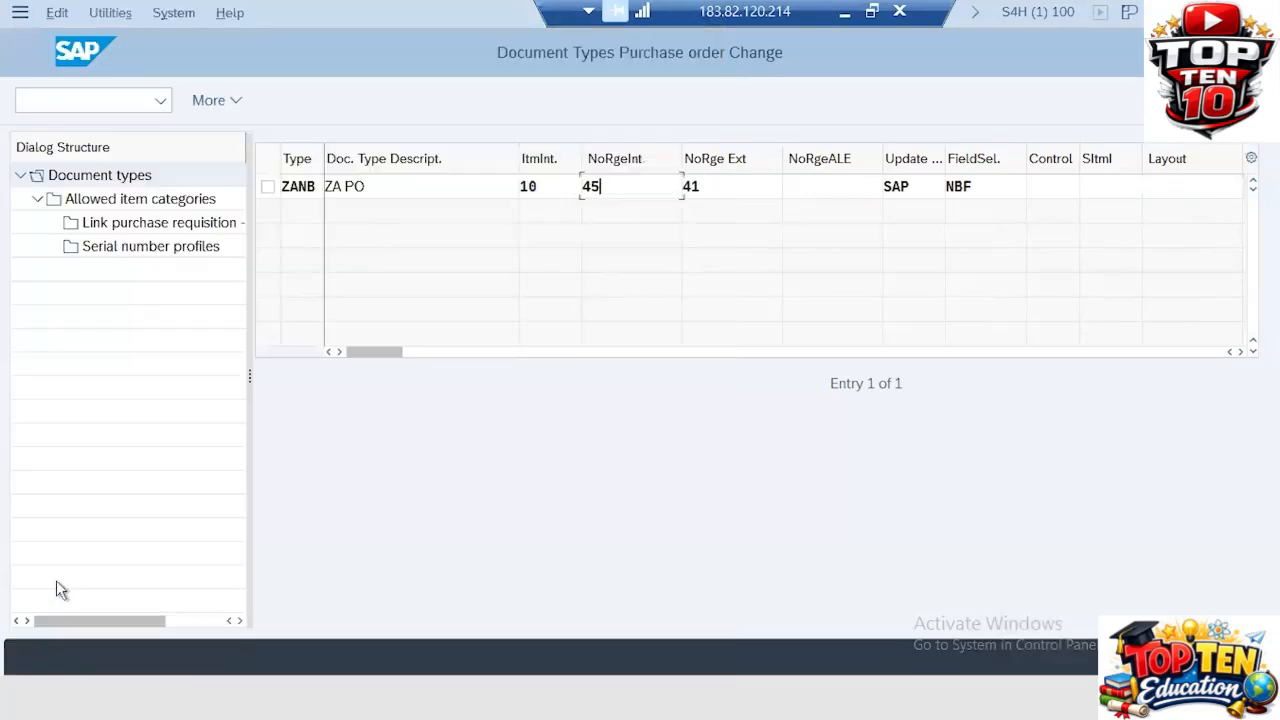
pyautogui.click(748, 177)
pyautogui.click(790, 188)
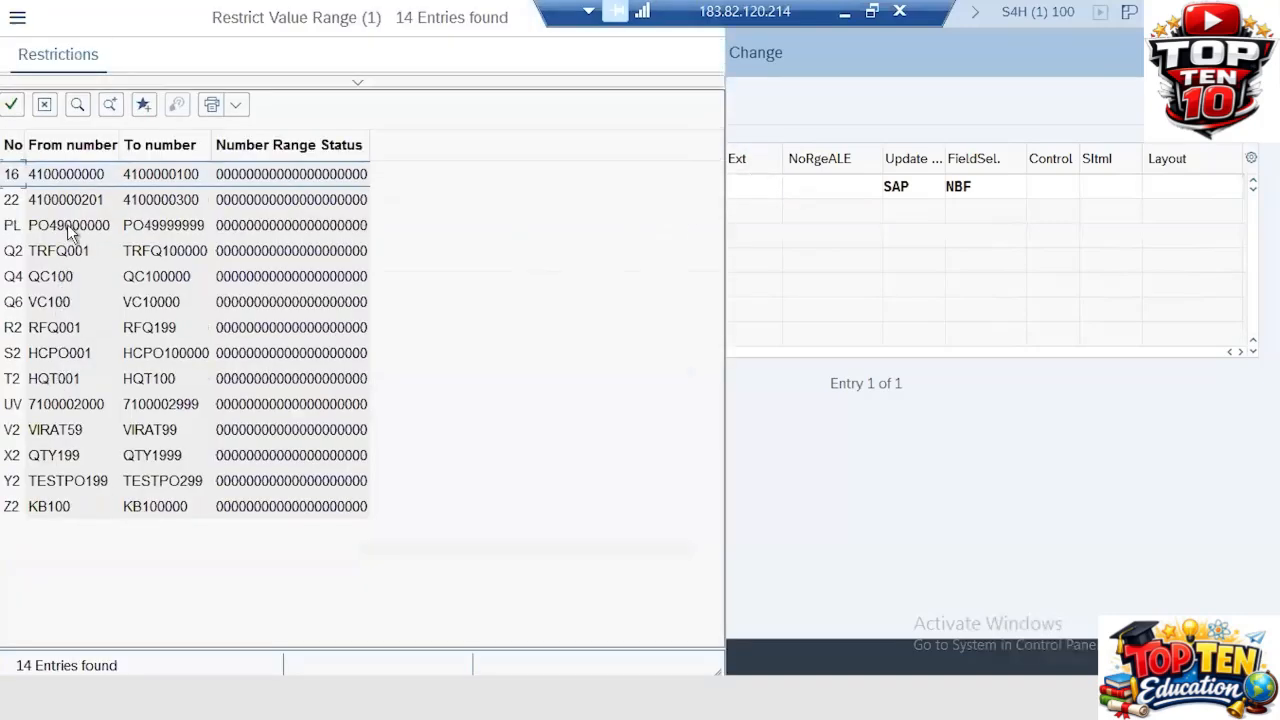
pyautogui.doubleClick(95, 200)
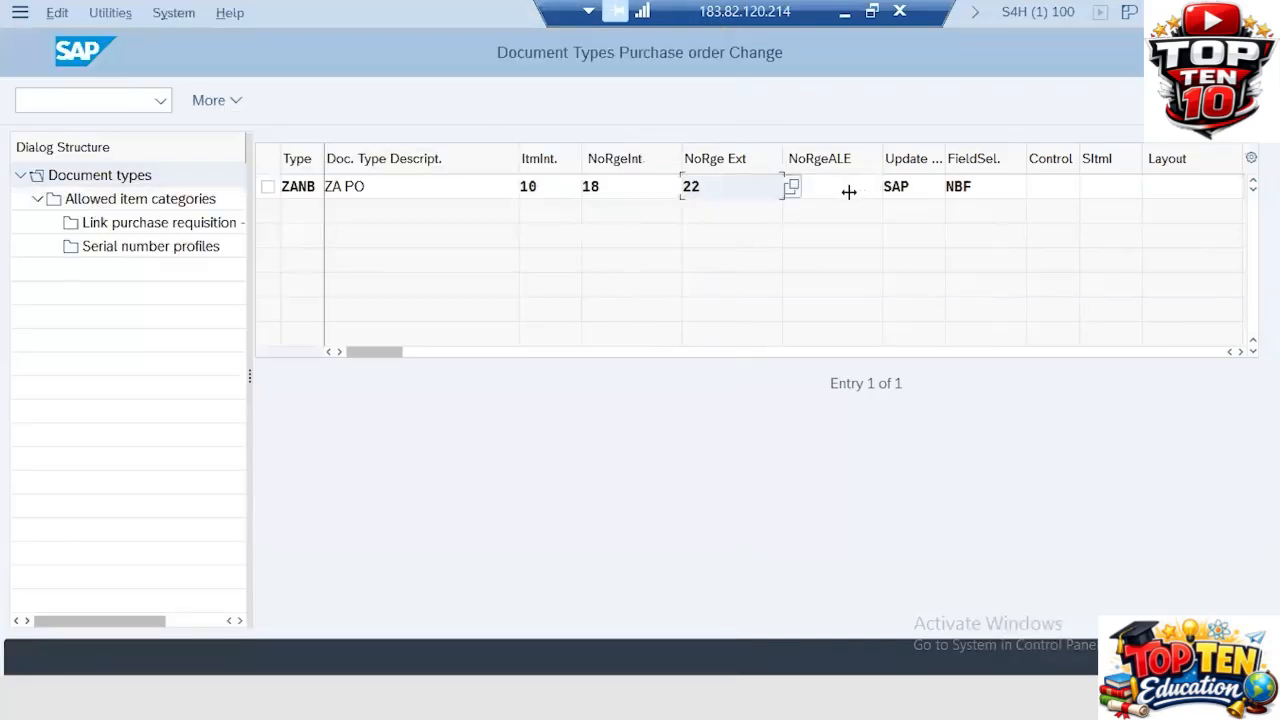
# Step: Set the field selection key of the ZANB document type to ZANBF
pyautogui.click(1001, 184)
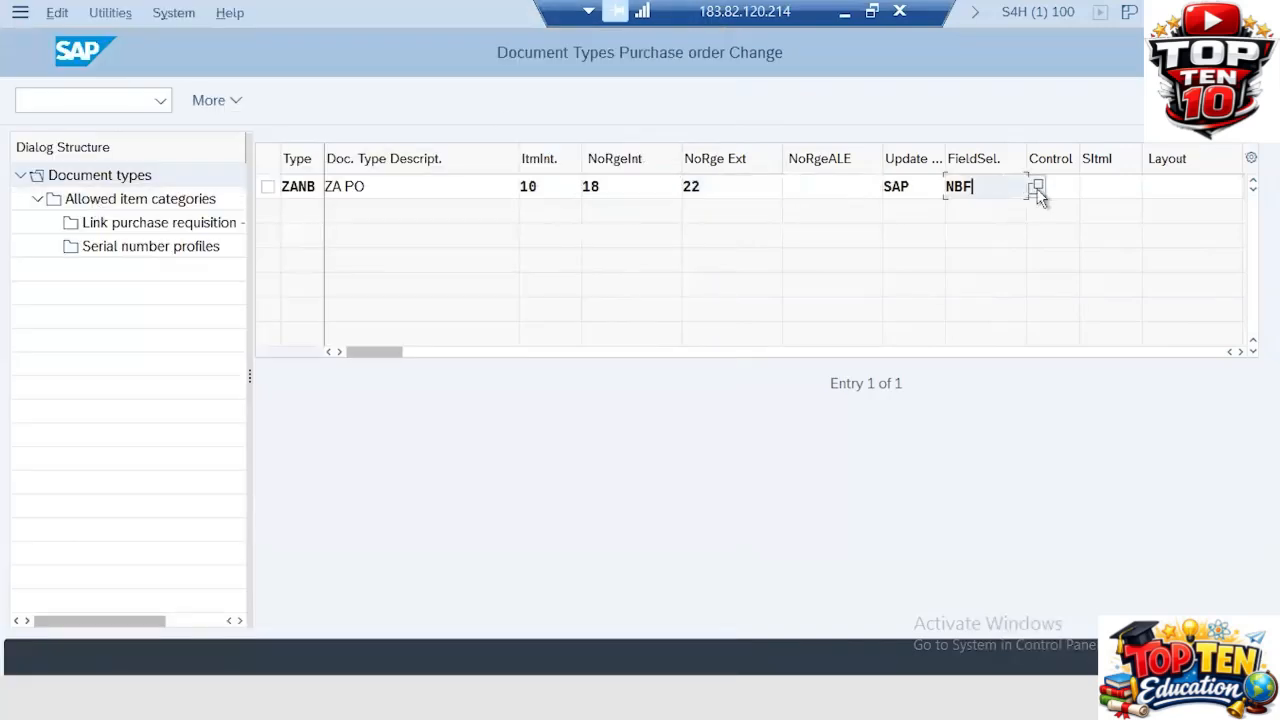
pyautogui.press('F4')
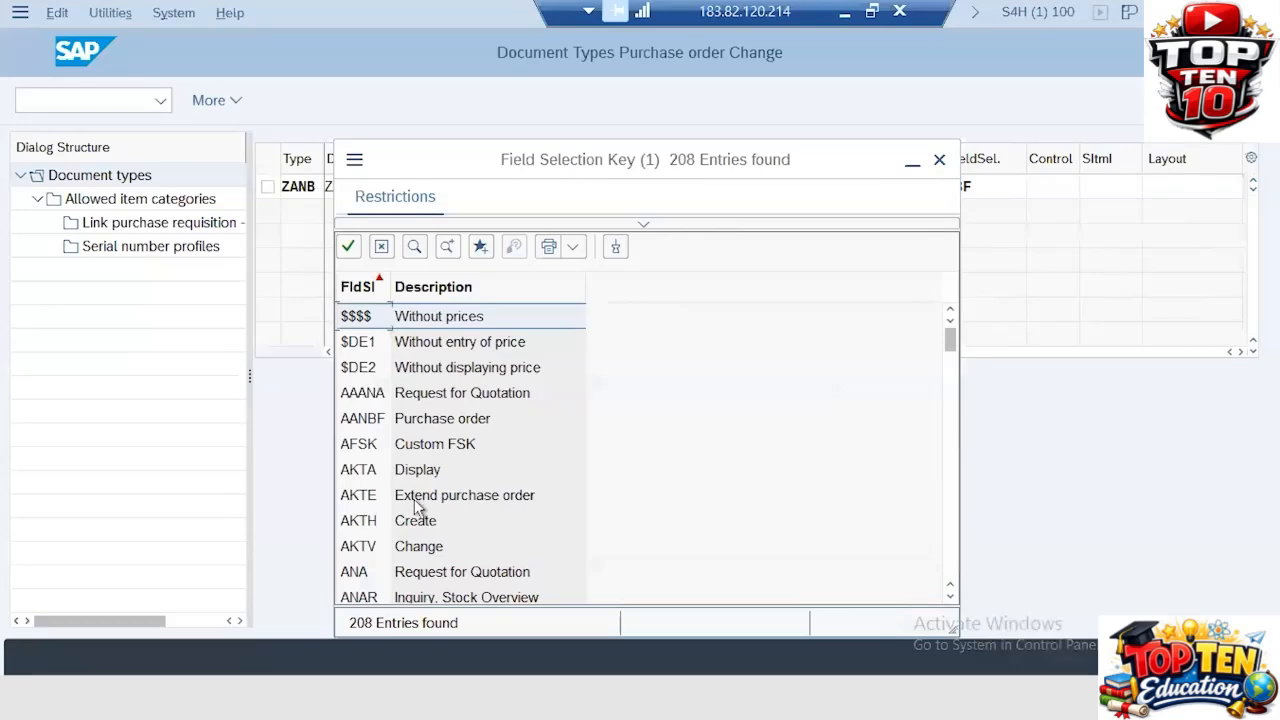
pyautogui.click(414, 499)
pyautogui.scroll(-20, 414, 499)
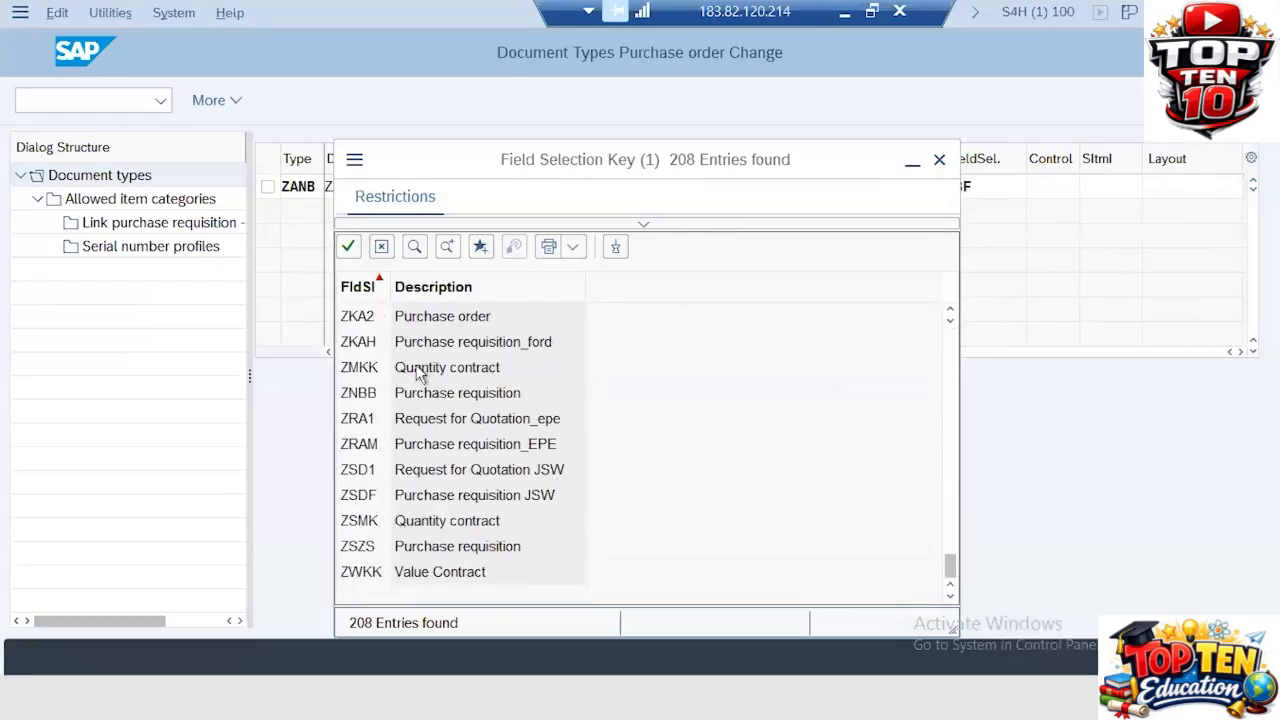
pyautogui.scroll(6, 418, 373)
pyautogui.scroll(-2, 418, 373)
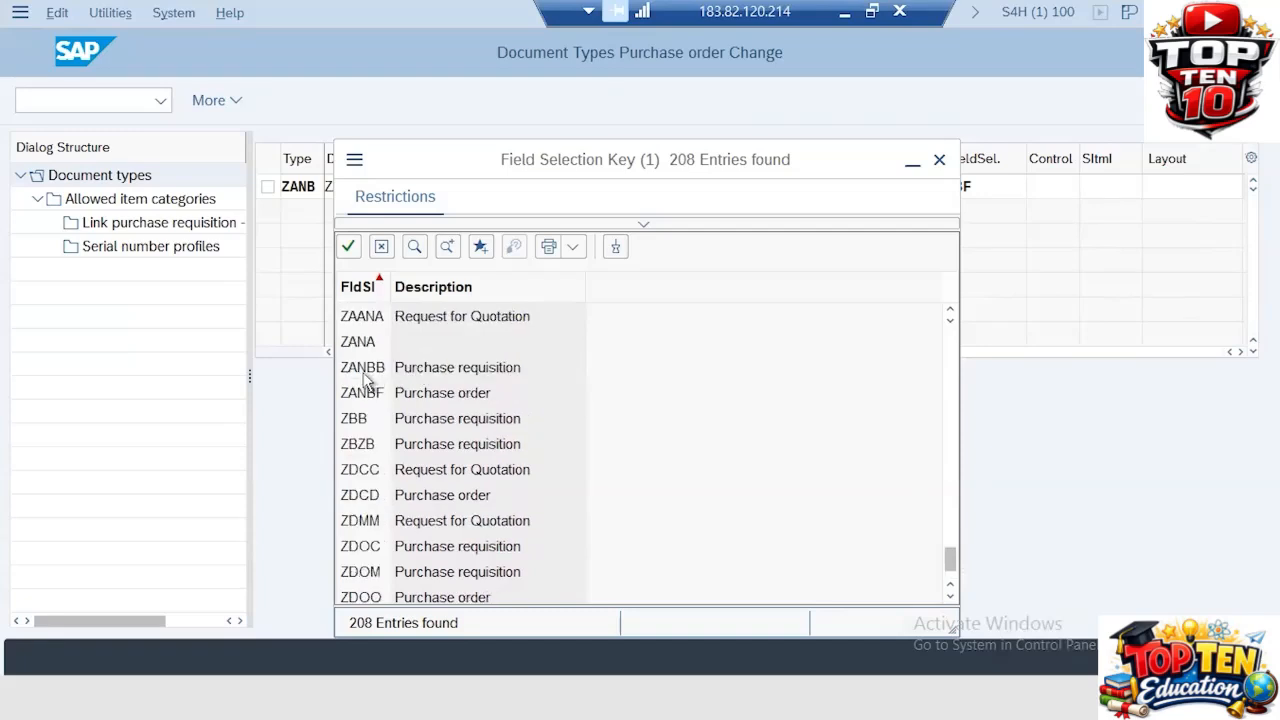
pyautogui.doubleClick(402, 402)
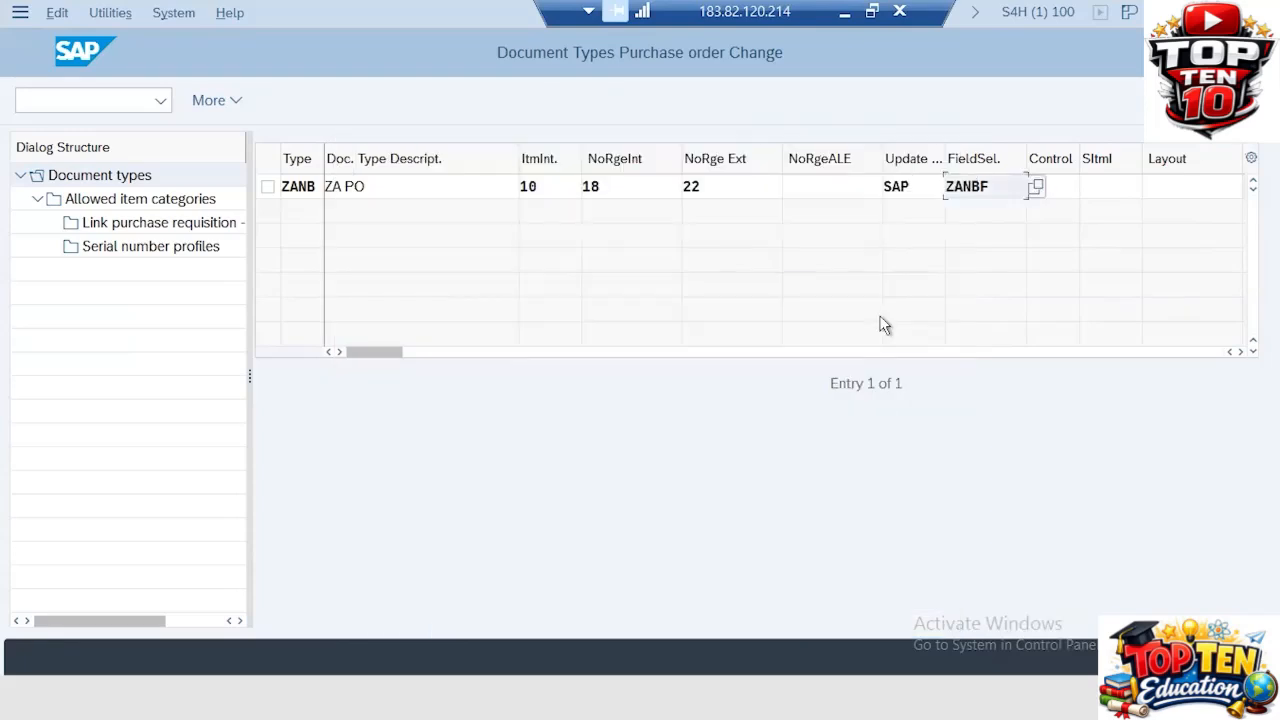
# Step: Confirm the copy with its dependent entries and save it to the customizing request
pyautogui.press('Return')
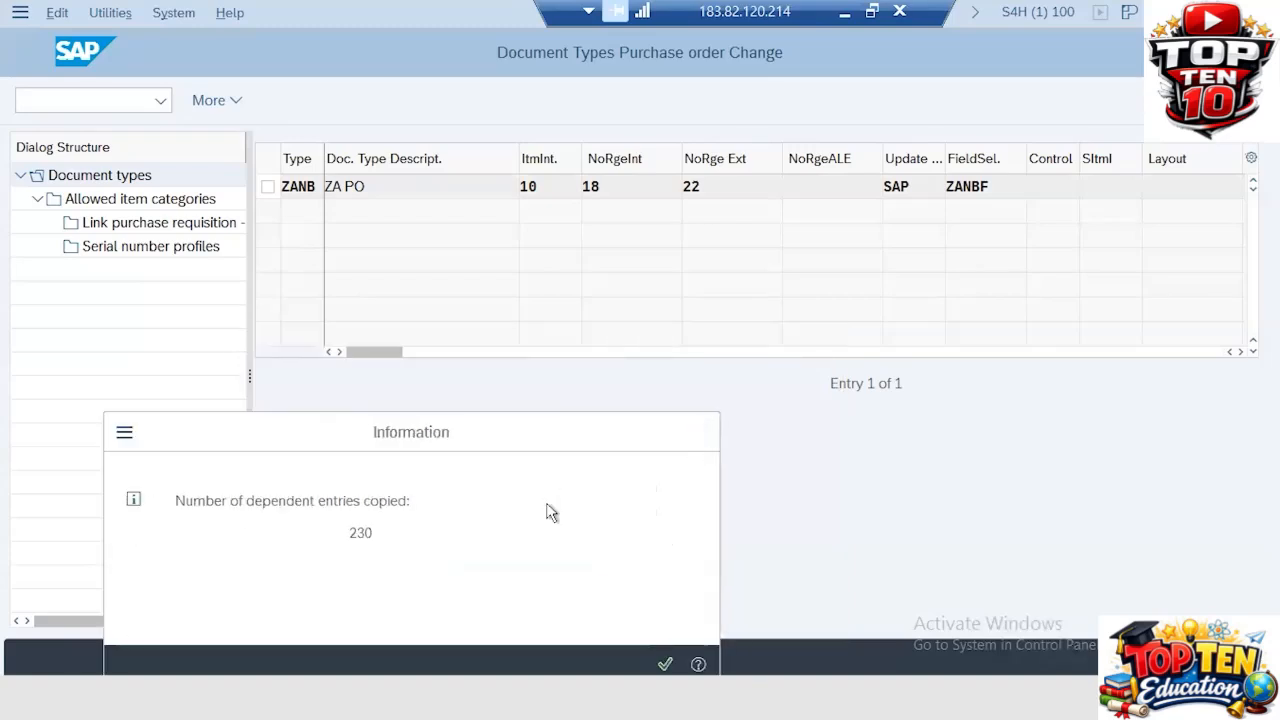
pyautogui.press('Return')
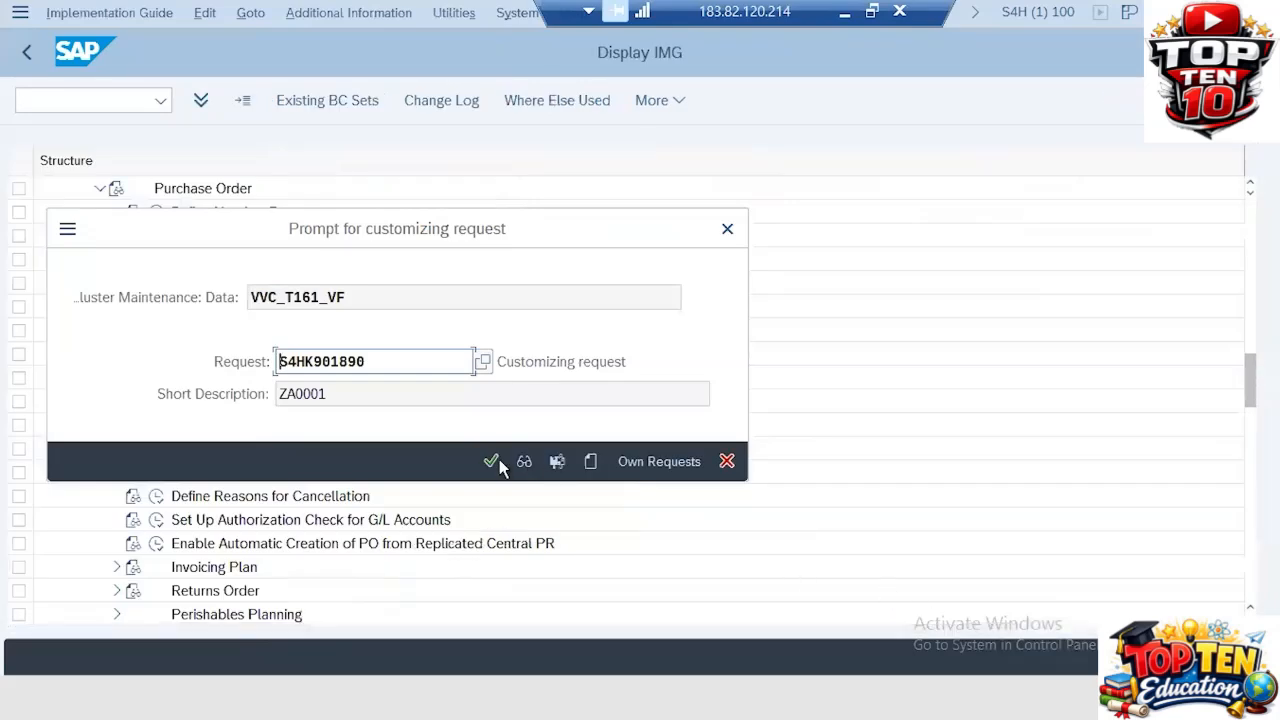
pyautogui.click(493, 461)
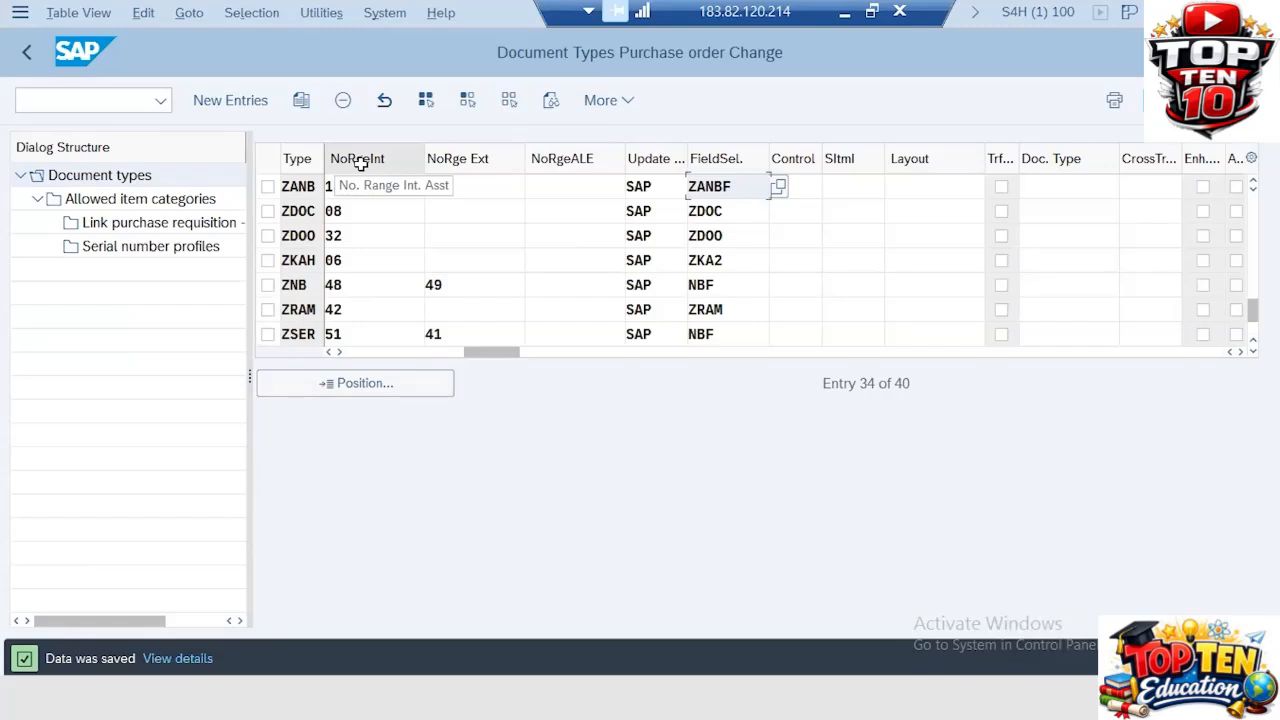
# Step: Enter 18 as ZANB's internal number range and 22 as its external number range in the overview list, then select the ZANB row
pyautogui.write('8')
pyautogui.press('Tab')
pyautogui.write('22')
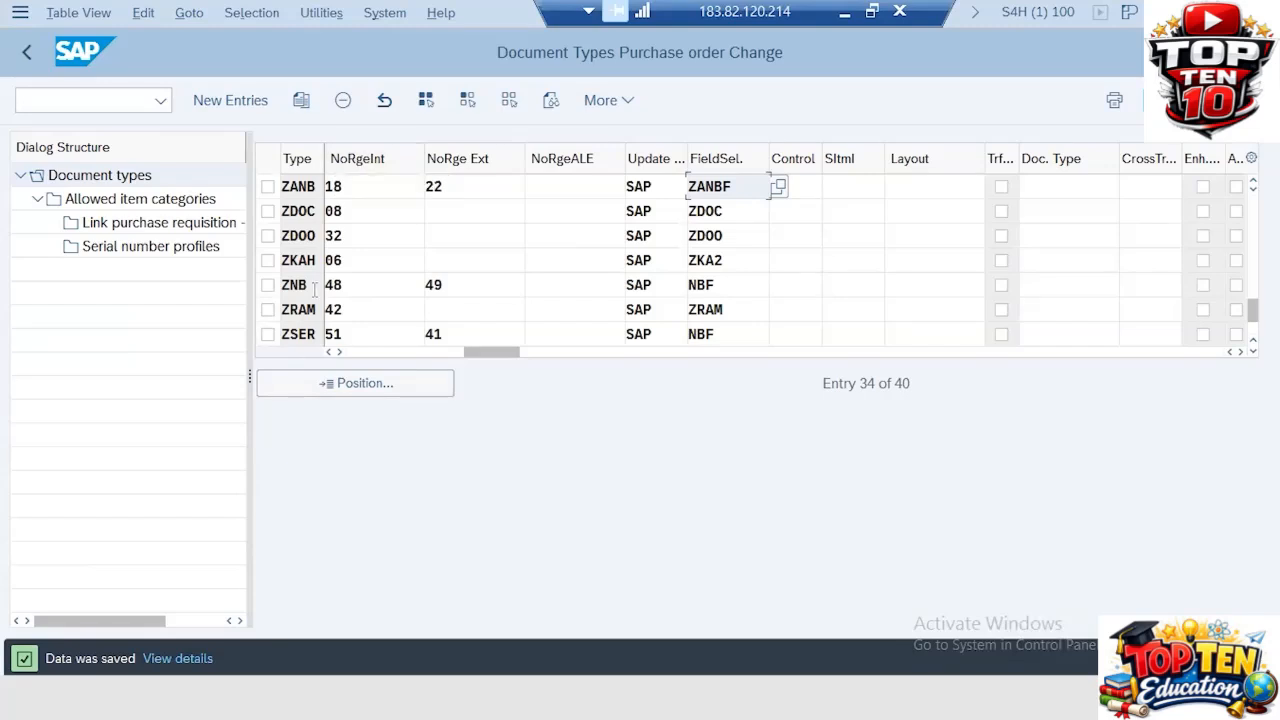
pyautogui.click(268, 187)
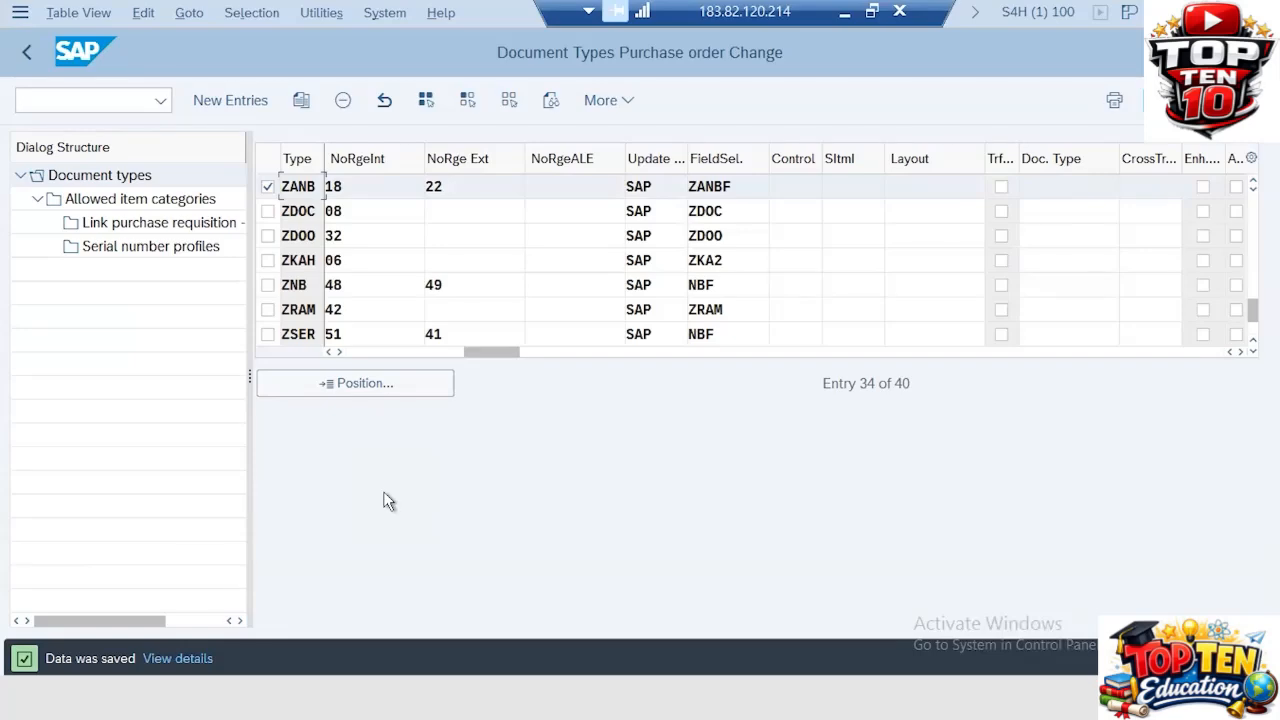
# Step: Switch from SAP to the PowerPoint presentation and add a new slide 32
pyautogui.click(846, 13)
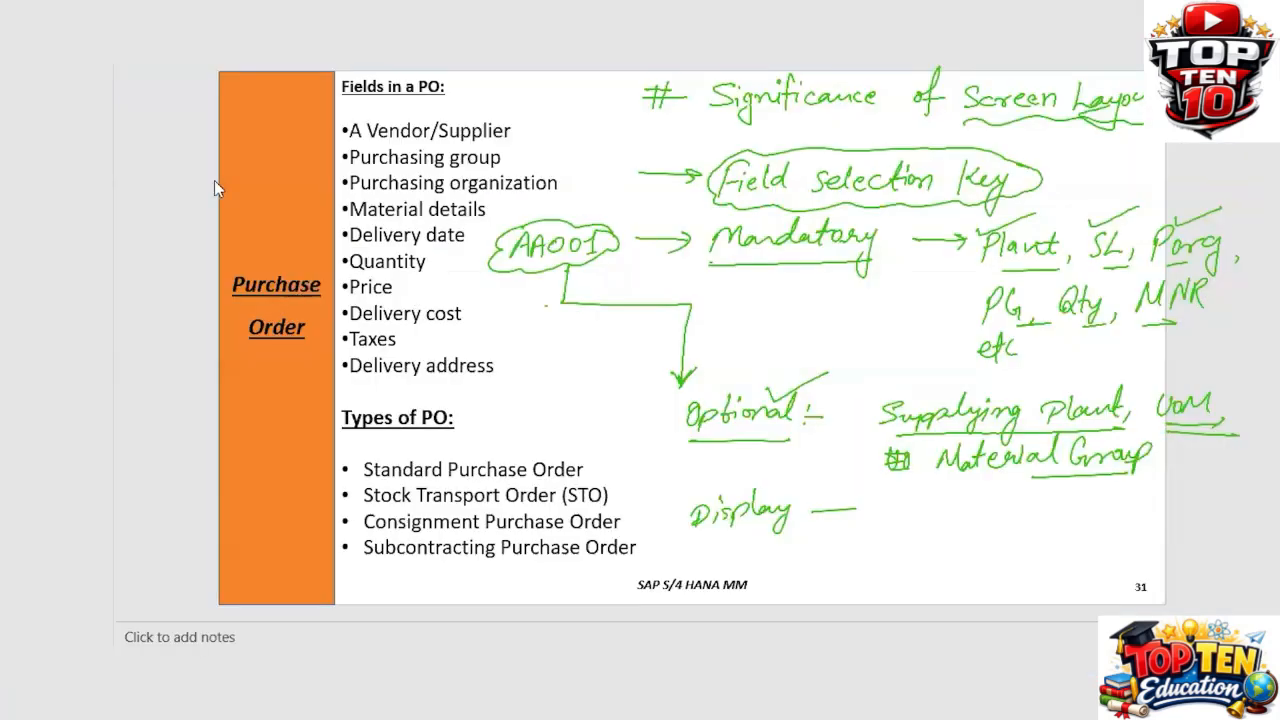
pyautogui.click(143, 62)
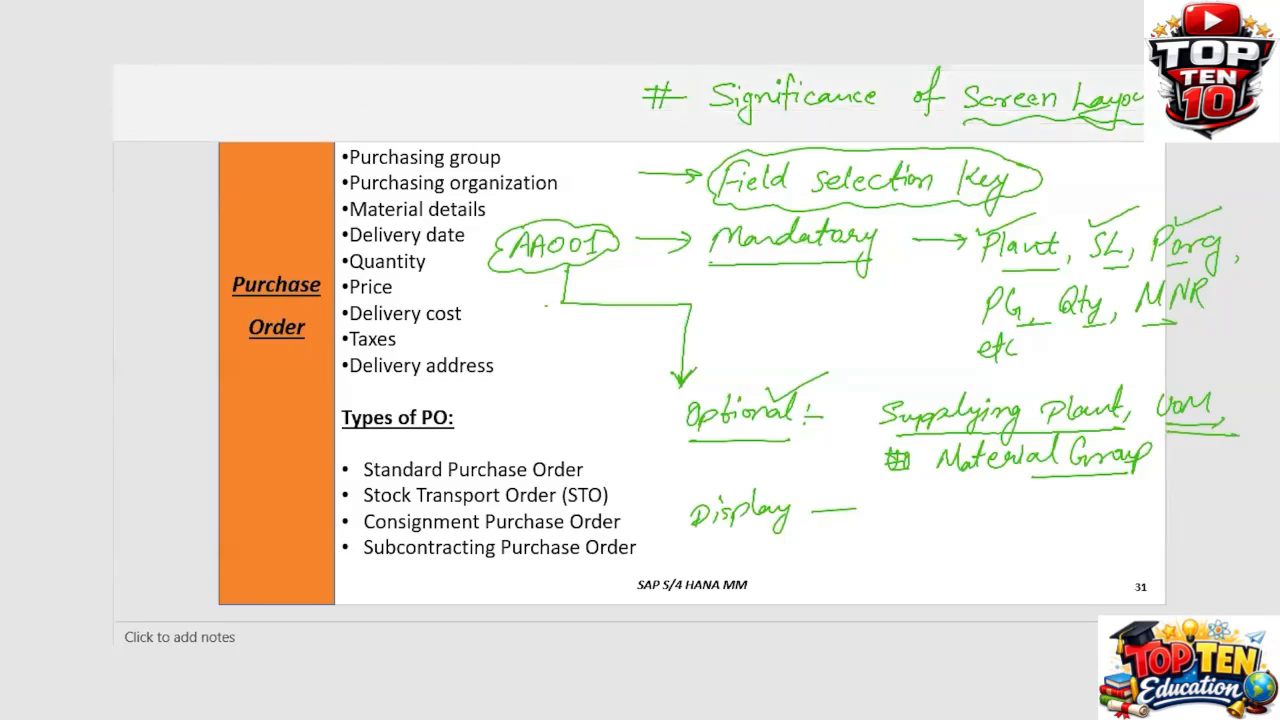
pyautogui.click(30, 110)
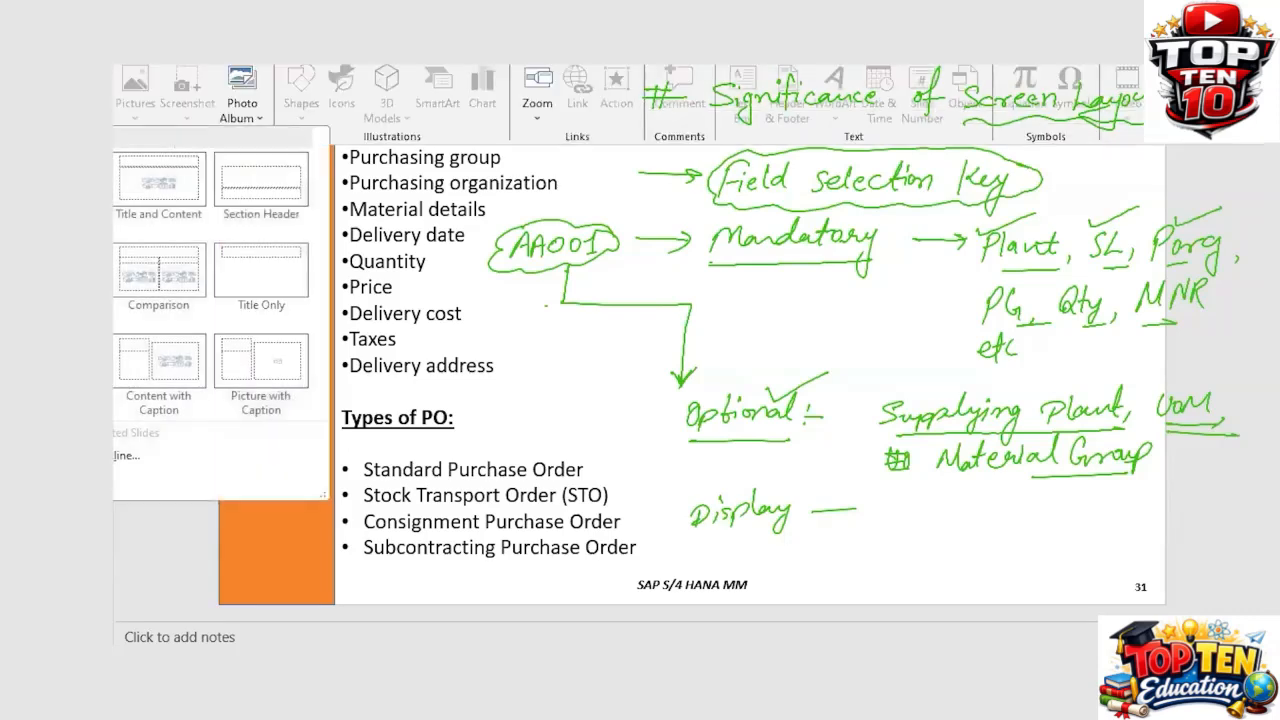
pyautogui.click(57, 361)
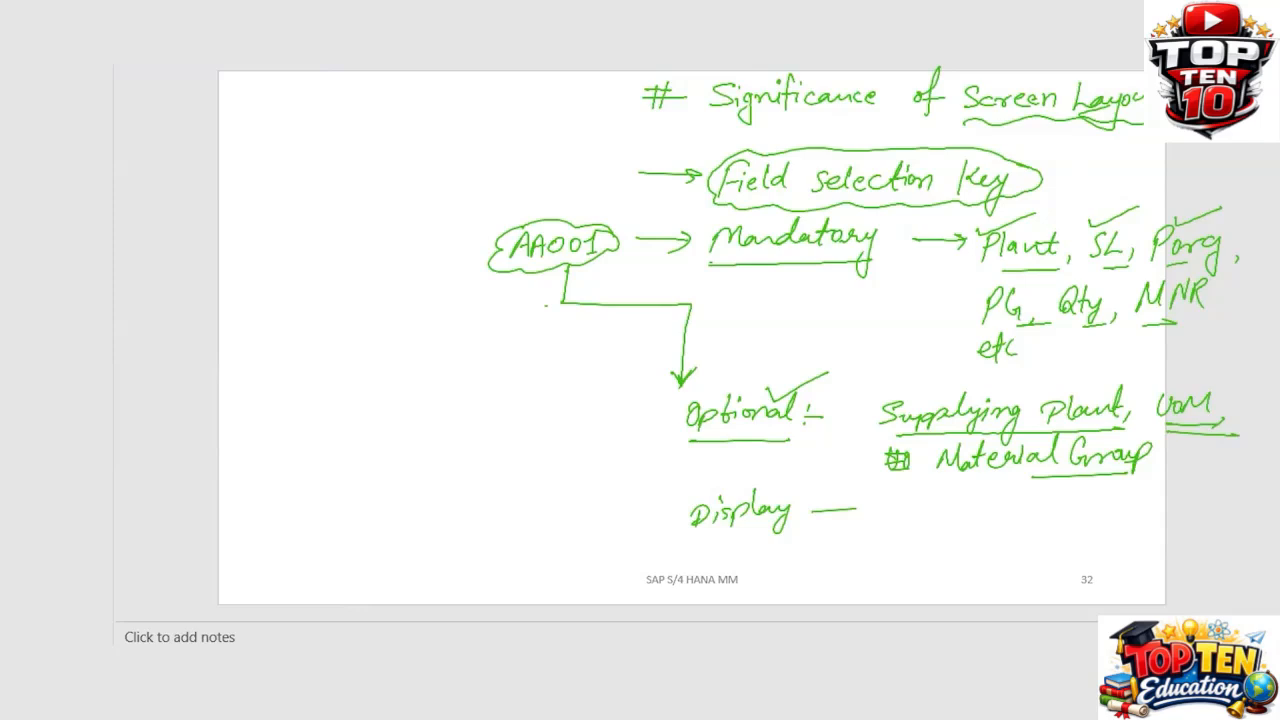
# Step: Clear the slide's ink and handwrite the question 'Q1. What can be controlled by the Document Type'
pyautogui.press('e')
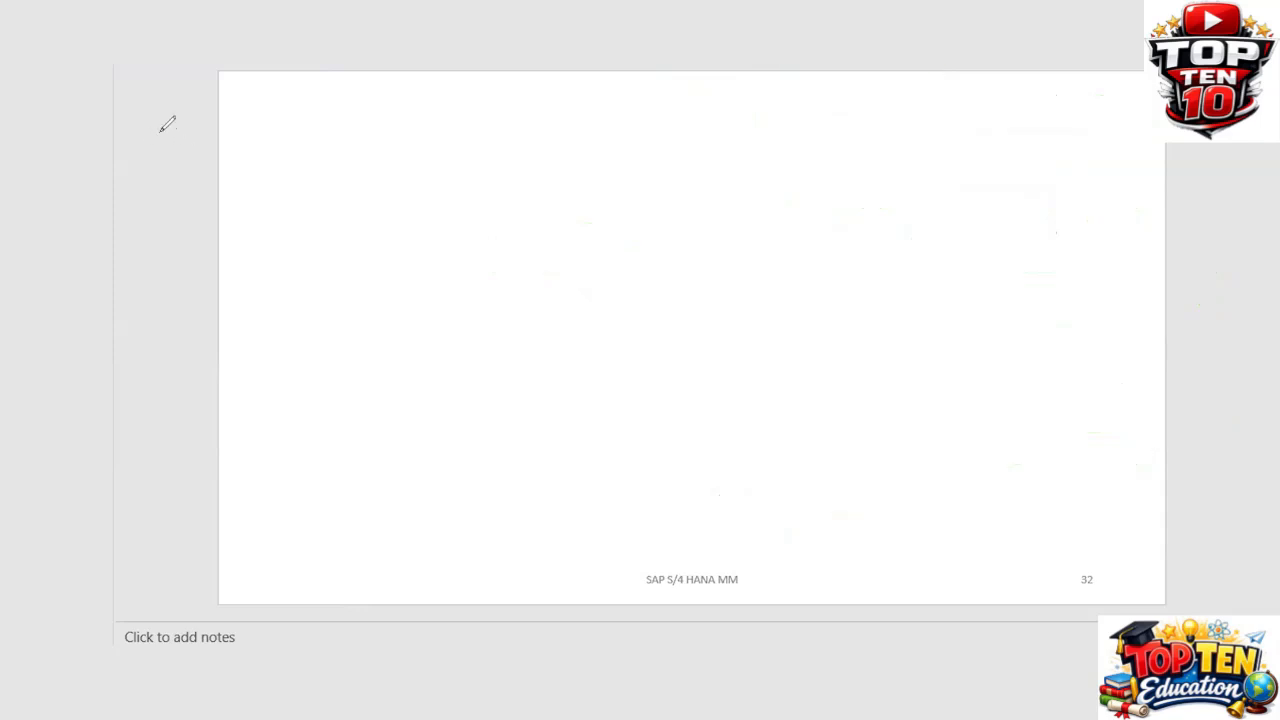
pyautogui.moveTo(260, 106); pyautogui.dragTo(261, 122)
pyautogui.moveTo(272, 103); pyautogui.dragTo(300, 125)
pyautogui.click(292, 113)
pyautogui.moveTo(216, 144)
pyautogui.mouseDown()
pyautogui.moveTo(319, 132)
pyautogui.moveTo(384, 98)
pyautogui.moveTo(394, 118)
pyautogui.moveTo(414, 108)
pyautogui.moveTo(454, 124)
pyautogui.mouseUp()
pyautogui.moveTo(474, 114)
pyautogui.mouseDown()
pyautogui.moveTo(500, 122)
pyautogui.moveTo(630, 100)
pyautogui.moveTo(722, 116)
pyautogui.moveTo(794, 86)
pyautogui.moveTo(805, 118)
pyautogui.moveTo(856, 104)
pyautogui.moveTo(896, 118)
pyautogui.moveTo(972, 96)
pyautogui.moveTo(980, 110)
pyautogui.moveTo(1068, 94)
pyautogui.moveTo(1100, 95)
pyautogui.moveTo(1104, 116)
pyautogui.moveTo(1122, 100)
pyautogui.moveTo(1144, 106)
pyautogui.mouseUp()
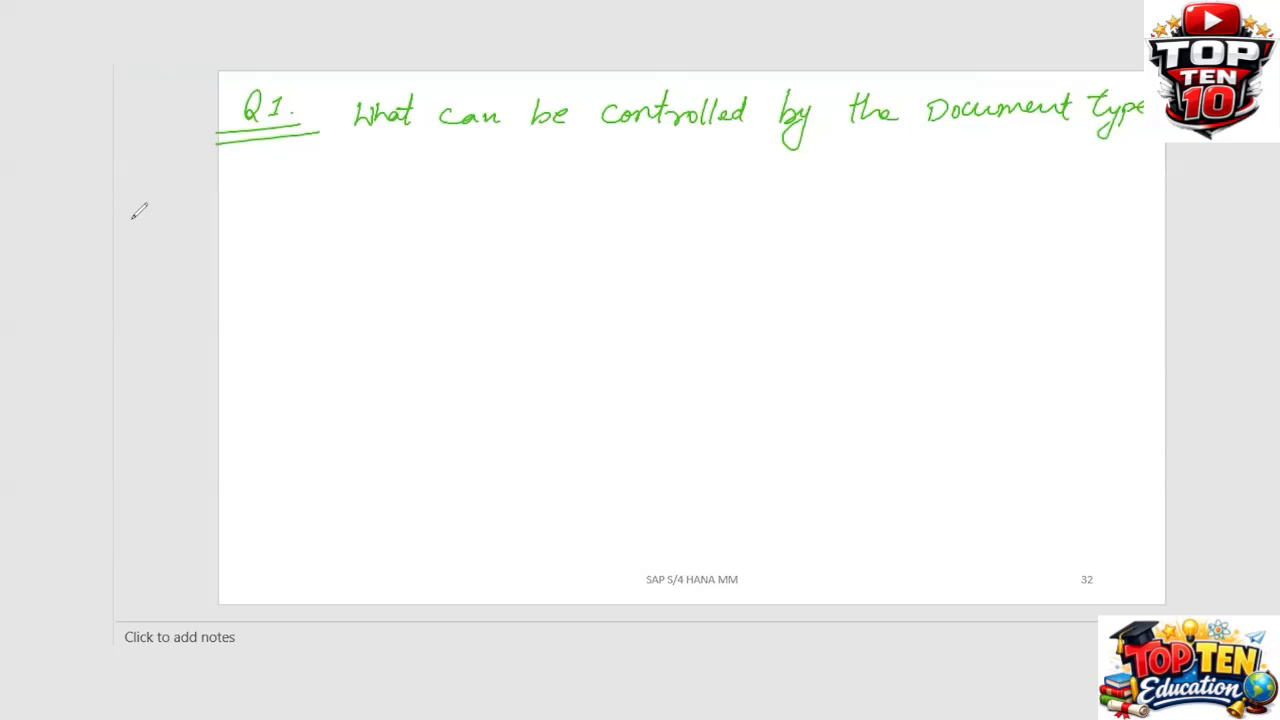
# Step: Handwrite 'Ans:' below the question and begin sketching a box with a note beside it
pyautogui.moveTo(262, 190); pyautogui.dragTo(304, 209)
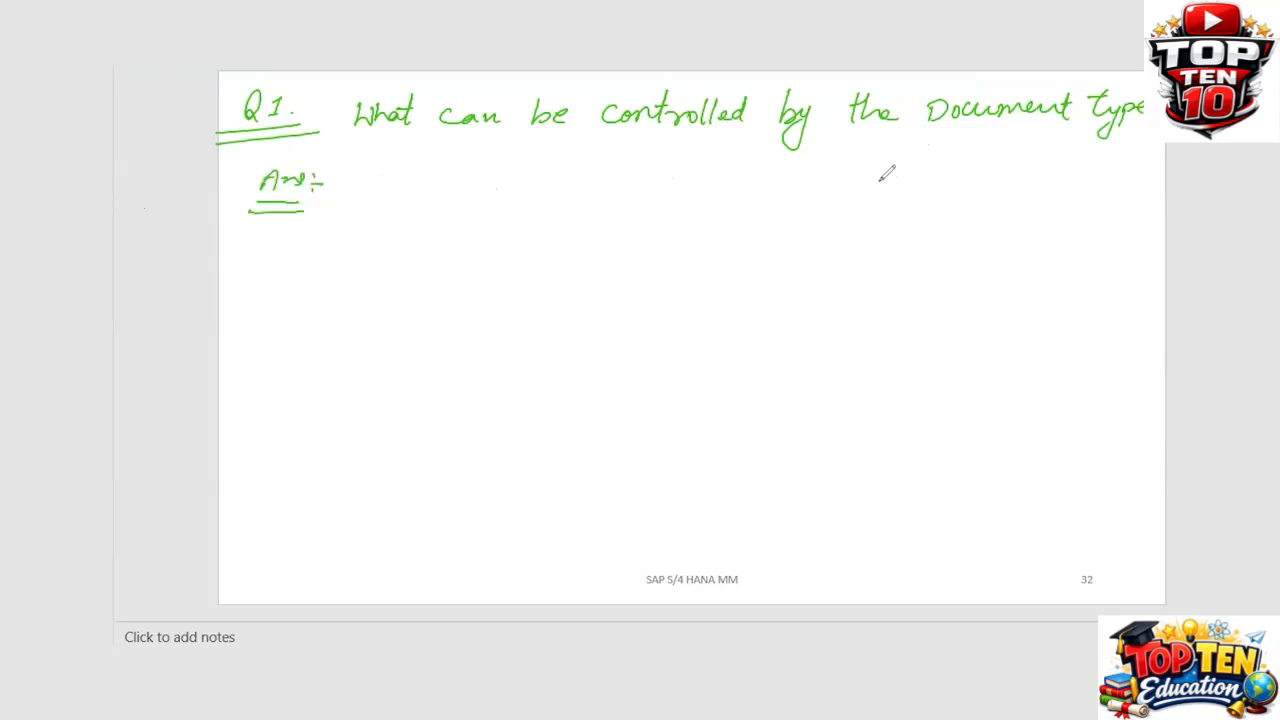
pyautogui.moveTo(870, 214)
pyautogui.mouseDown()
pyautogui.moveTo(902, 182)
pyautogui.moveTo(912, 214)
pyautogui.moveTo(868, 214)
pyautogui.mouseUp()
pyautogui.moveTo(940, 184); pyautogui.dragTo(930, 208)
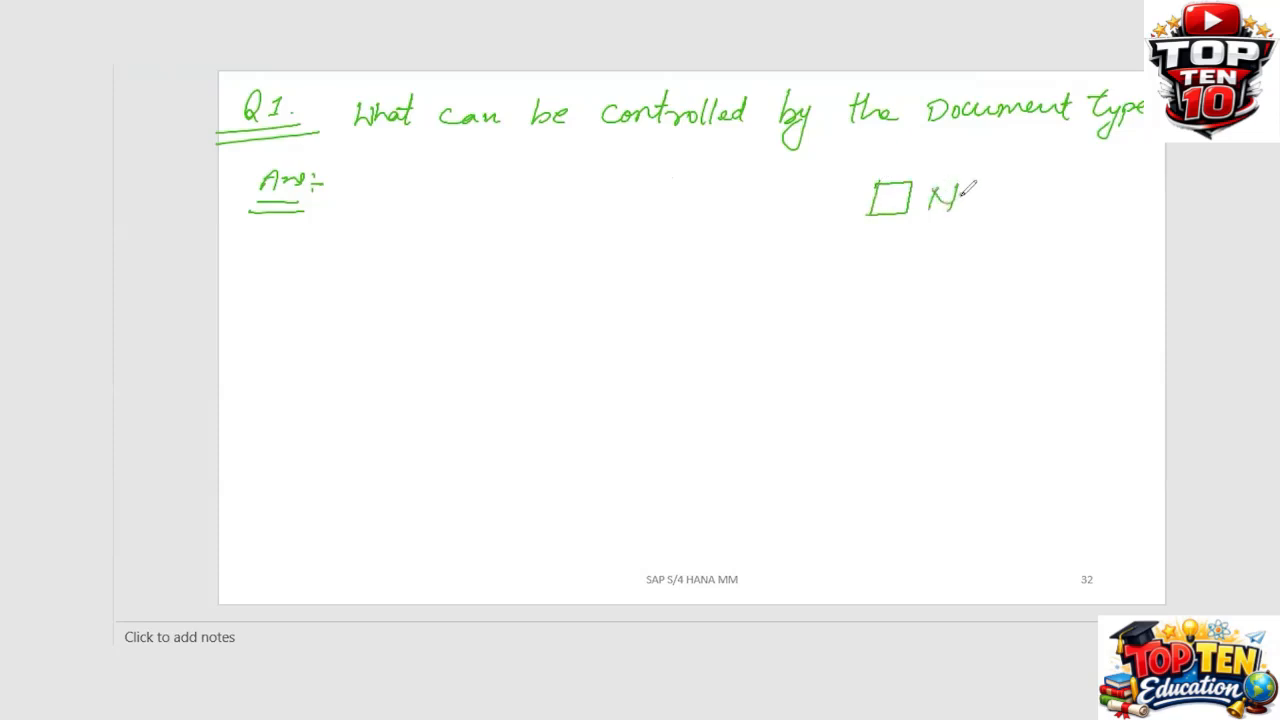
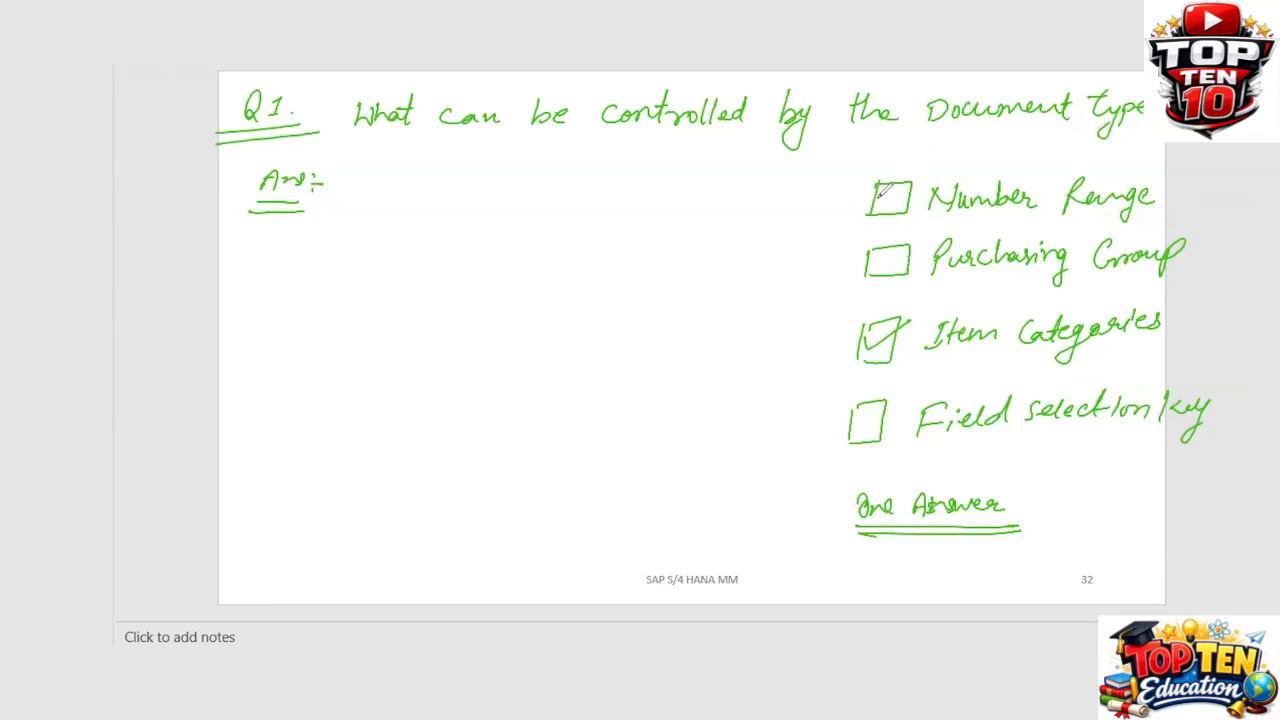
# Step: Tick Number Range and Field selection key, cross out Purchasing Group, and underline 'Document Type' in the handwritten question
pyautogui.moveTo(884, 195); pyautogui.dragTo(945, 173)
pyautogui.moveTo(861, 408); pyautogui.dragTo(897, 392)
pyautogui.moveTo(914, 233); pyautogui.dragTo(871, 285)
pyautogui.moveTo(872, 240); pyautogui.dragTo(908, 290)
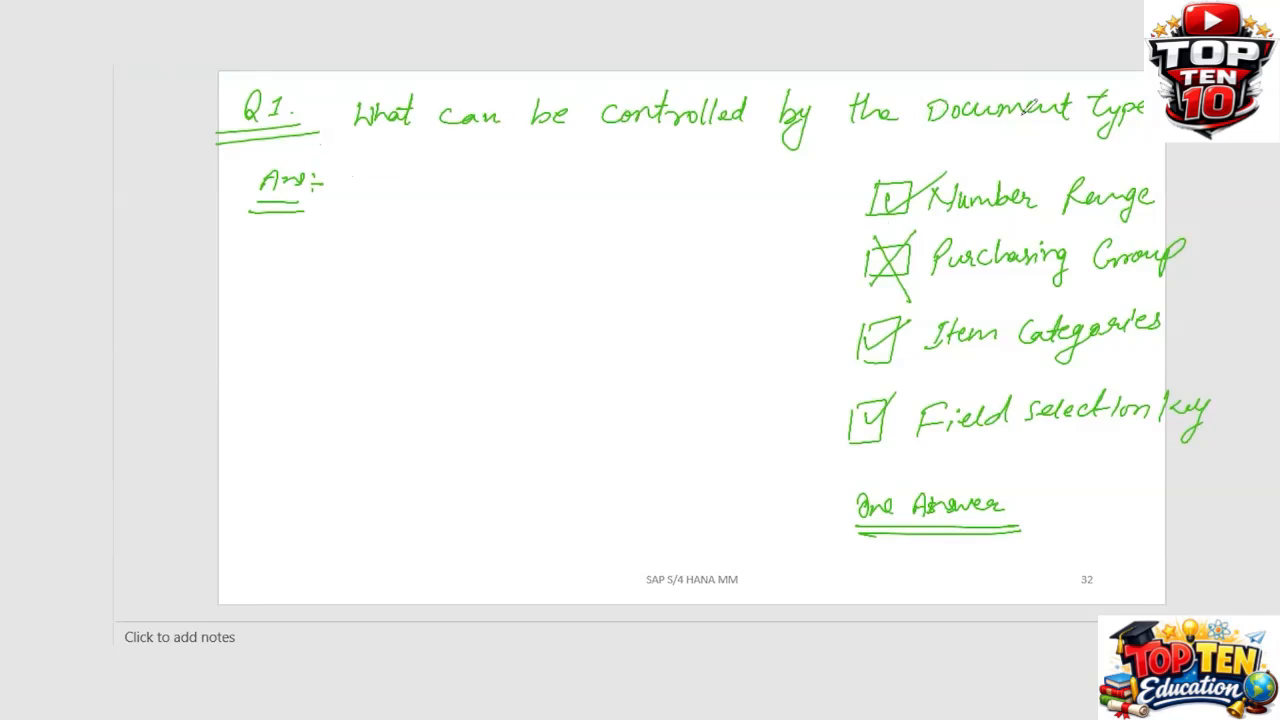
pyautogui.moveTo(941, 132); pyautogui.dragTo(1110, 130)
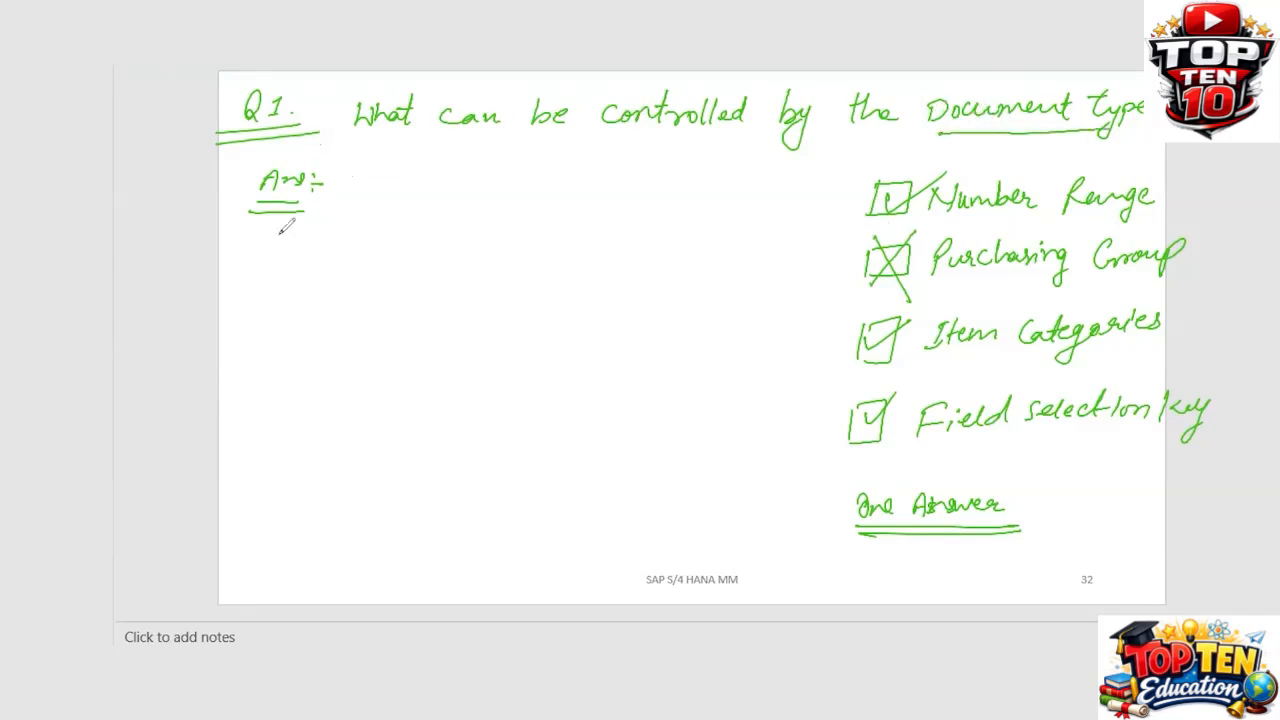
# Step: Handwrite 'Category of Pur. documents' with a circled NB pointing to 'PR, PO' and AN pointing to 'RFQ'
pyautogui.moveTo(284, 232)
pyautogui.mouseDown()
pyautogui.moveTo(268, 257)
pyautogui.moveTo(318, 235)
pyautogui.moveTo(338, 248)
pyautogui.moveTo(362, 240)
pyautogui.moveTo(380, 278)
pyautogui.moveTo(440, 232)
pyautogui.moveTo(455, 192)
pyautogui.moveTo(452, 242)
pyautogui.moveTo(658, 224)
pyautogui.moveTo(652, 238)
pyautogui.moveTo(728, 236)
pyautogui.mouseUp()
pyautogui.click(734, 241)
pyautogui.moveTo(313, 332)
pyautogui.mouseDown()
pyautogui.moveTo(338, 300)
pyautogui.moveTo(368, 318)
pyautogui.moveTo(312, 284)
pyautogui.moveTo(330, 352)
pyautogui.moveTo(388, 318)
pyautogui.moveTo(386, 292)
pyautogui.moveTo(462, 316)
pyautogui.mouseUp()
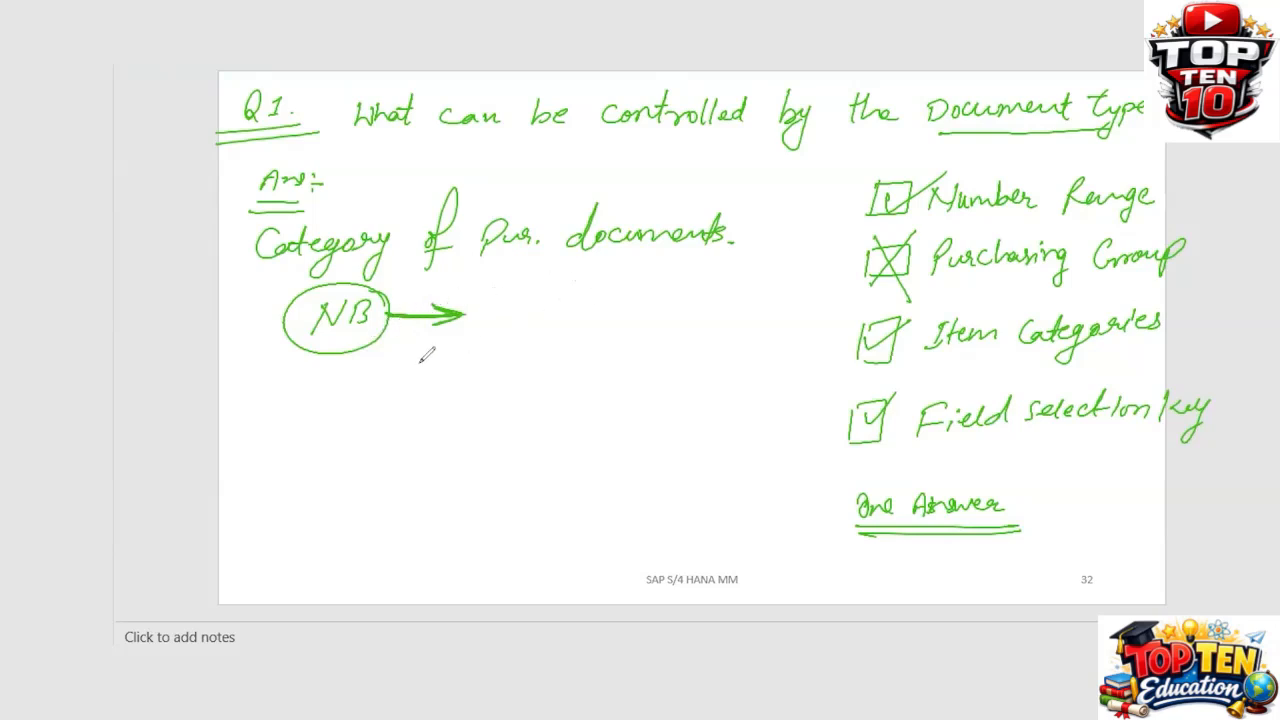
pyautogui.moveTo(488, 322)
pyautogui.mouseDown()
pyautogui.moveTo(500, 298)
pyautogui.moveTo(508, 318)
pyautogui.moveTo(522, 300)
pyautogui.moveTo(556, 312)
pyautogui.moveTo(598, 290)
pyautogui.moveTo(612, 292)
pyautogui.moveTo(604, 318)
pyautogui.mouseUp()
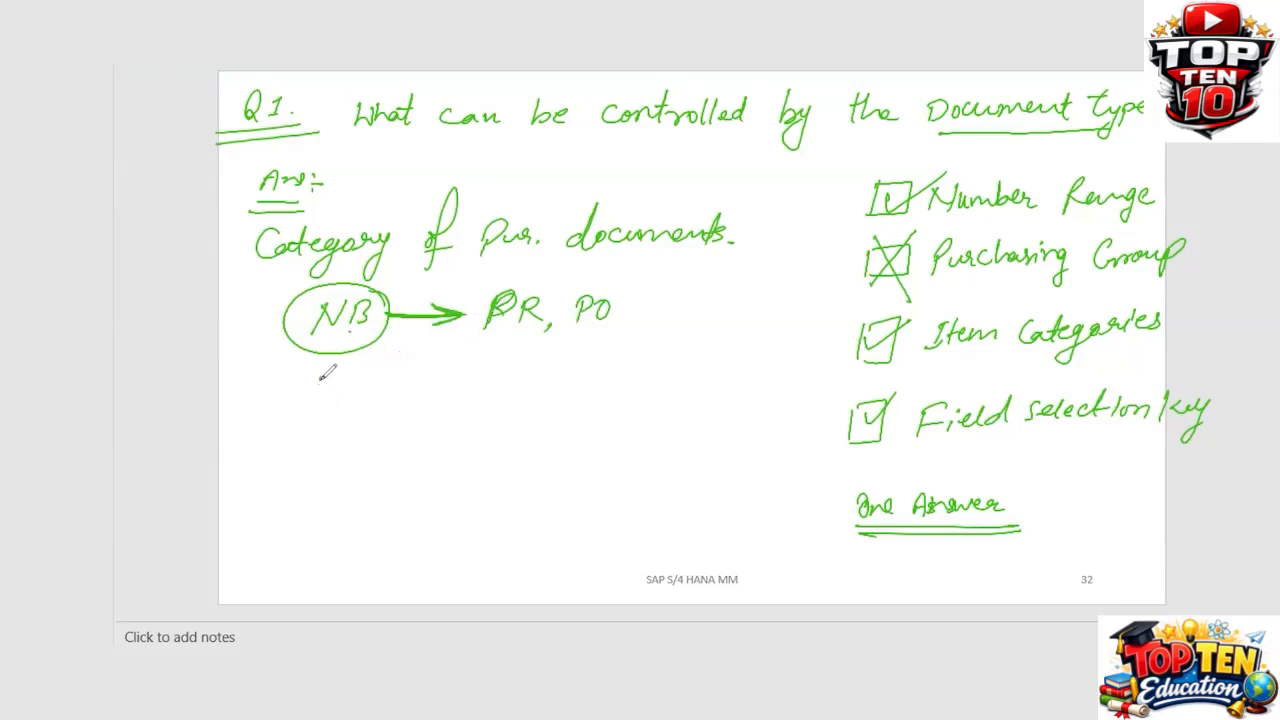
pyautogui.moveTo(315, 389)
pyautogui.mouseDown()
pyautogui.moveTo(345, 366)
pyautogui.moveTo(496, 372)
pyautogui.moveTo(530, 350)
pyautogui.moveTo(508, 378)
pyautogui.moveTo(552, 378)
pyautogui.mouseUp()
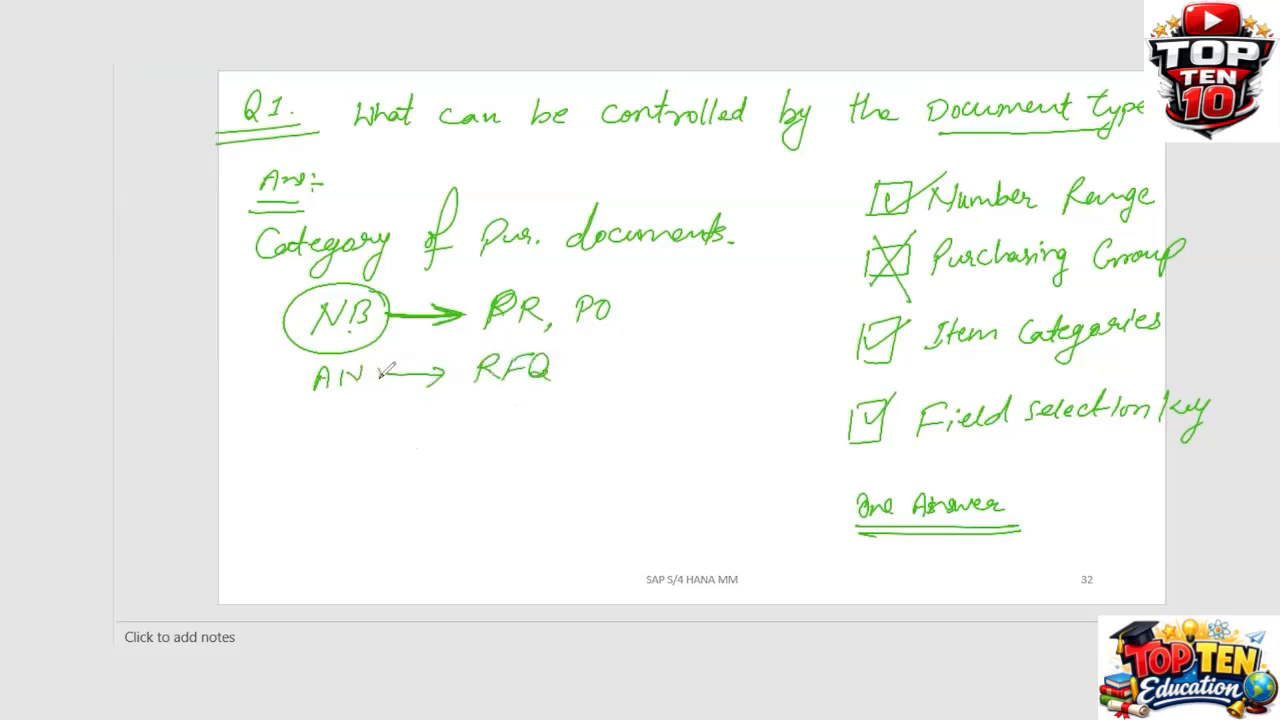
# Step: Circle AN, add tick marks beside the answer lines, underline RFQ and overline PR and PO
pyautogui.moveTo(380, 364); pyautogui.dragTo(378, 370)
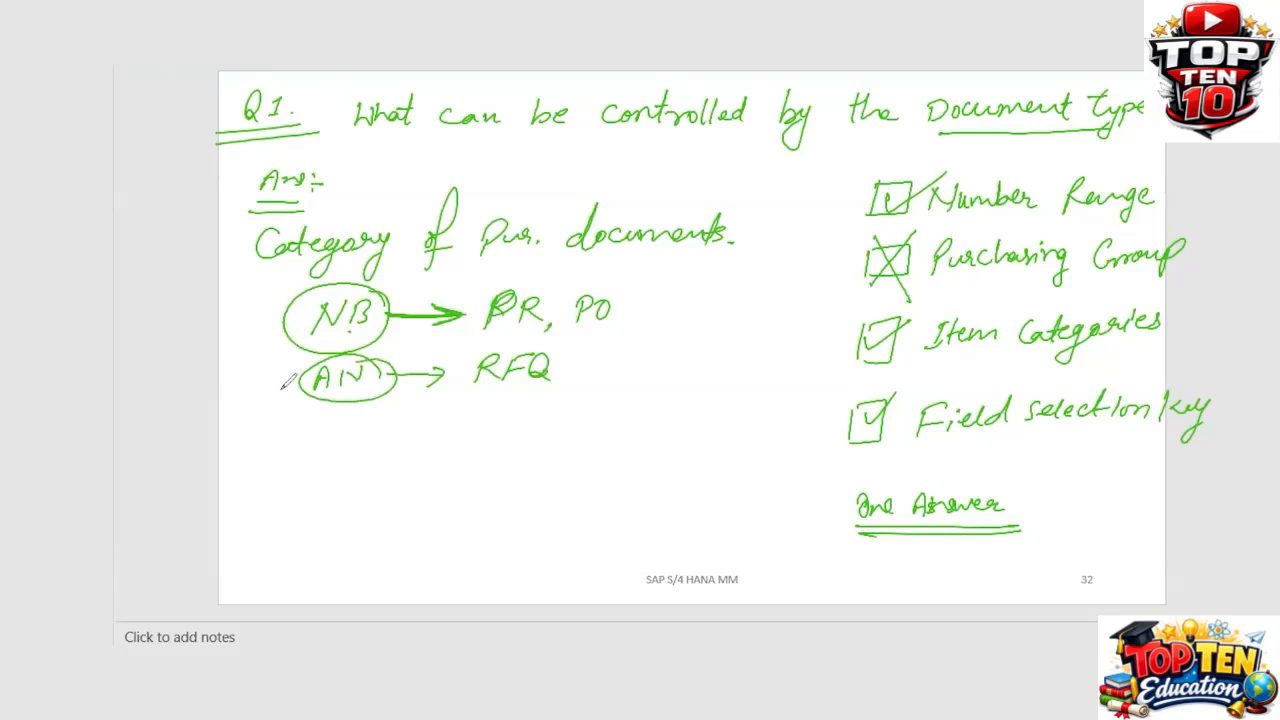
pyautogui.moveTo(270, 387); pyautogui.dragTo(317, 354)
pyautogui.moveTo(222, 247); pyautogui.dragTo(282, 230)
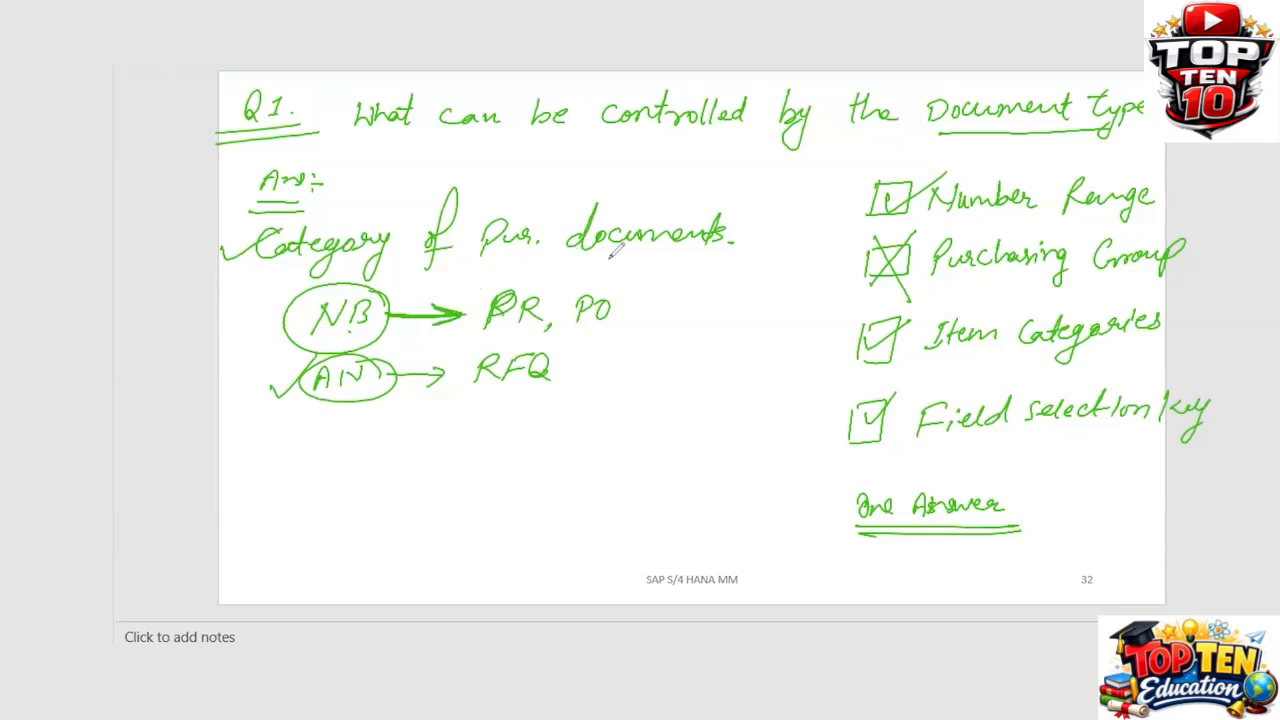
pyautogui.moveTo(474, 394); pyautogui.dragTo(555, 395)
pyautogui.moveTo(252, 316)
pyautogui.mouseDown()
pyautogui.moveTo(258, 327)
pyautogui.moveTo(290, 292)
pyautogui.mouseUp()
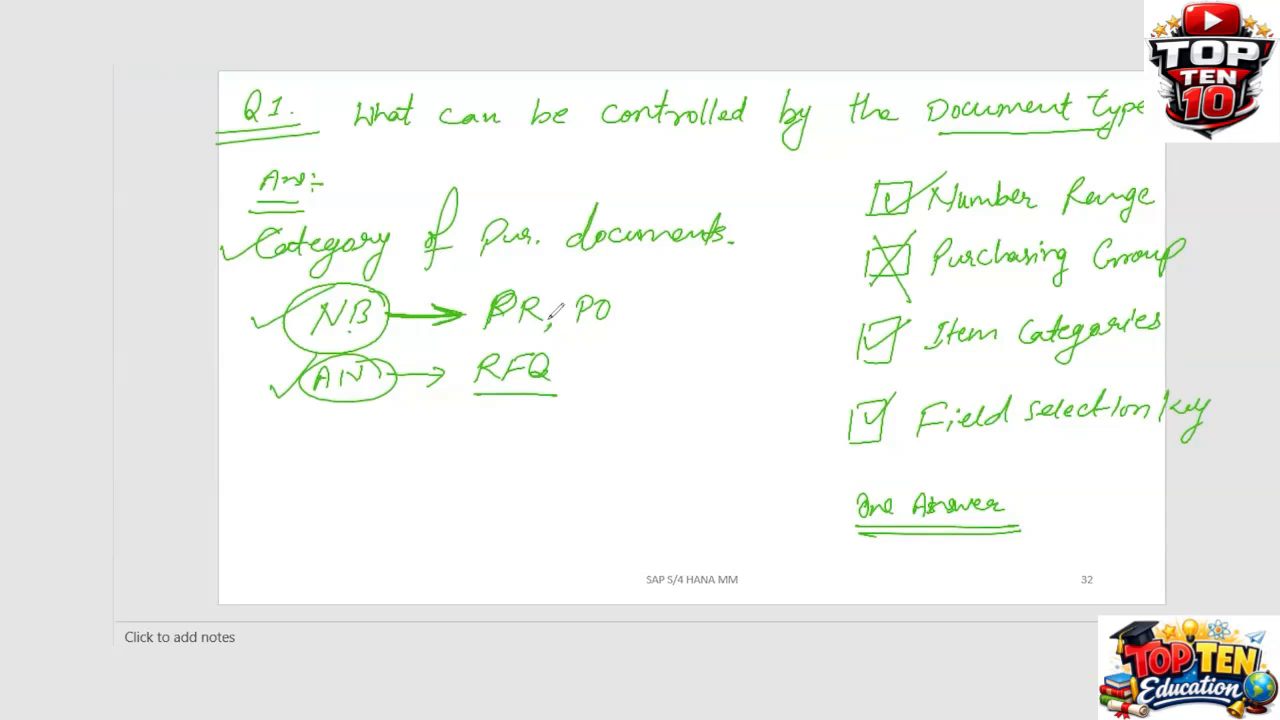
pyautogui.moveTo(491, 283); pyautogui.dragTo(551, 282)
# Step: Handwrite NBB and NBF with arrows, annotating NBB as 'St. FSK for PR'
pyautogui.moveTo(290, 462)
pyautogui.mouseDown()
pyautogui.moveTo(326, 440)
pyautogui.moveTo(350, 448)
pyautogui.moveTo(346, 460)
pyautogui.mouseUp()
pyautogui.moveTo(283, 510)
pyautogui.mouseDown()
pyautogui.moveTo(306, 486)
pyautogui.moveTo(365, 486)
pyautogui.moveTo(420, 450)
pyautogui.mouseUp()
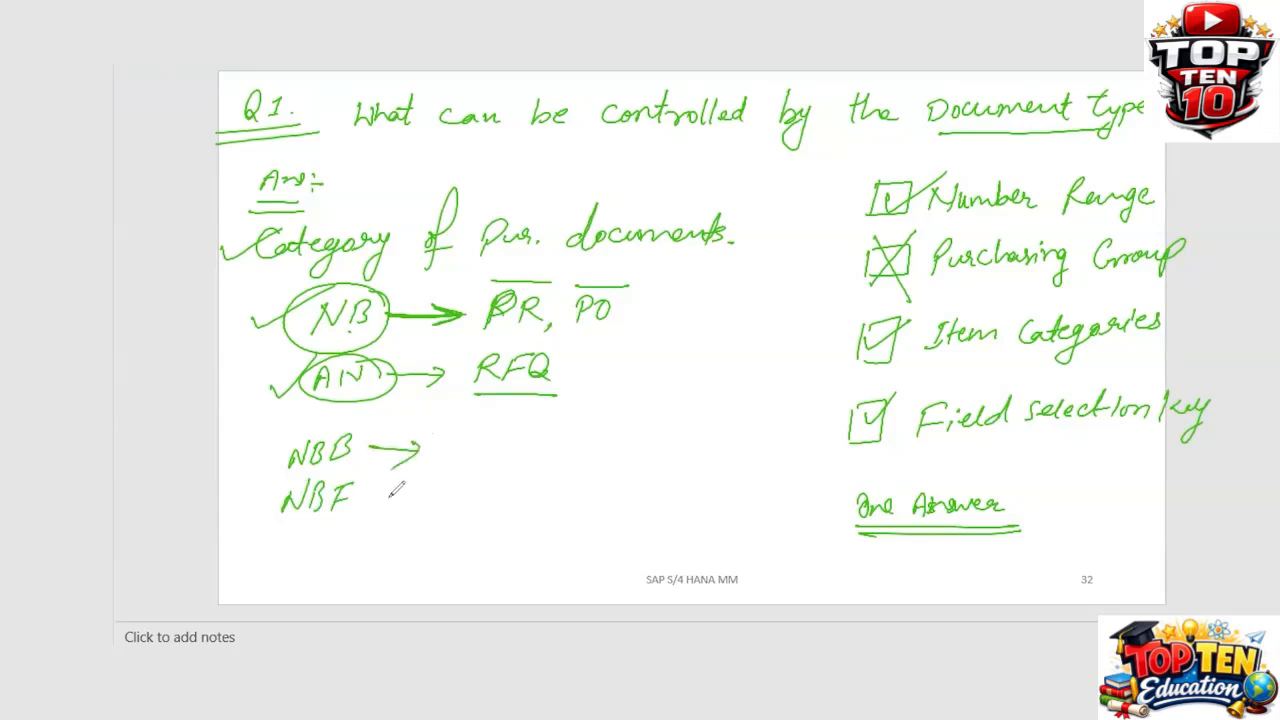
pyautogui.moveTo(368, 498); pyautogui.dragTo(418, 496)
pyautogui.moveTo(442, 438)
pyautogui.mouseDown()
pyautogui.moveTo(434, 456)
pyautogui.moveTo(455, 456)
pyautogui.mouseUp()
pyautogui.moveTo(445, 441); pyautogui.dragTo(484, 460)
pyautogui.click(463, 453)
pyautogui.moveTo(486, 450); pyautogui.dragTo(505, 458)
pyautogui.moveTo(523, 440)
pyautogui.mouseDown()
pyautogui.moveTo(521, 459)
pyautogui.moveTo(565, 466)
pyautogui.mouseUp()
pyautogui.moveTo(579, 448)
pyautogui.mouseDown()
pyautogui.moveTo(662, 432)
pyautogui.moveTo(682, 468)
pyautogui.mouseUp()
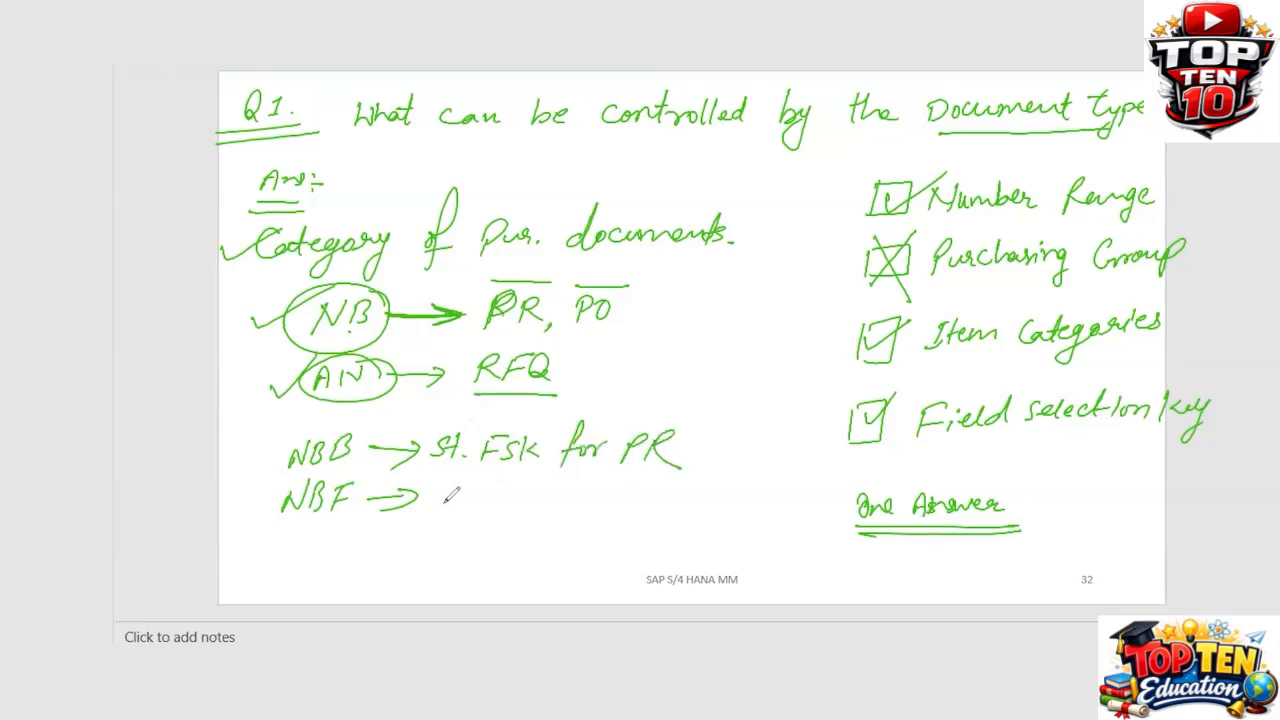
# Step: Annotate NBF as 'St. FSK for PO' and tick the NBB line
pyautogui.moveTo(446, 488)
pyautogui.mouseDown()
pyautogui.moveTo(431, 507)
pyautogui.moveTo(464, 506)
pyautogui.mouseUp()
pyautogui.moveTo(455, 492); pyautogui.dragTo(493, 509)
pyautogui.click(478, 495)
pyautogui.moveTo(496, 488); pyautogui.dragTo(532, 506)
pyautogui.moveTo(546, 486); pyautogui.dragTo(536, 500)
pyautogui.moveTo(578, 470)
pyautogui.mouseDown()
pyautogui.moveTo(568, 510)
pyautogui.moveTo(582, 490)
pyautogui.mouseUp()
pyautogui.moveTo(592, 488); pyautogui.dragTo(606, 494)
pyautogui.moveTo(608, 492)
pyautogui.mouseDown()
pyautogui.moveTo(620, 484)
pyautogui.moveTo(654, 510)
pyautogui.moveTo(678, 490)
pyautogui.mouseUp()
pyautogui.moveTo(688, 480)
pyautogui.mouseDown()
pyautogui.moveTo(680, 500)
pyautogui.moveTo(690, 484)
pyautogui.moveTo(700, 504)
pyautogui.mouseUp()
pyautogui.moveTo(718, 448)
pyautogui.mouseDown()
pyautogui.moveTo(730, 456)
pyautogui.moveTo(756, 430)
pyautogui.mouseUp()
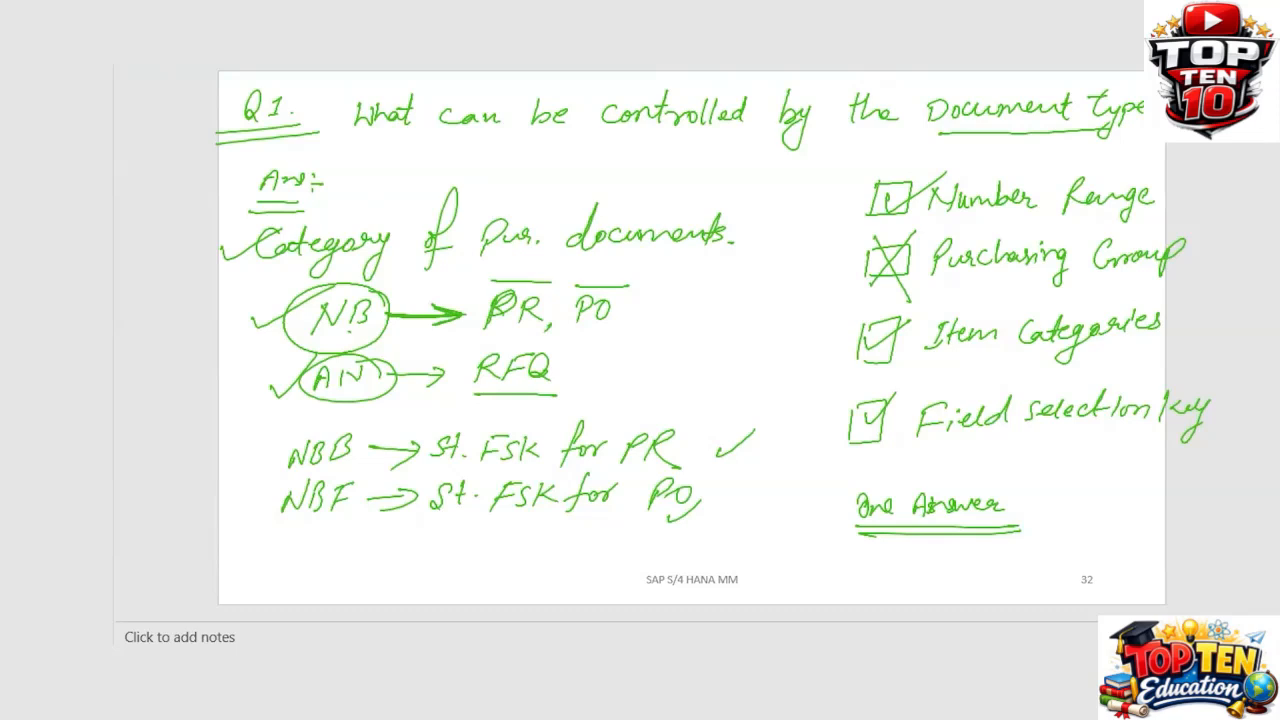
# Step: Clear the slide's ink and switch back to SAP to save the ZANB document type settings
pyautogui.click(662, 625)
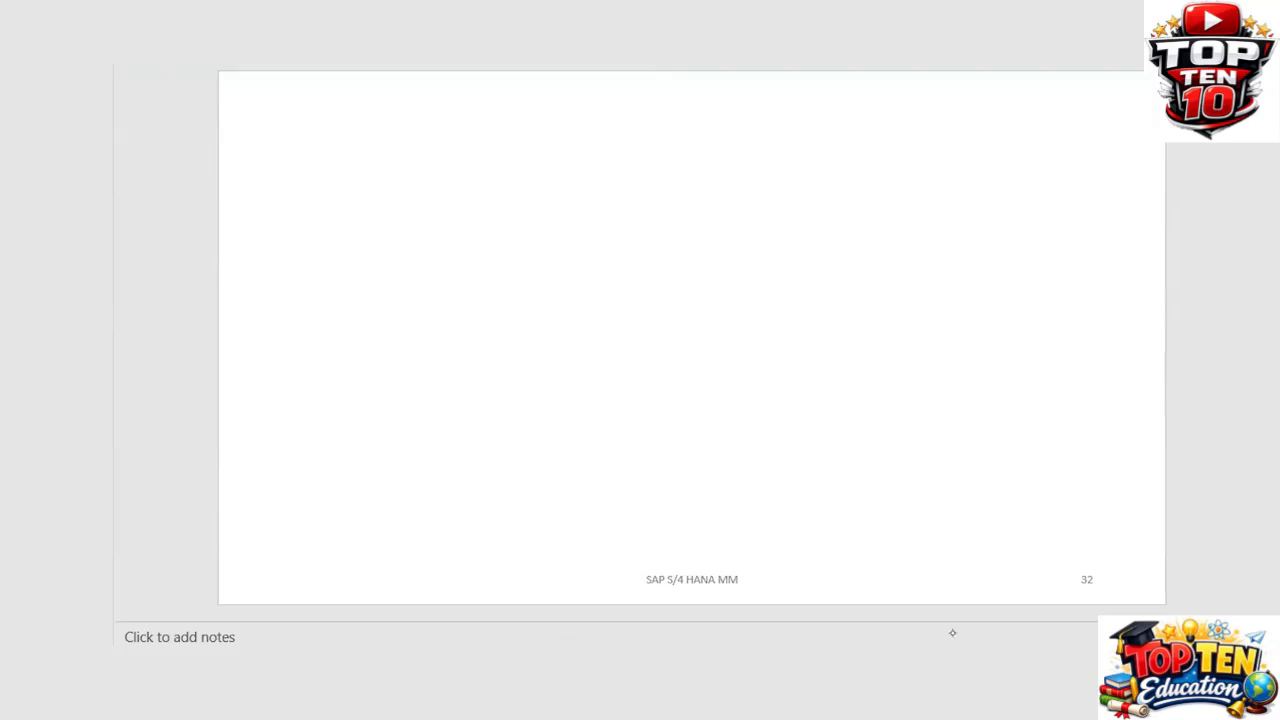
pyautogui.hotkey('alt', 'Tab')
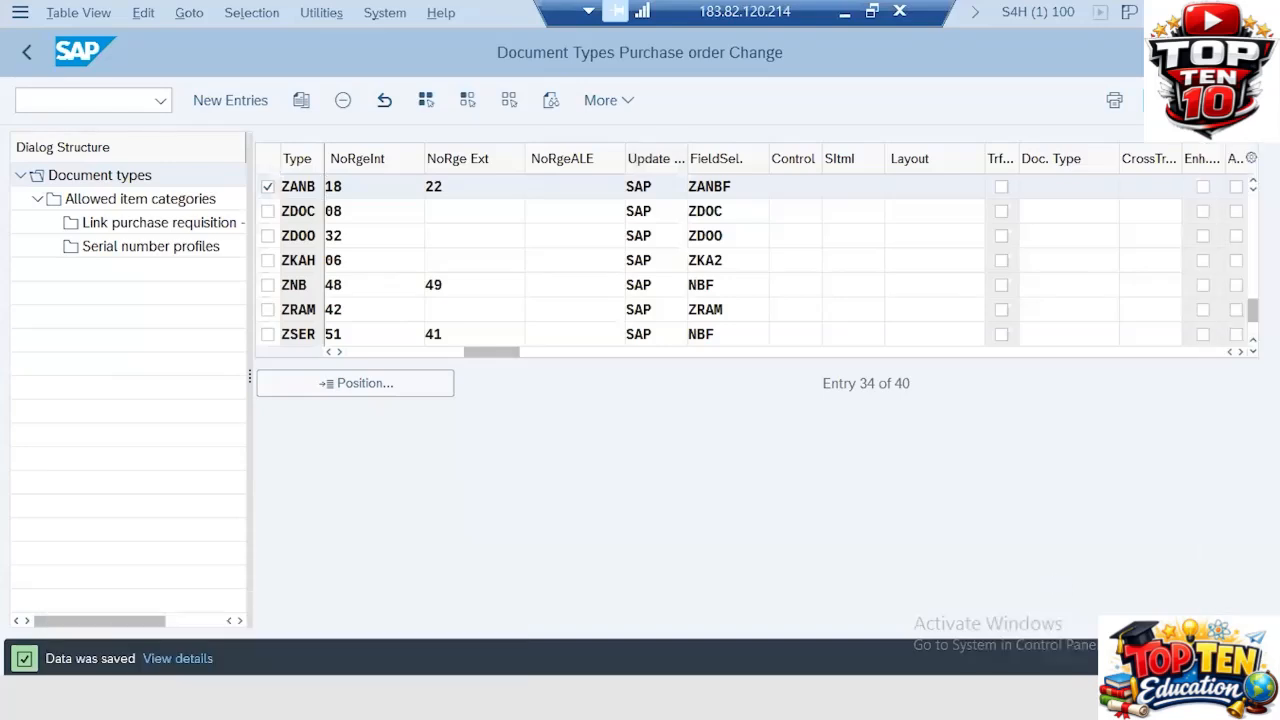
pyautogui.hotkey('ctrl', 's')
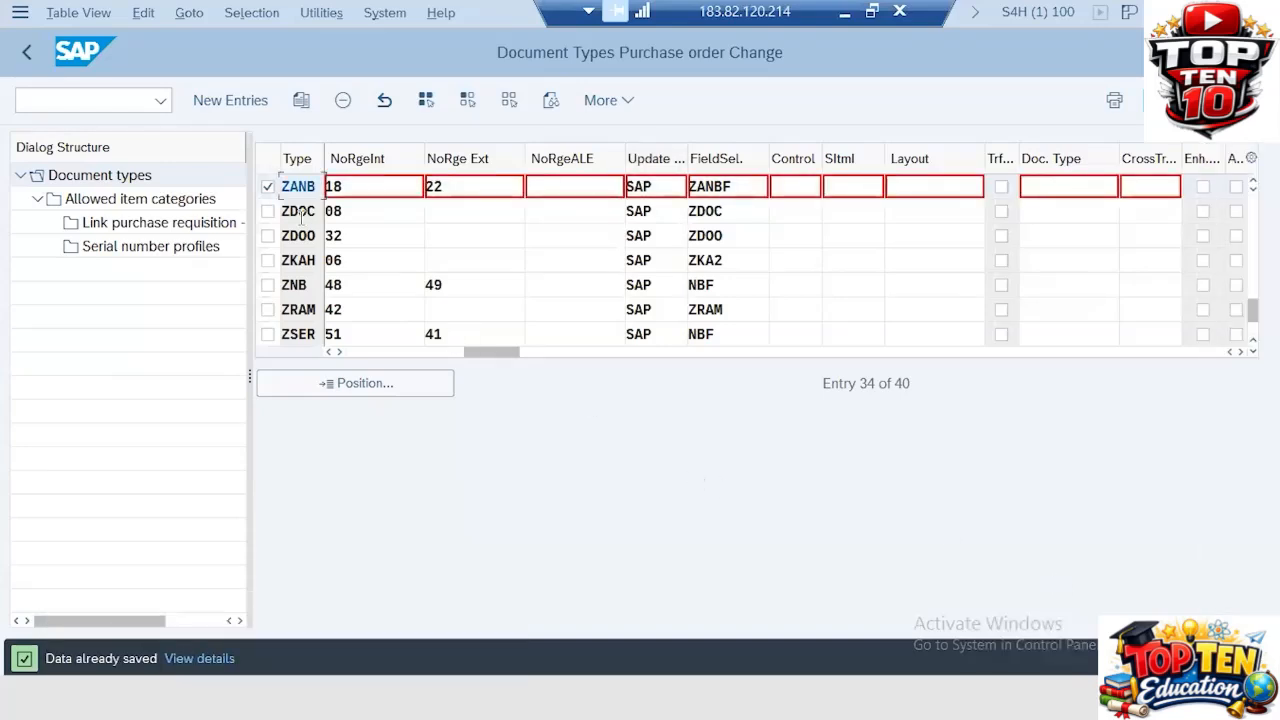
# Step: Open the allowed item categories for document type ZANB and examine the listed categories
pyautogui.click(122, 203)
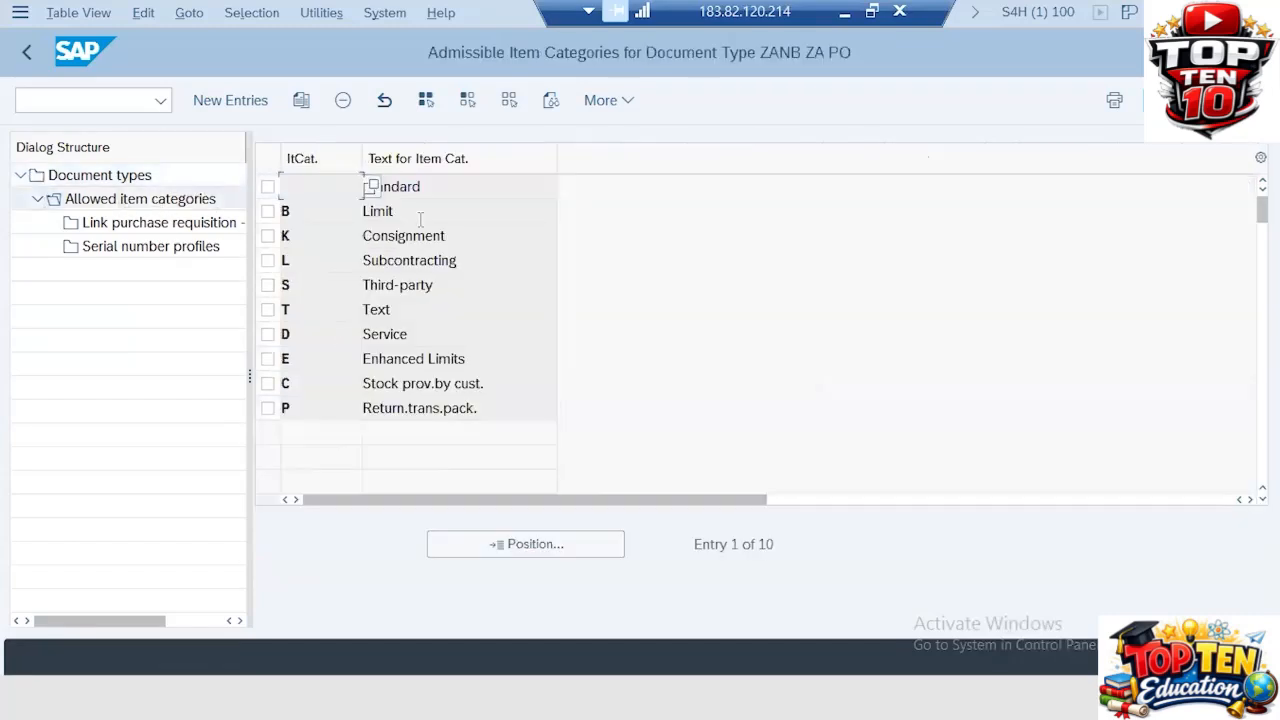
pyautogui.click(418, 214)
pyautogui.doubleClick(414, 211)
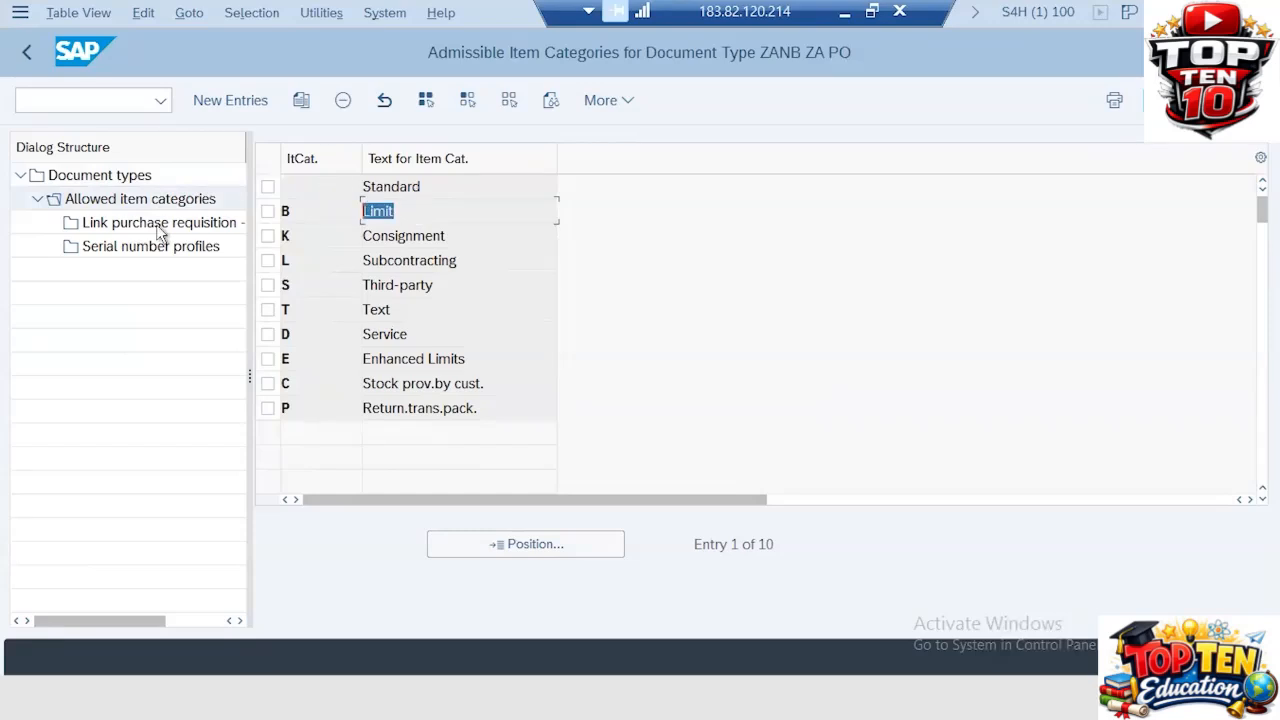
pyautogui.doubleClick(456, 234)
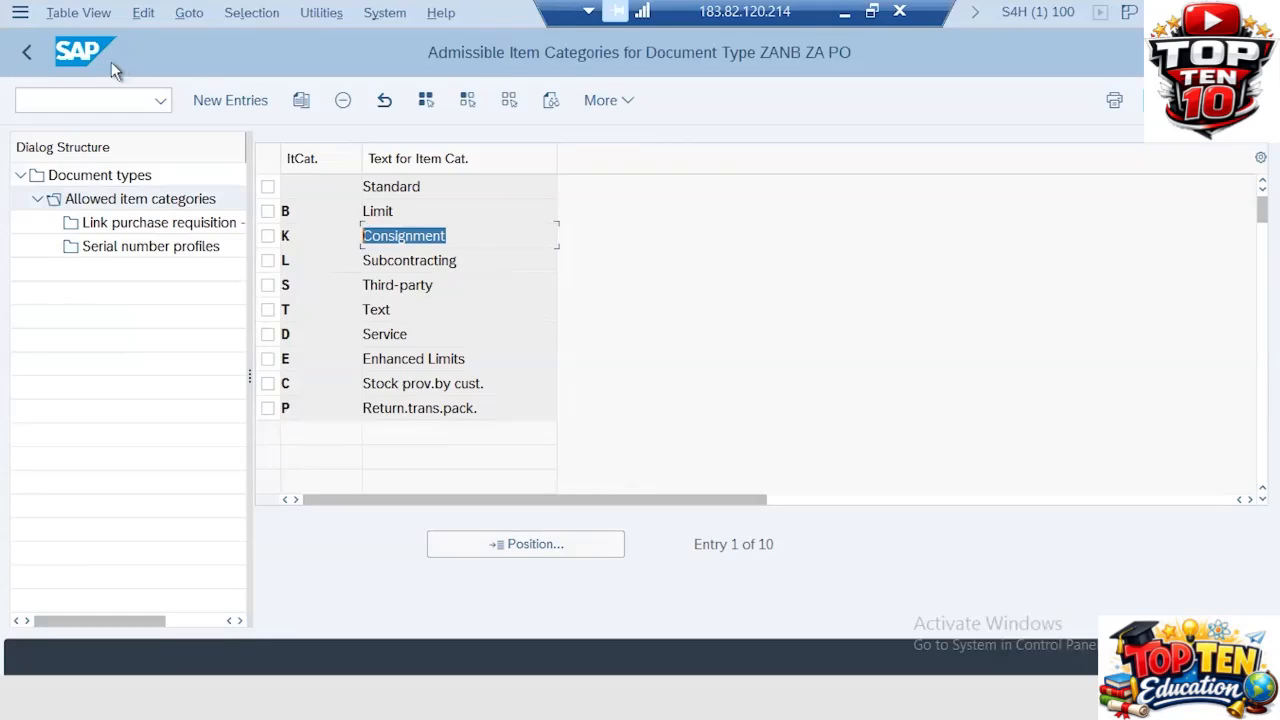
# Step: Leave customizing and start ME21N Create Purchase Order from Purchasing > Purchase Order > Create
pyautogui.click(55, 100)
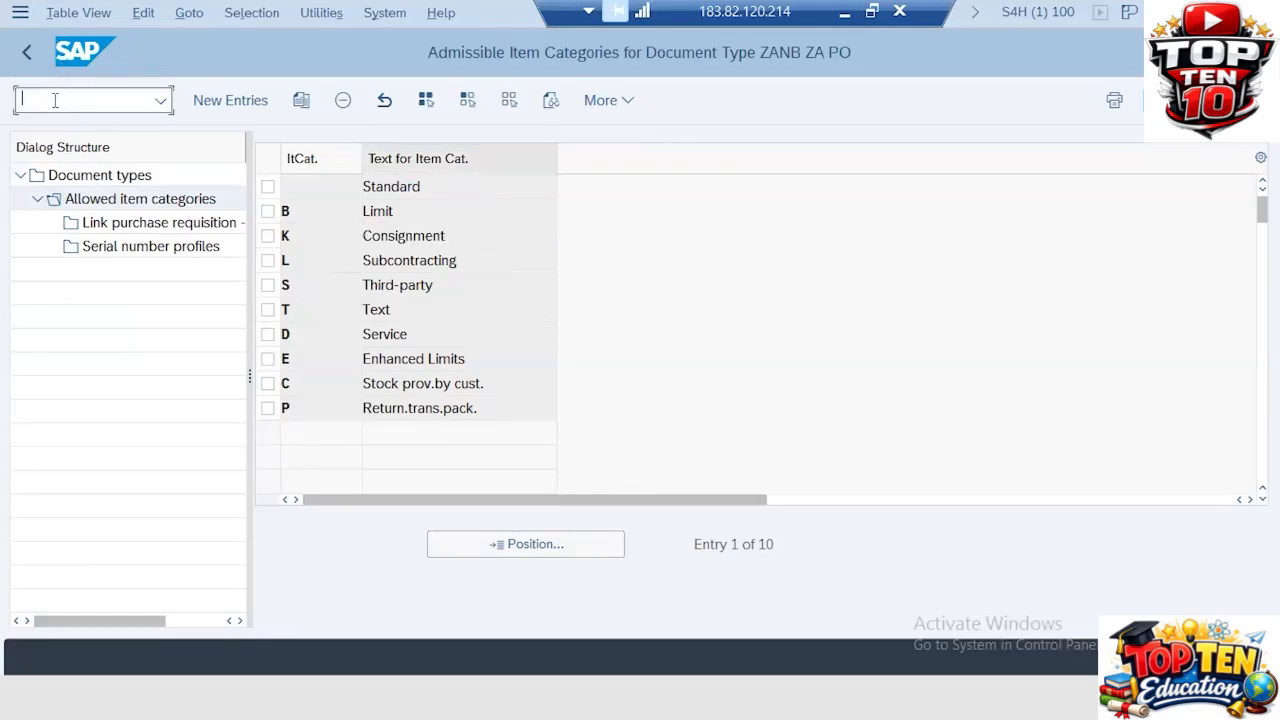
pyautogui.write('/N')
pyautogui.press('Return')
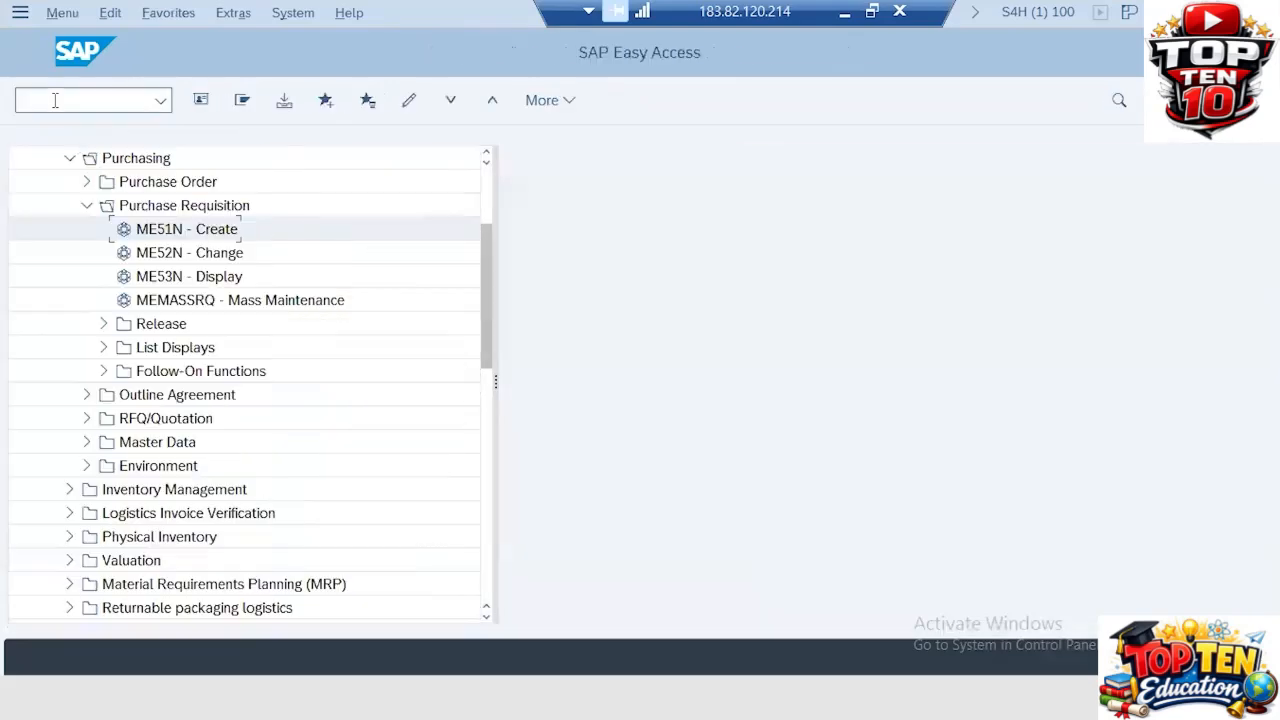
pyautogui.click(86, 207)
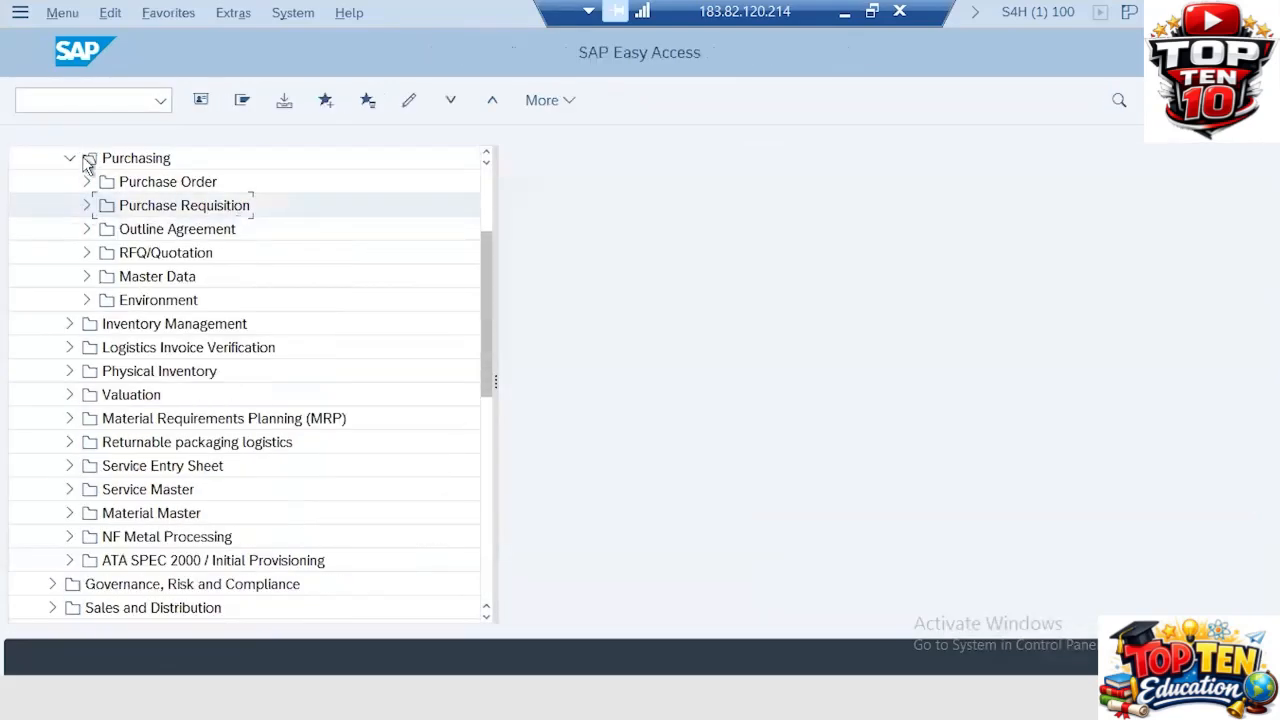
pyautogui.click(70, 158)
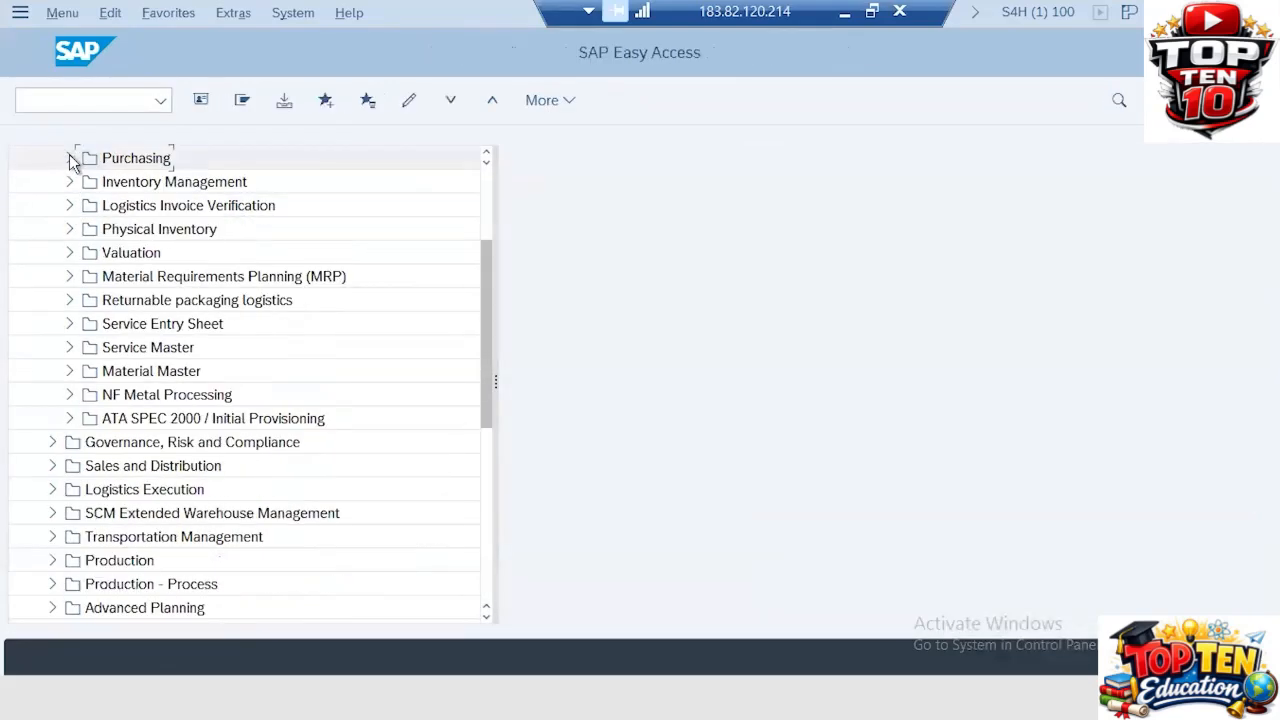
pyautogui.scroll(3, 72, 163)
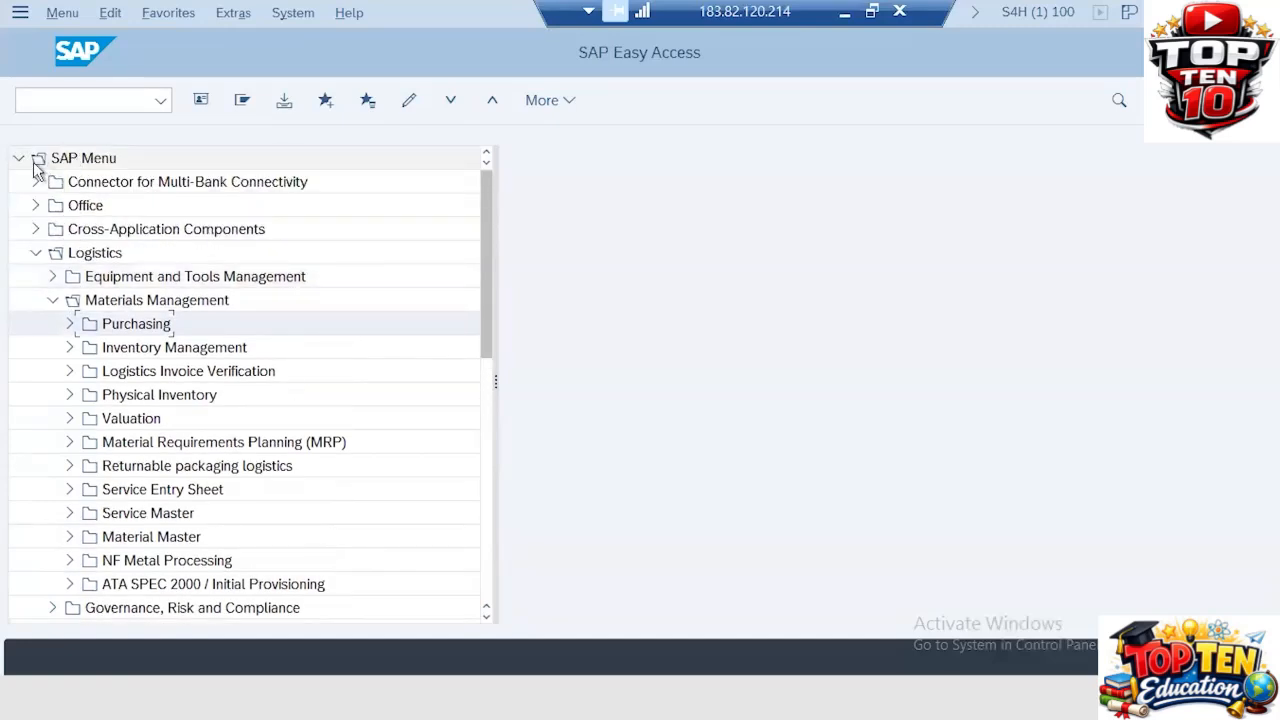
pyautogui.click(69, 324)
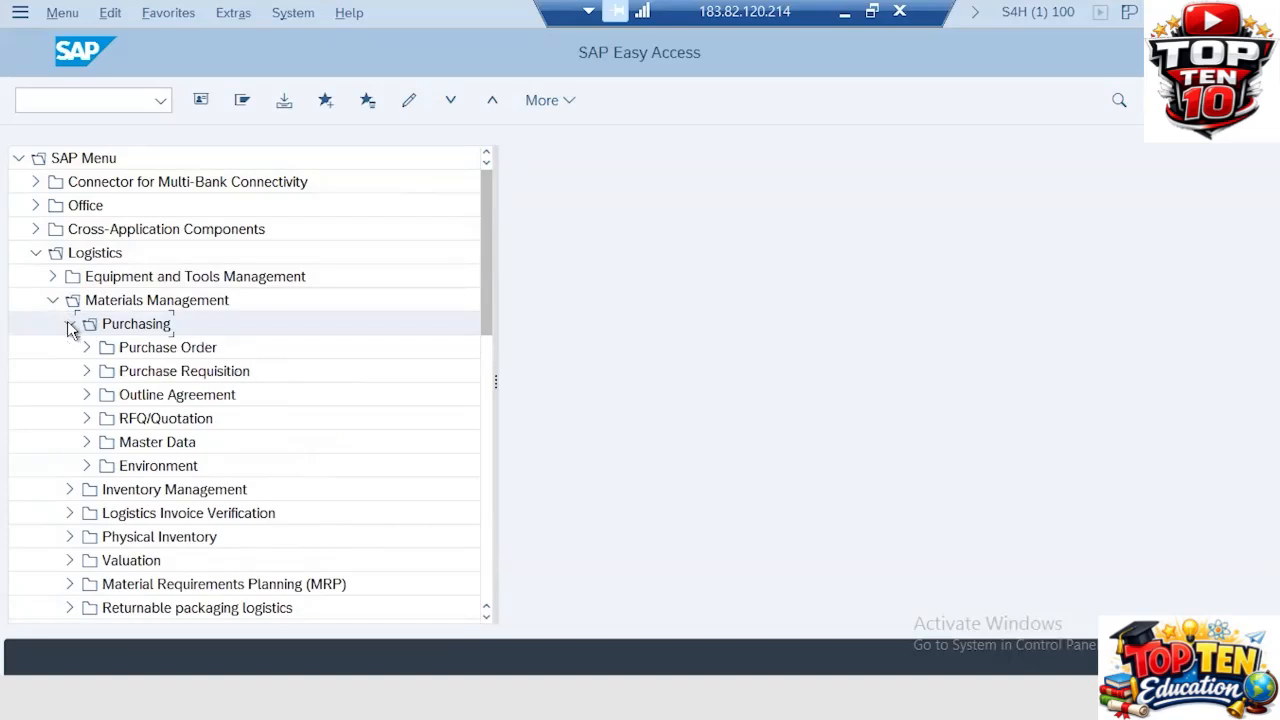
pyautogui.click(88, 352)
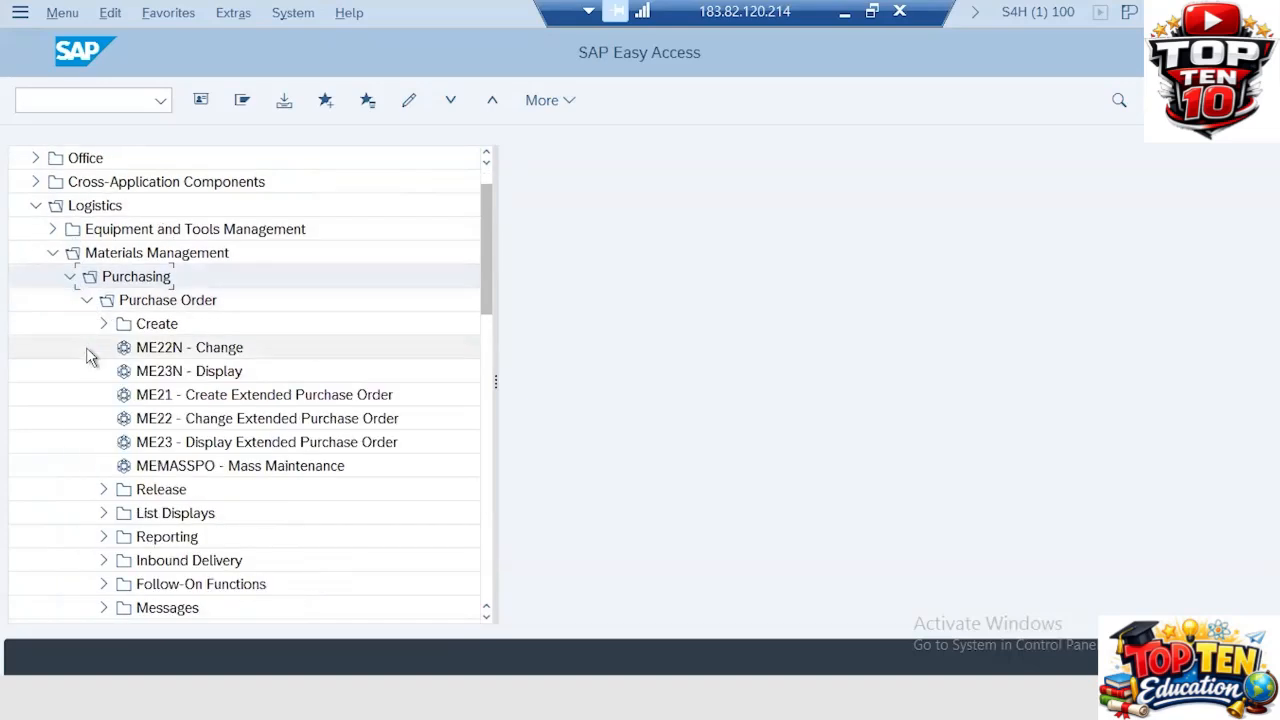
pyautogui.click(105, 325)
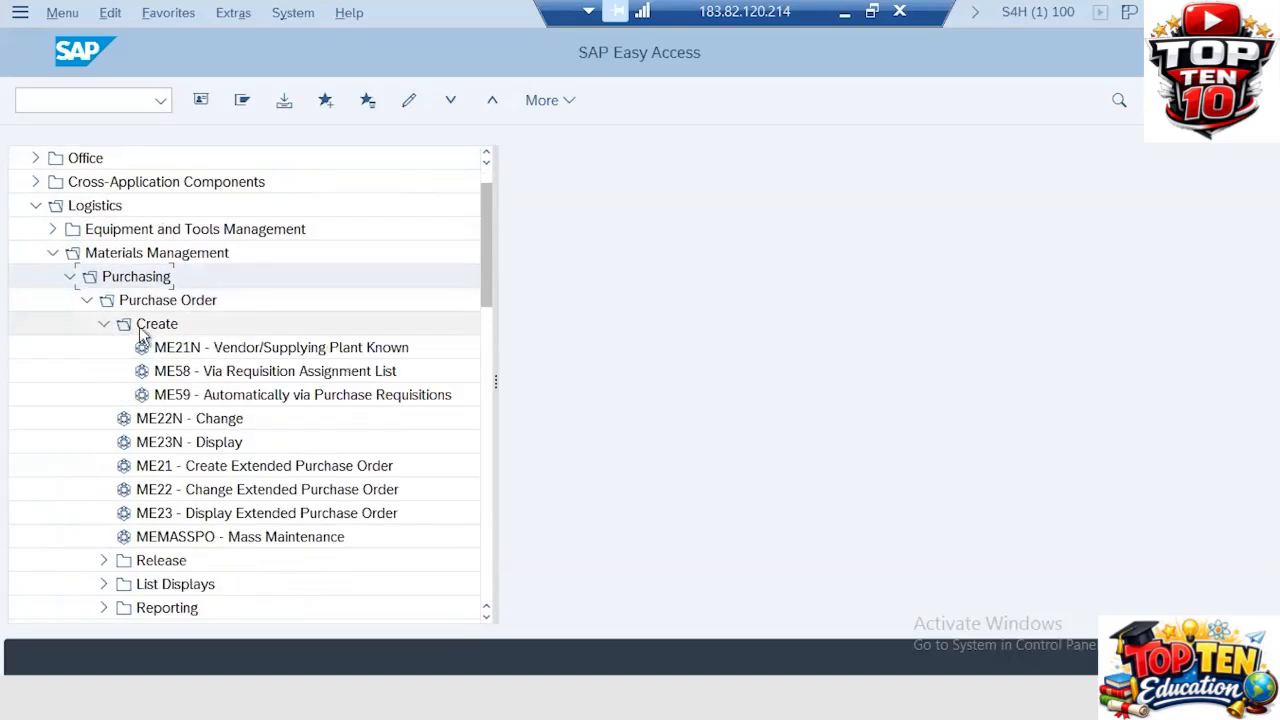
pyautogui.doubleClick(160, 350)
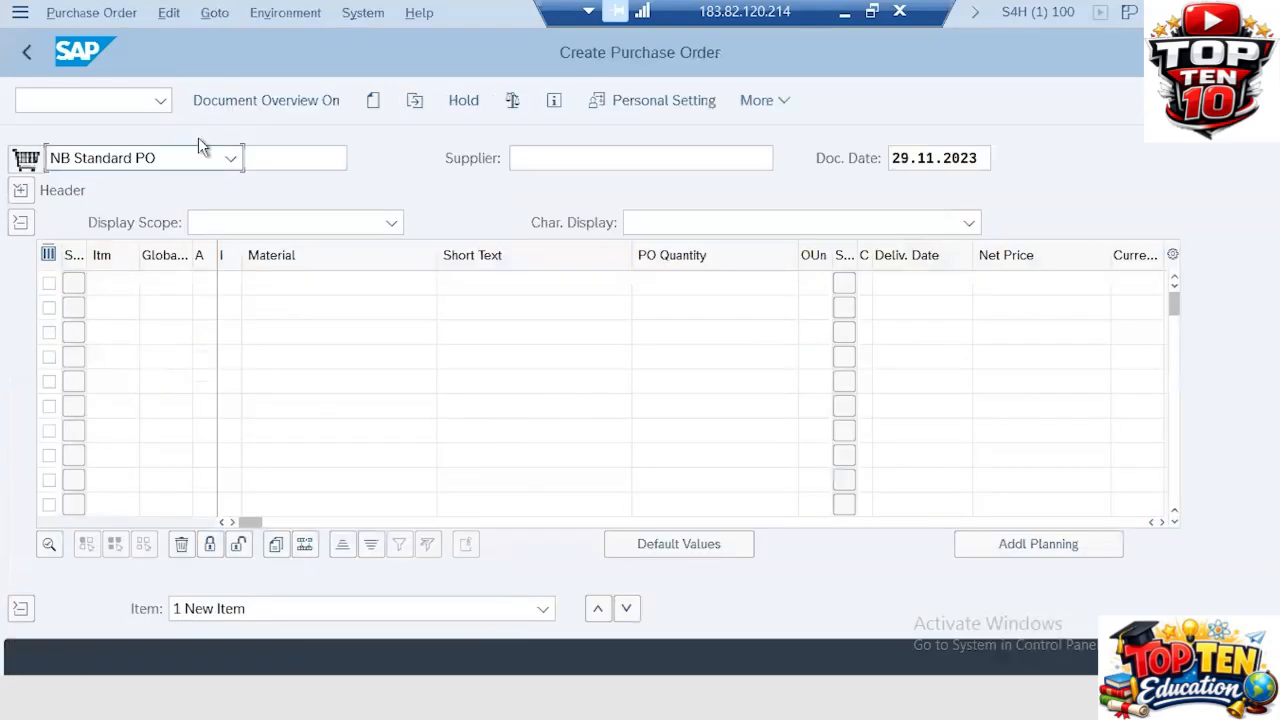
# Step: Select ZANB ZA PO as the purchase order document type
pyautogui.click(231, 158)
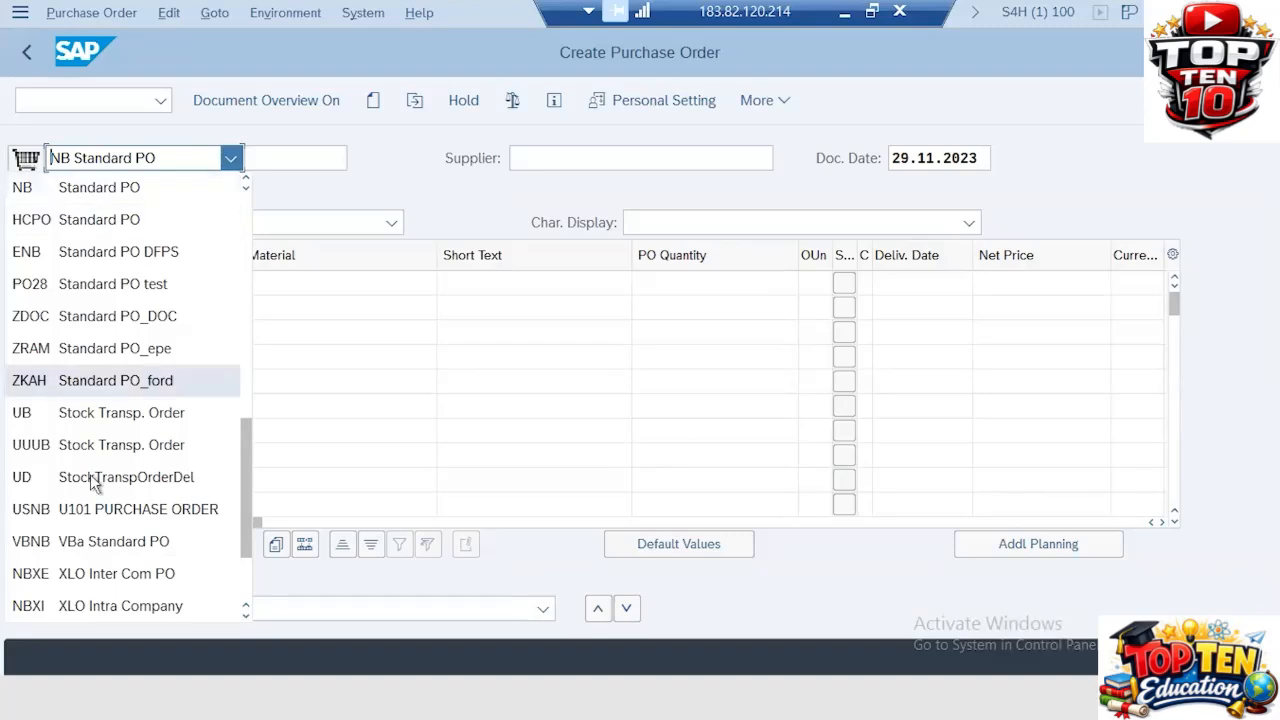
pyautogui.scroll(-2, 93, 482)
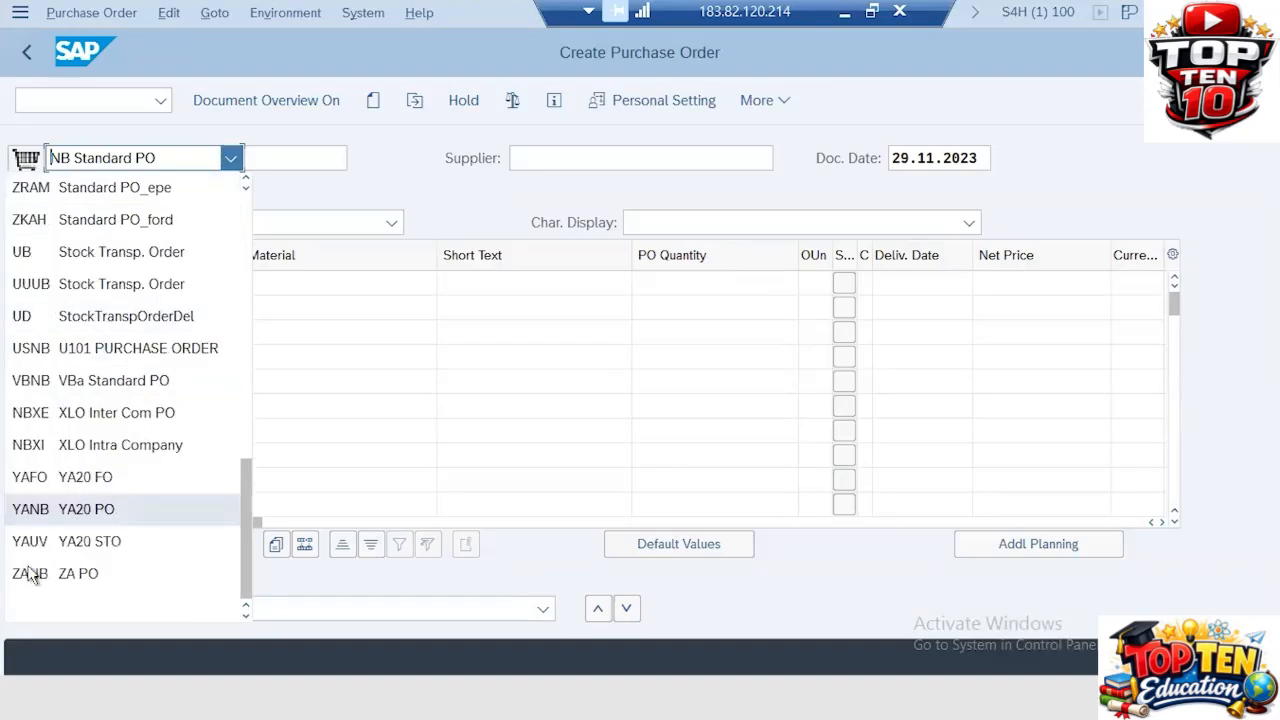
pyautogui.click(58, 578)
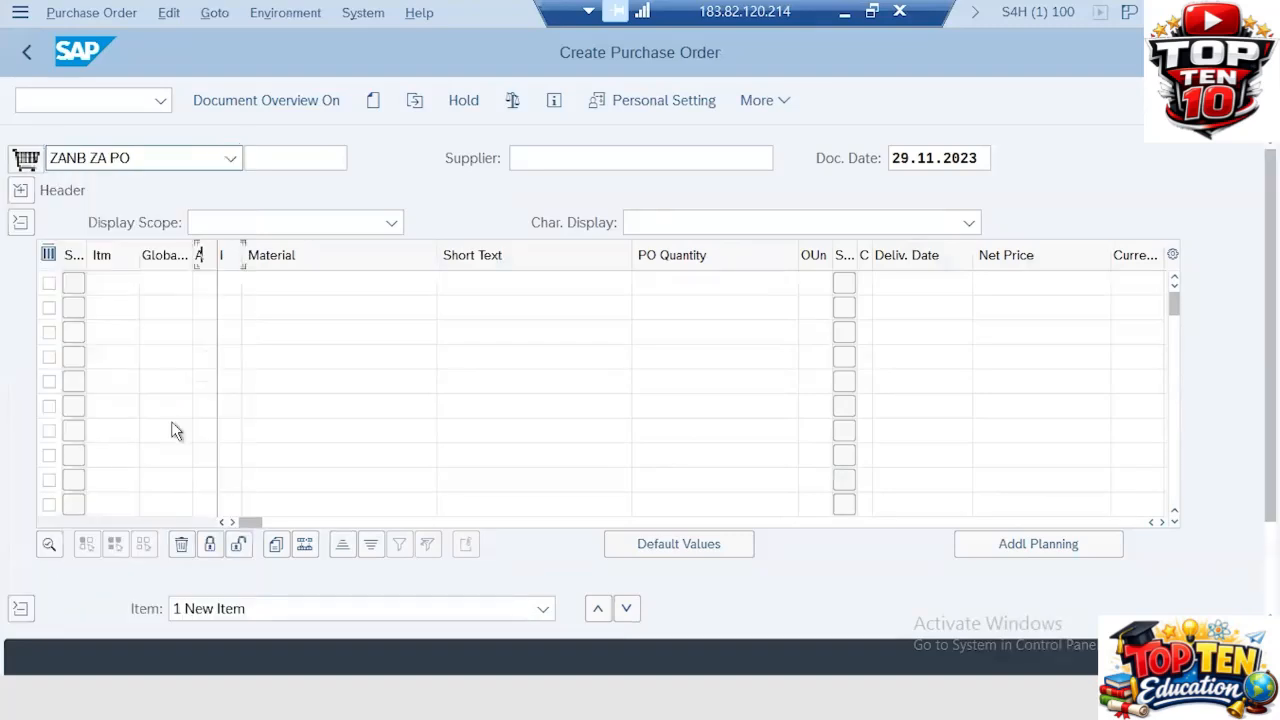
# Step: Enter the supplier number of SK Associates Pvt Ltd as the supplier
pyautogui.click(560, 156)
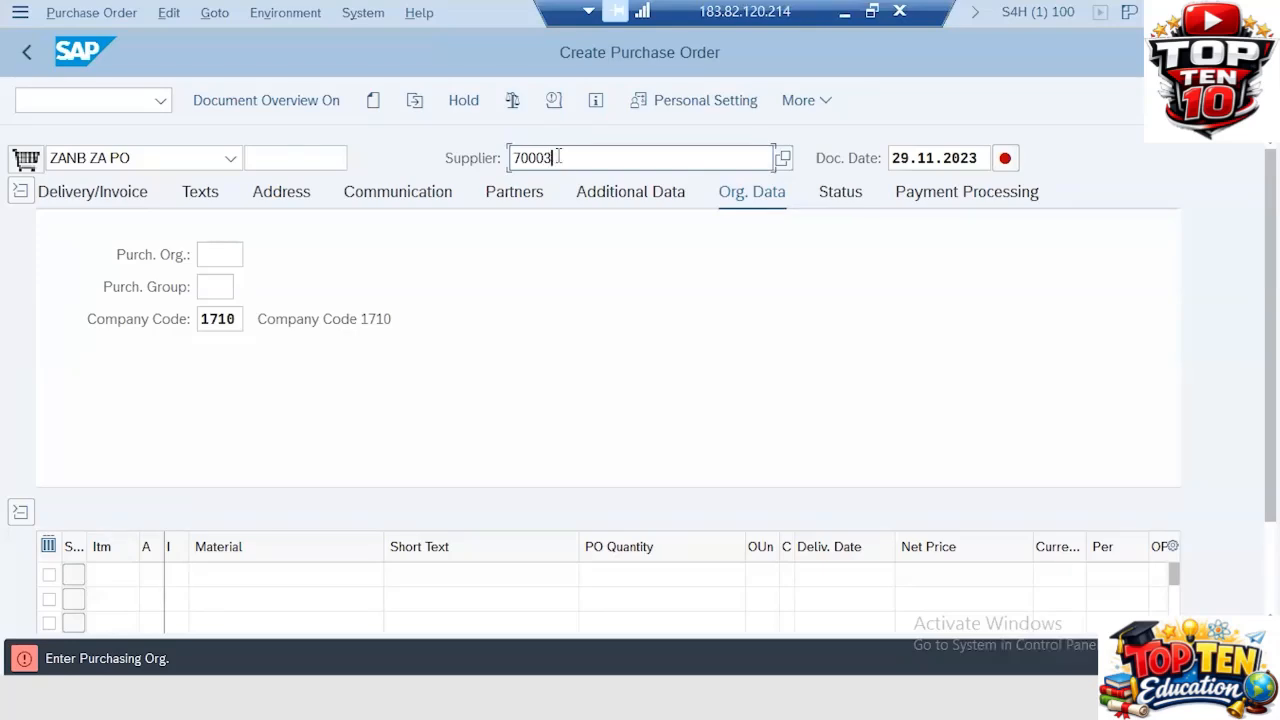
pyautogui.press('BackSpace')
pyautogui.write('0301')
pyautogui.press('Return')
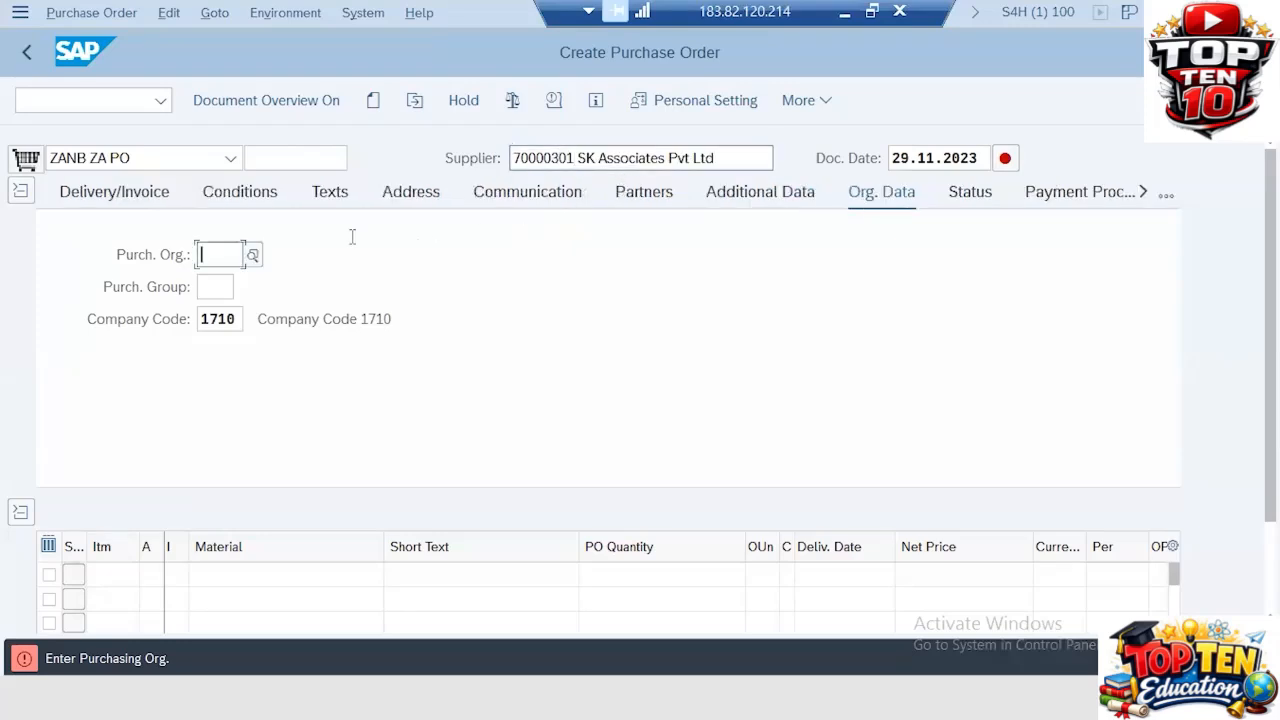
# Step: Set the purchasing organization to ZA51 and the purchasing group to YA1
pyautogui.click(216, 253)
pyautogui.write('ZA51')
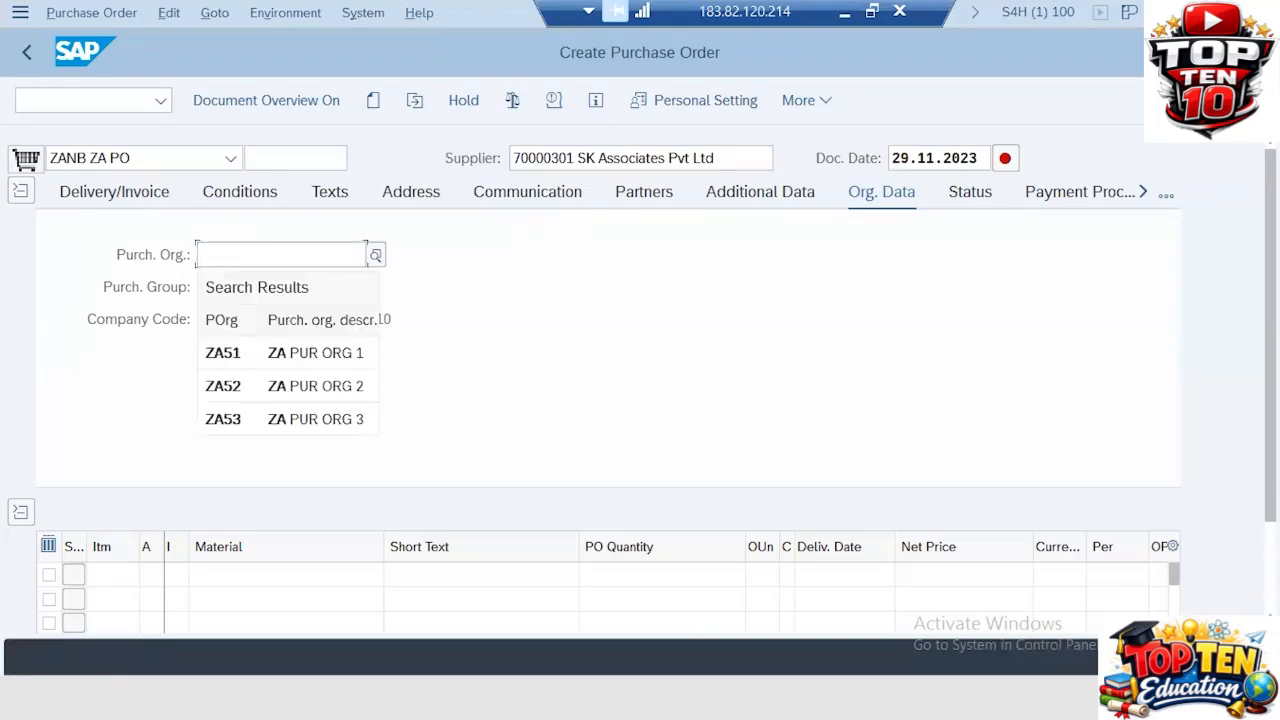
pyautogui.press('Tab')
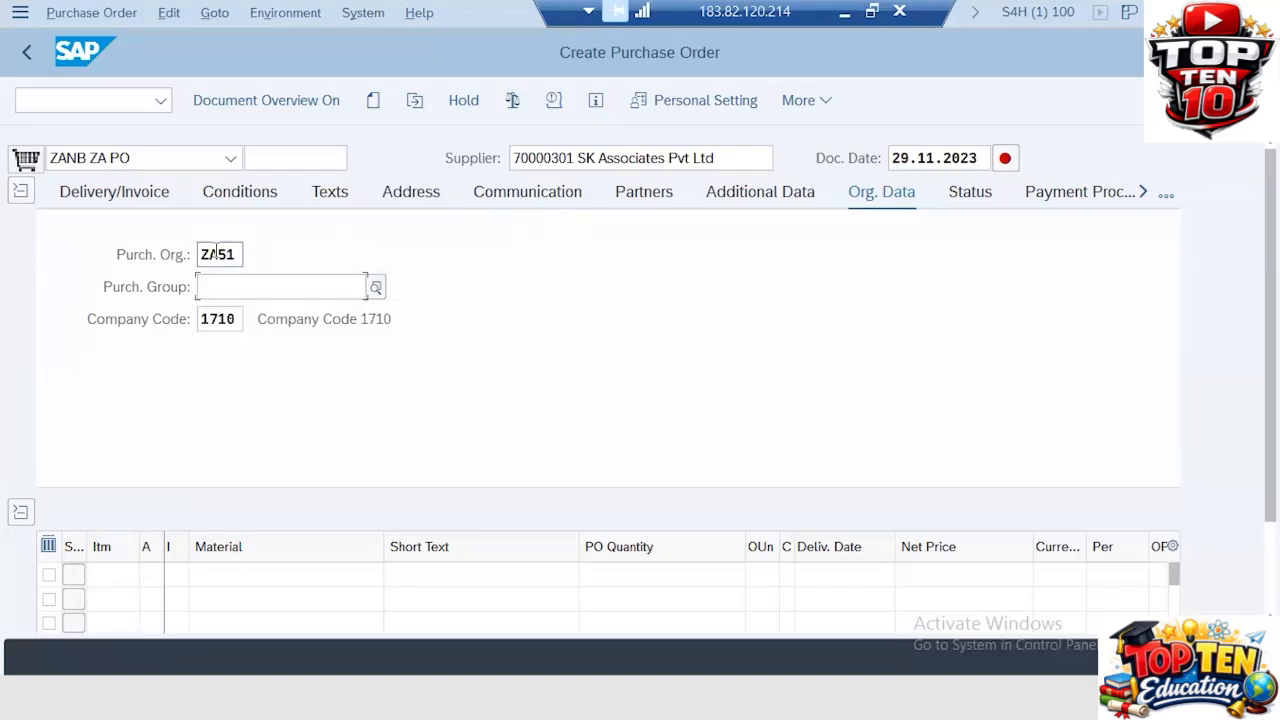
pyautogui.write('ya1')
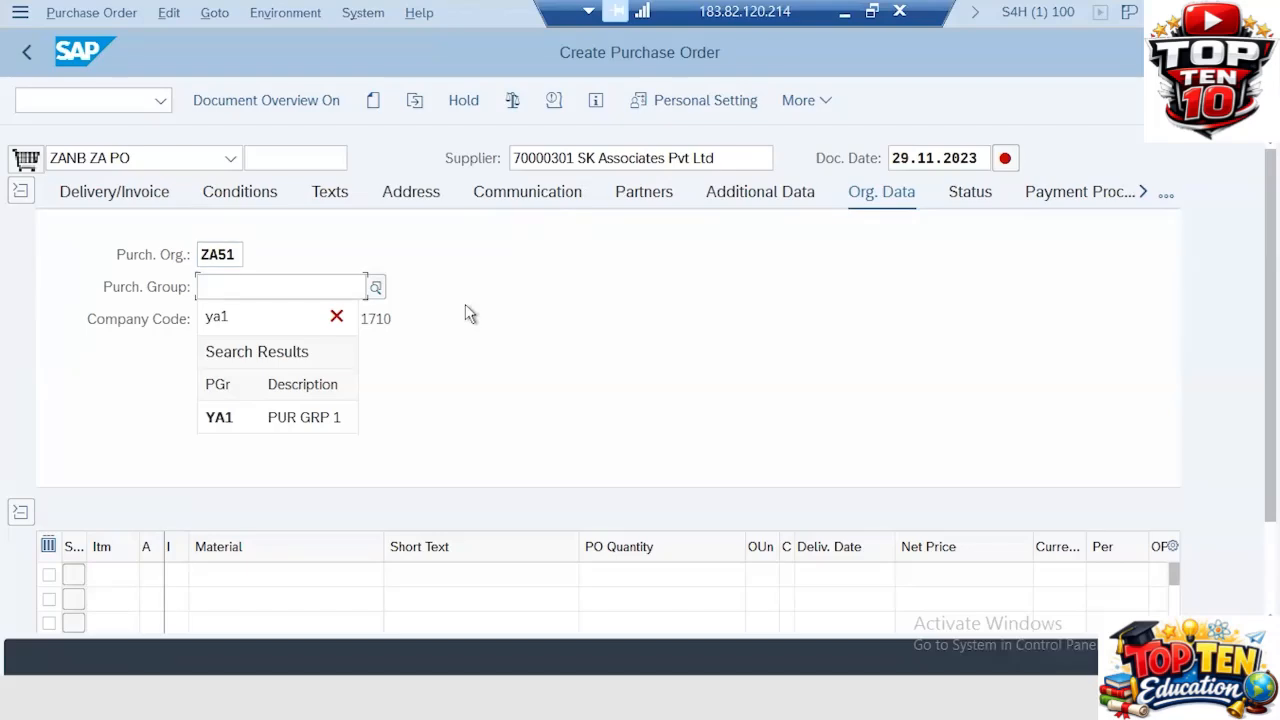
pyautogui.press('Return')
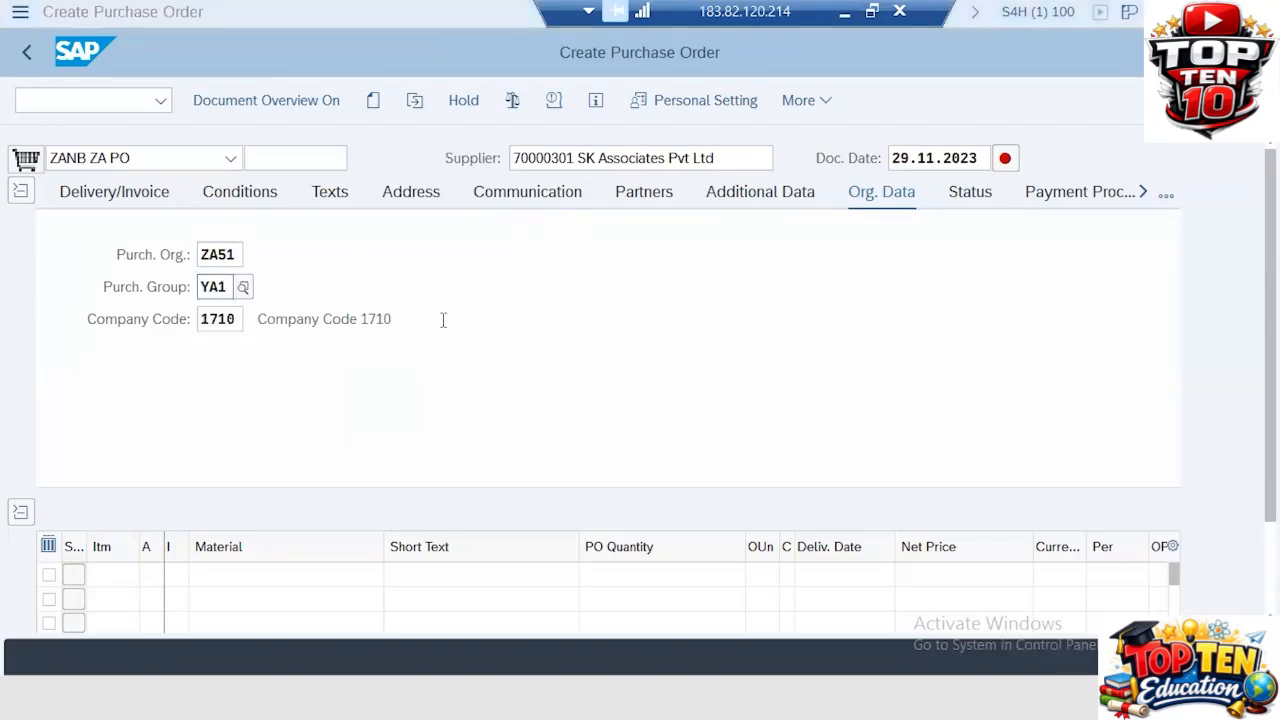
# Step: In the other session, open Create Purchasing Groups via OLME and add new purchasing group ZA1 described as ZA20 PUR GRP
pyautogui.hotkey('alt', 'Tab')
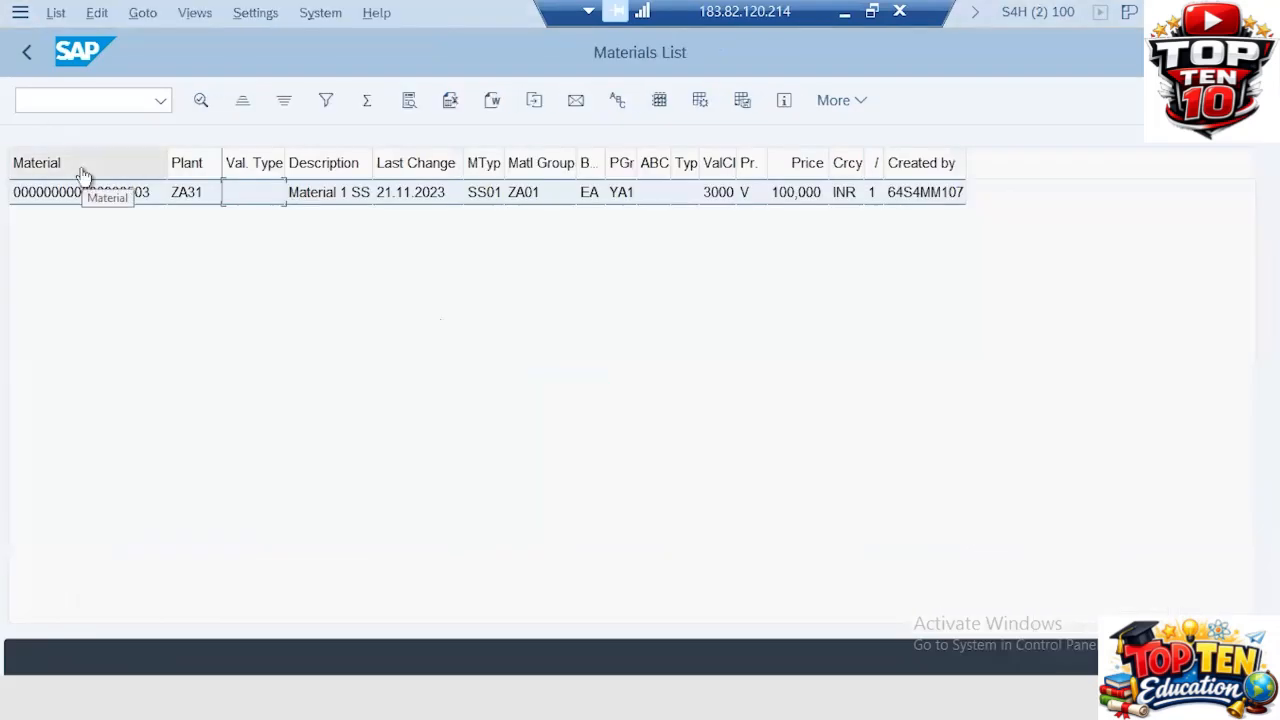
pyautogui.click(60, 105)
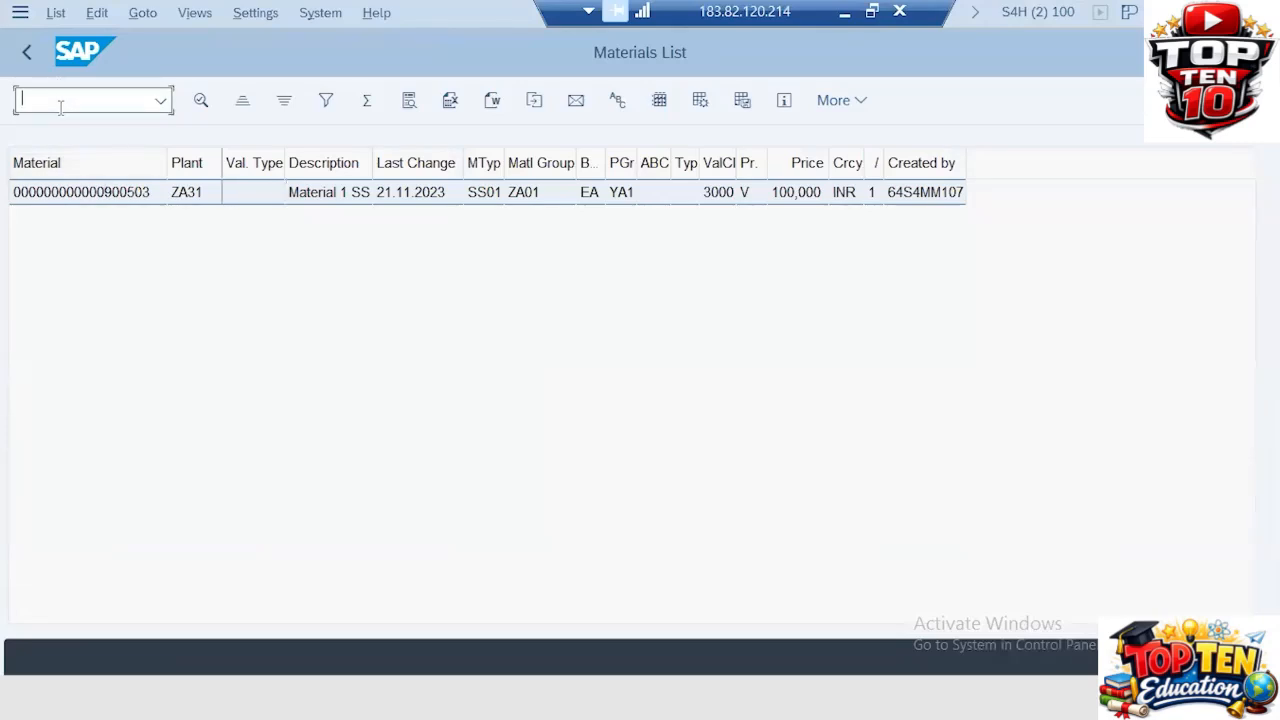
pyautogui.write('/NOLME')
pyautogui.press('Return')
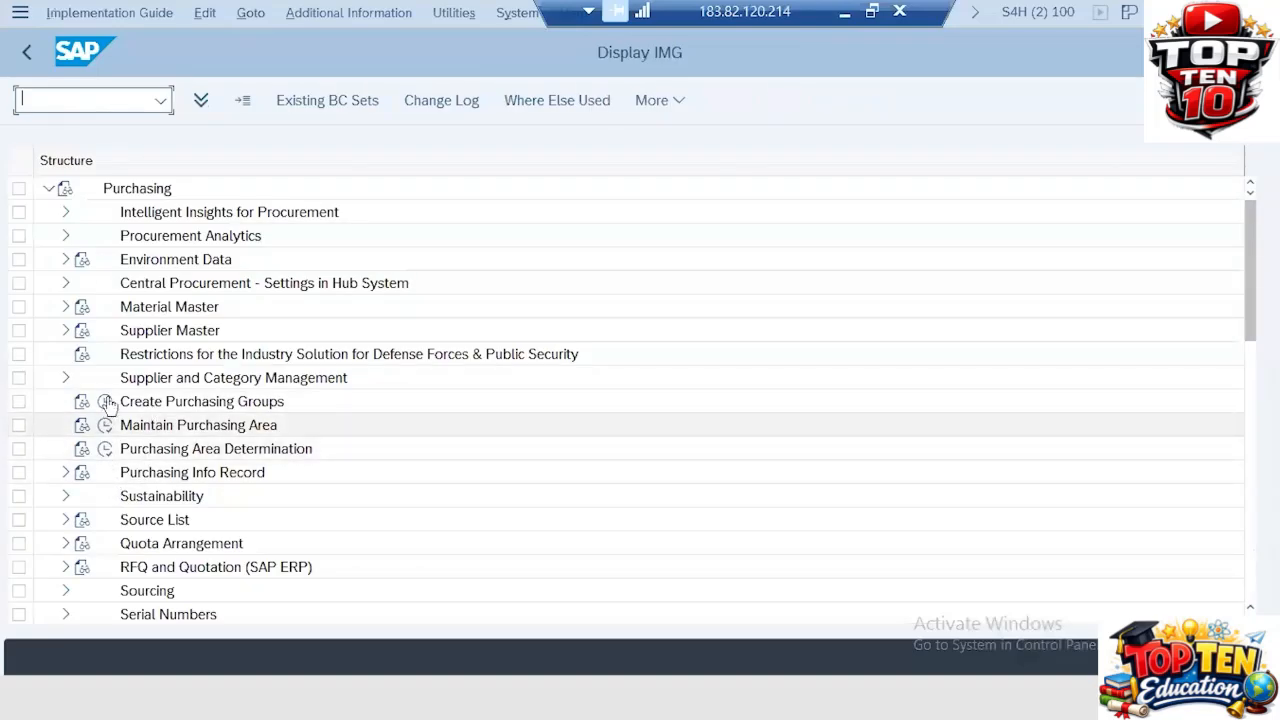
pyautogui.click(106, 402)
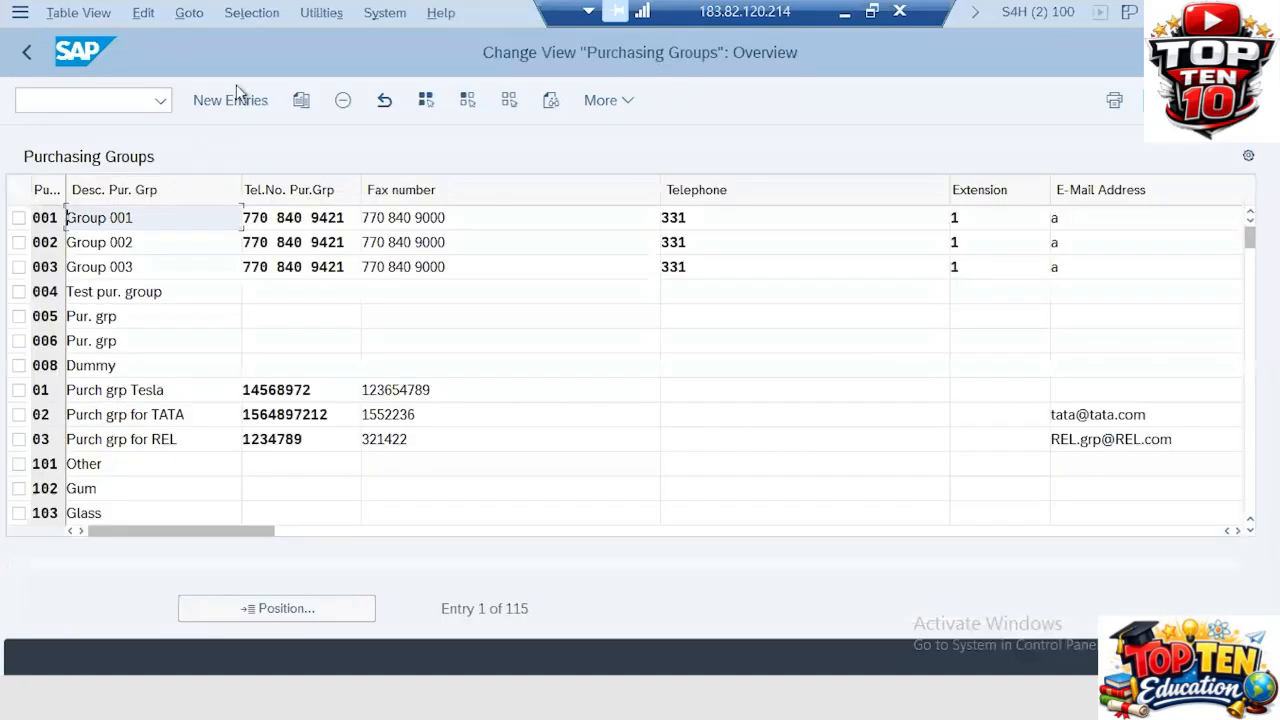
pyautogui.click(240, 103)
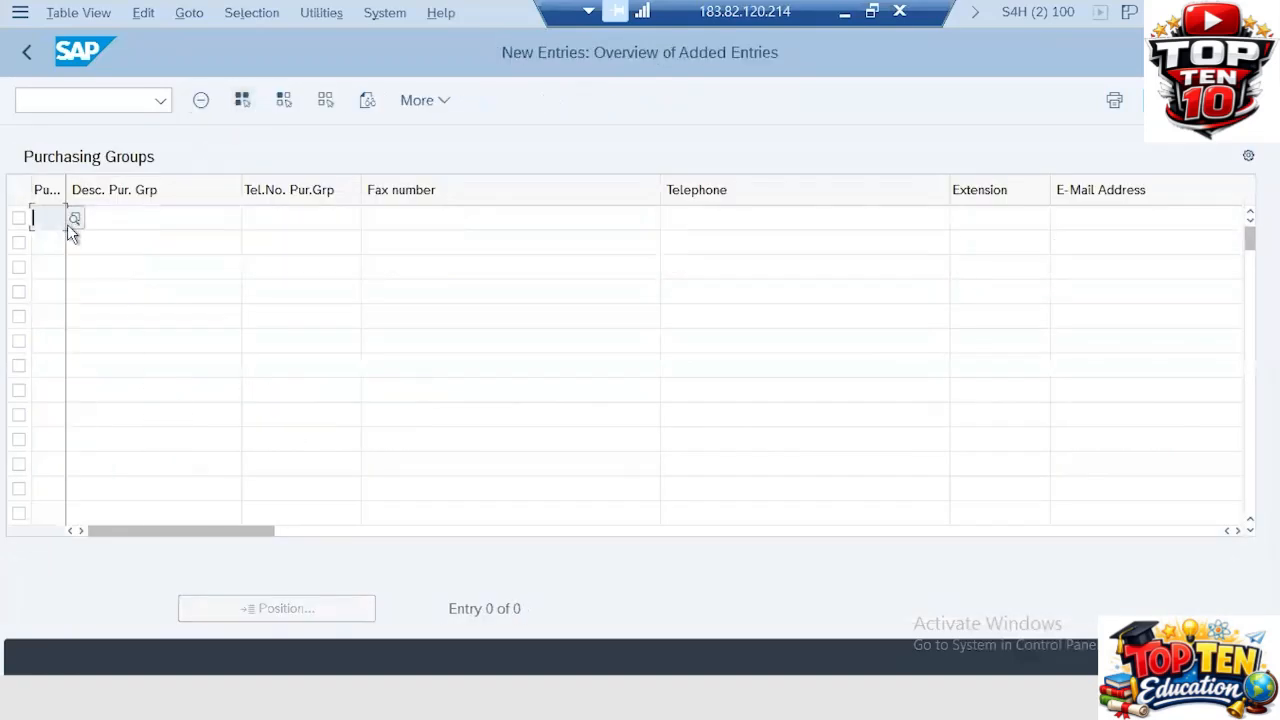
pyautogui.moveTo(65, 189); pyautogui.dragTo(200, 176)
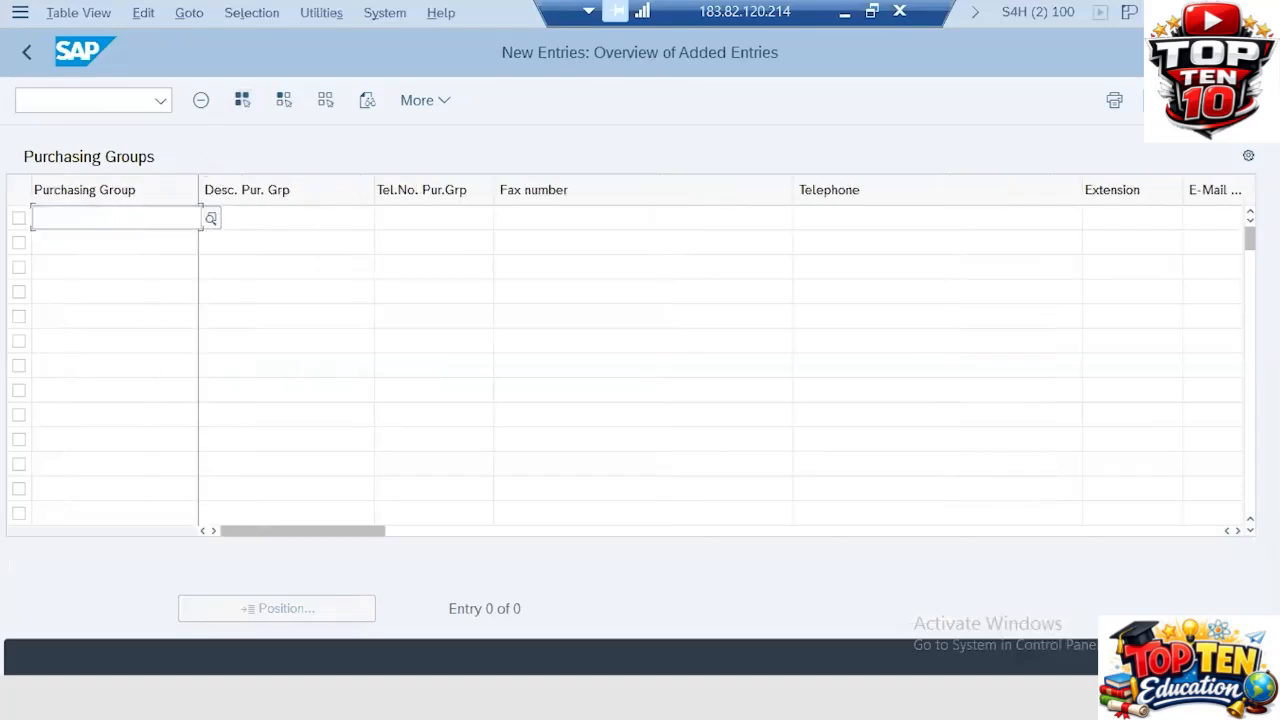
pyautogui.write('ZA1')
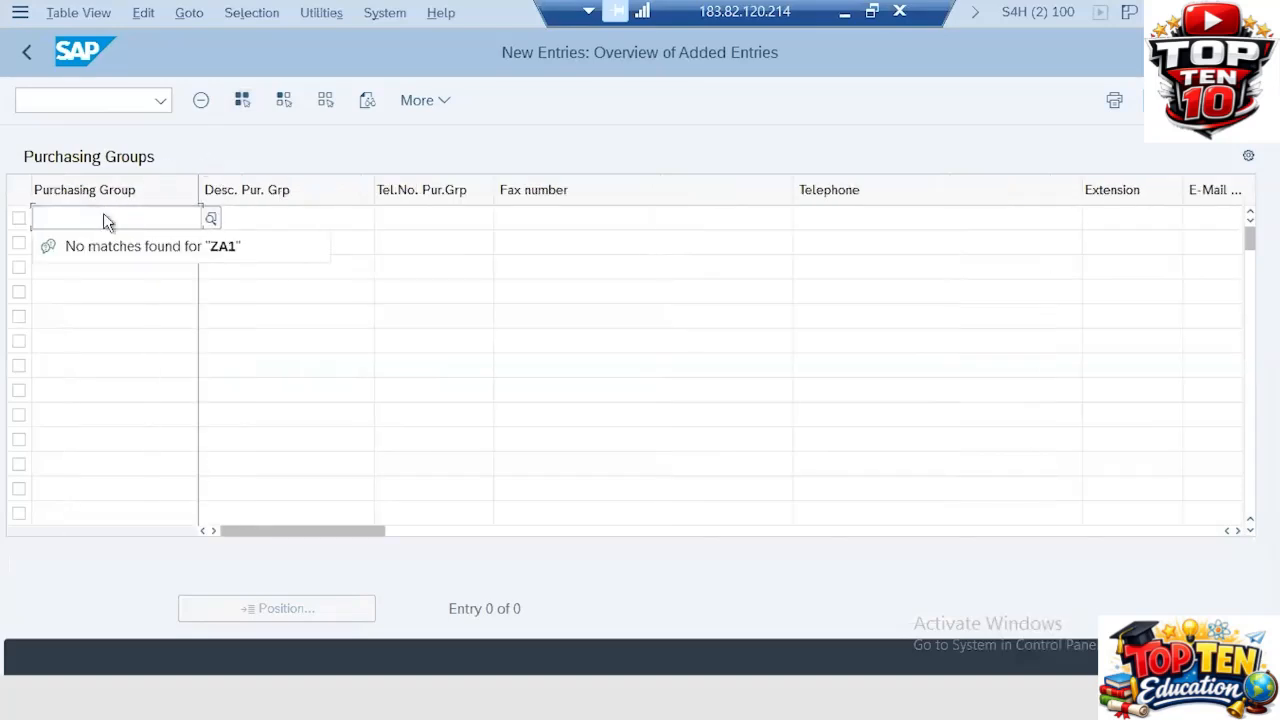
pyautogui.press('Tab')
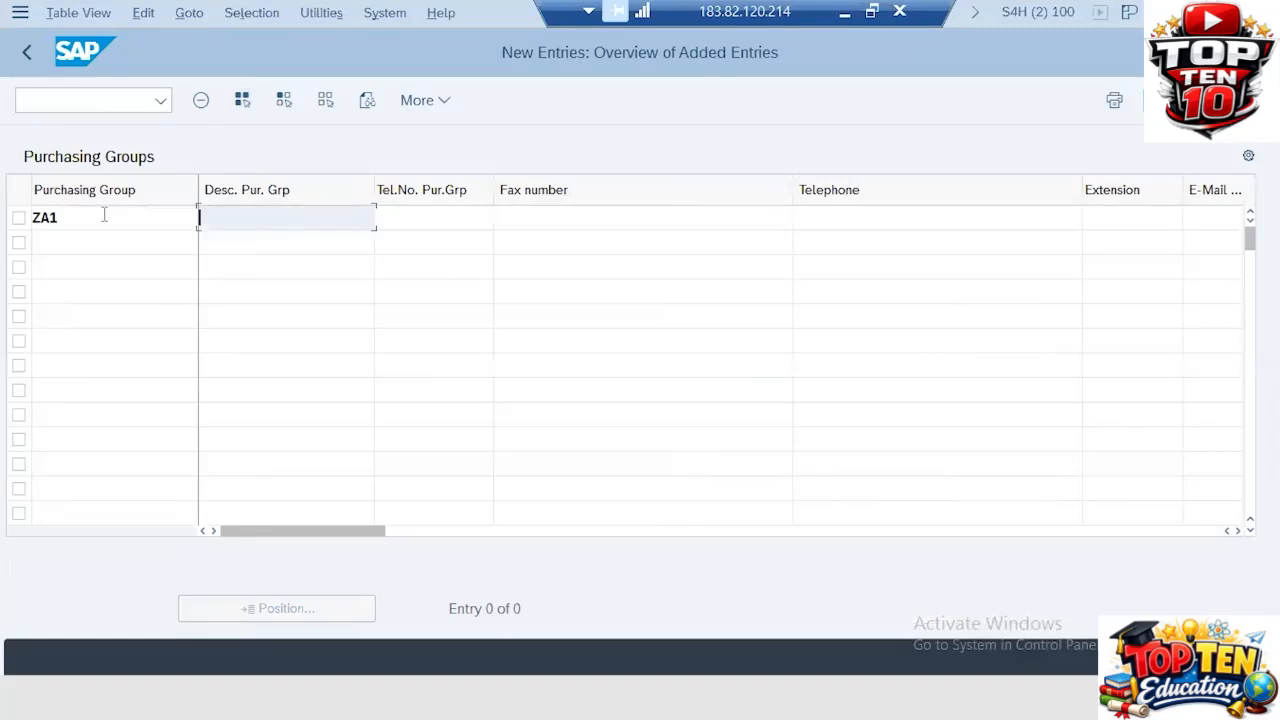
pyautogui.write('ZA20 PUR GRP')
pyautogui.press('Tab')
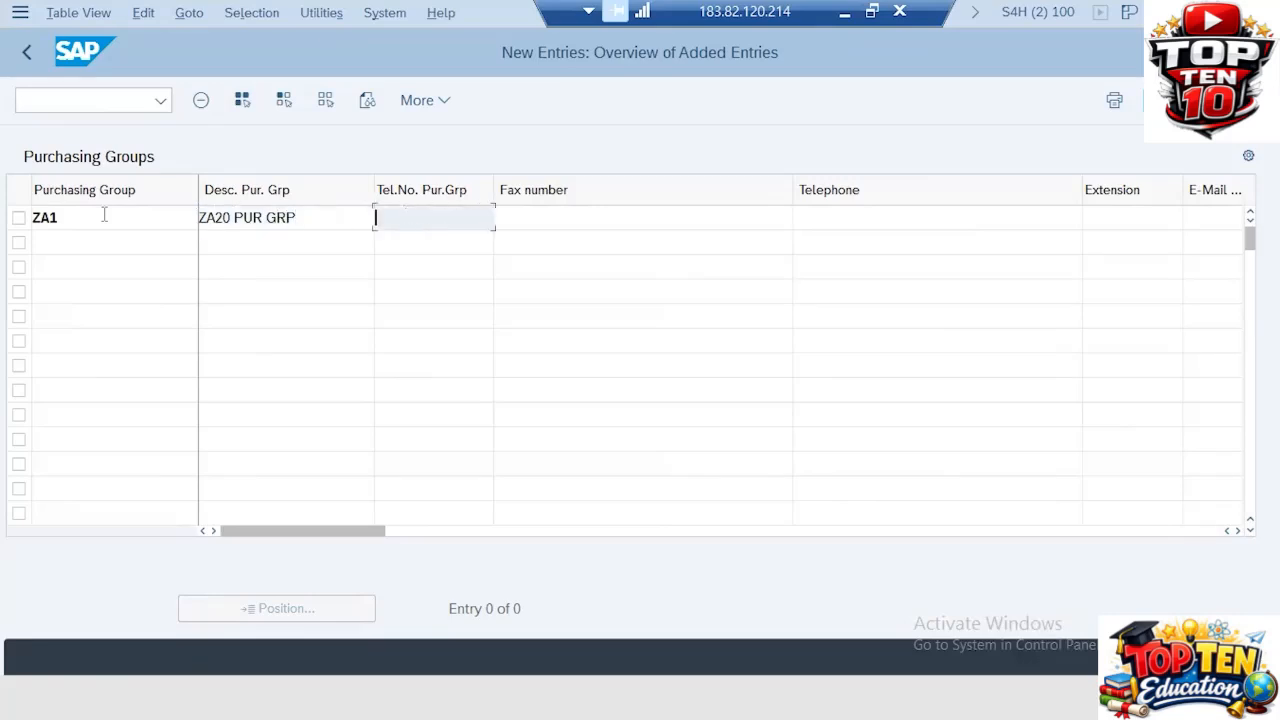
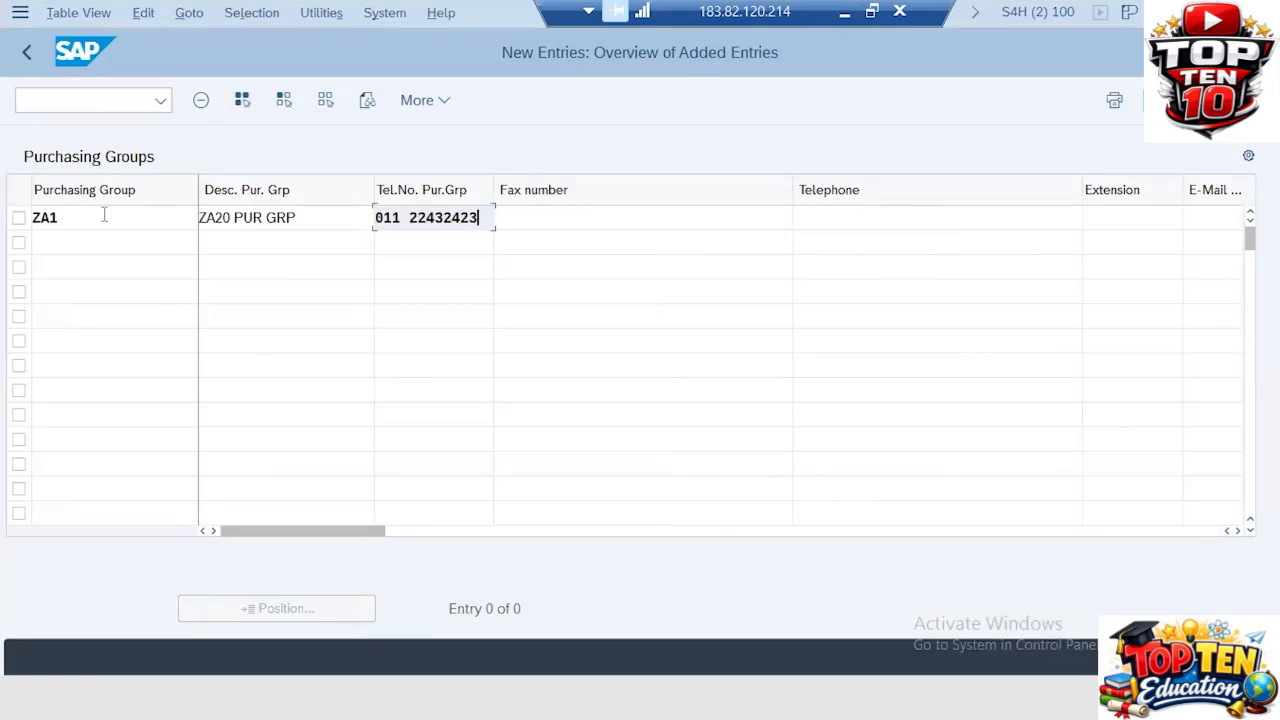
# Step: Enter the purchasing group's telephone number, fax number and second telephone number
pyautogui.press('Tab')
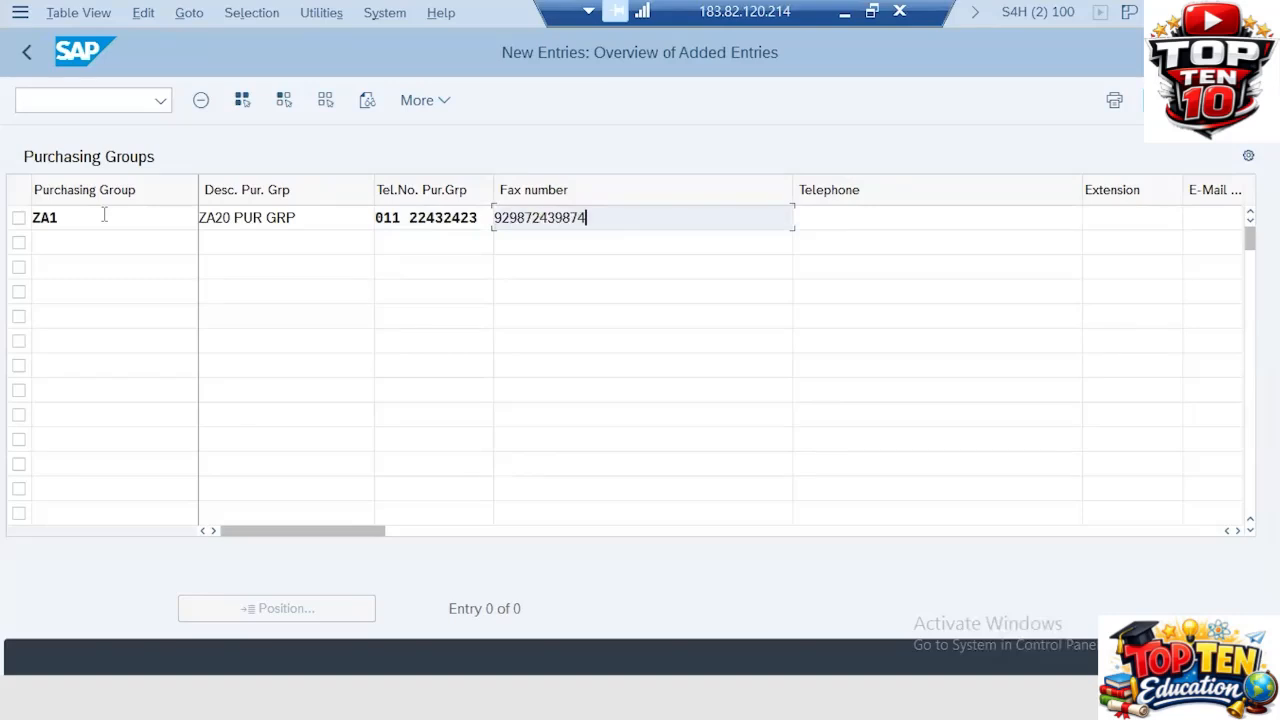
pyautogui.press('Tab')
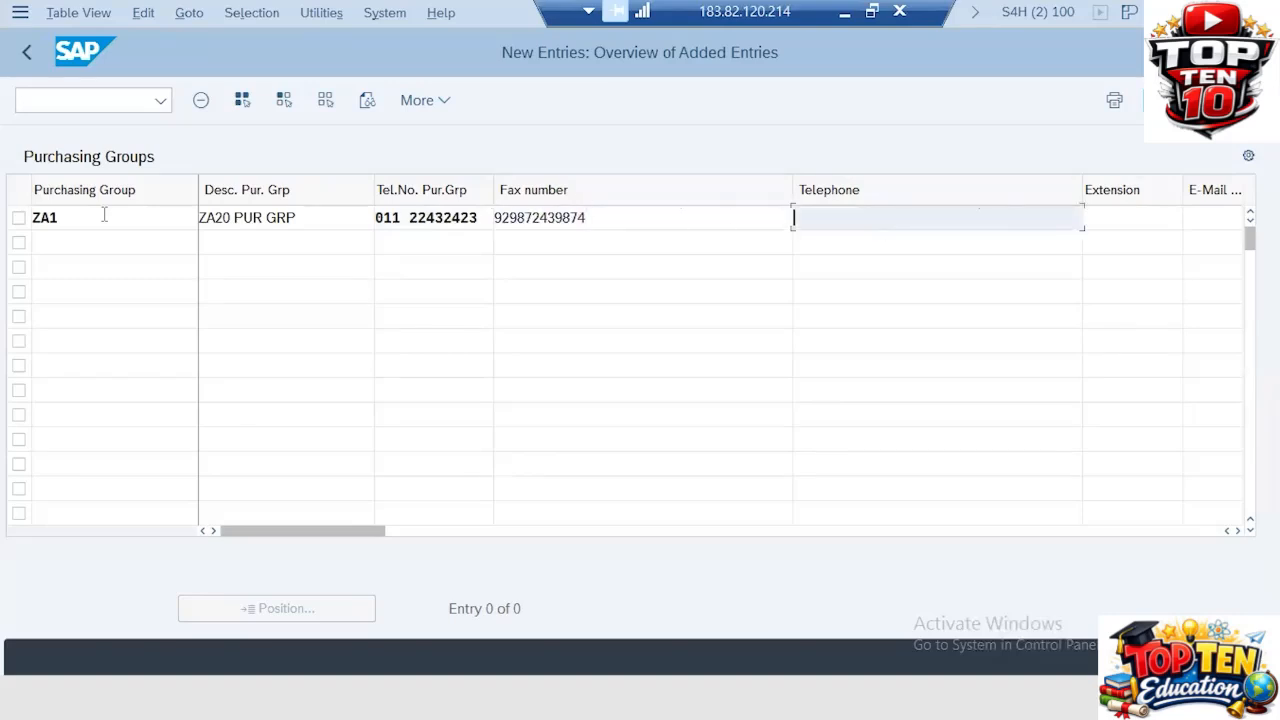
pyautogui.press('Tab')
pyautogui.press('Tab')
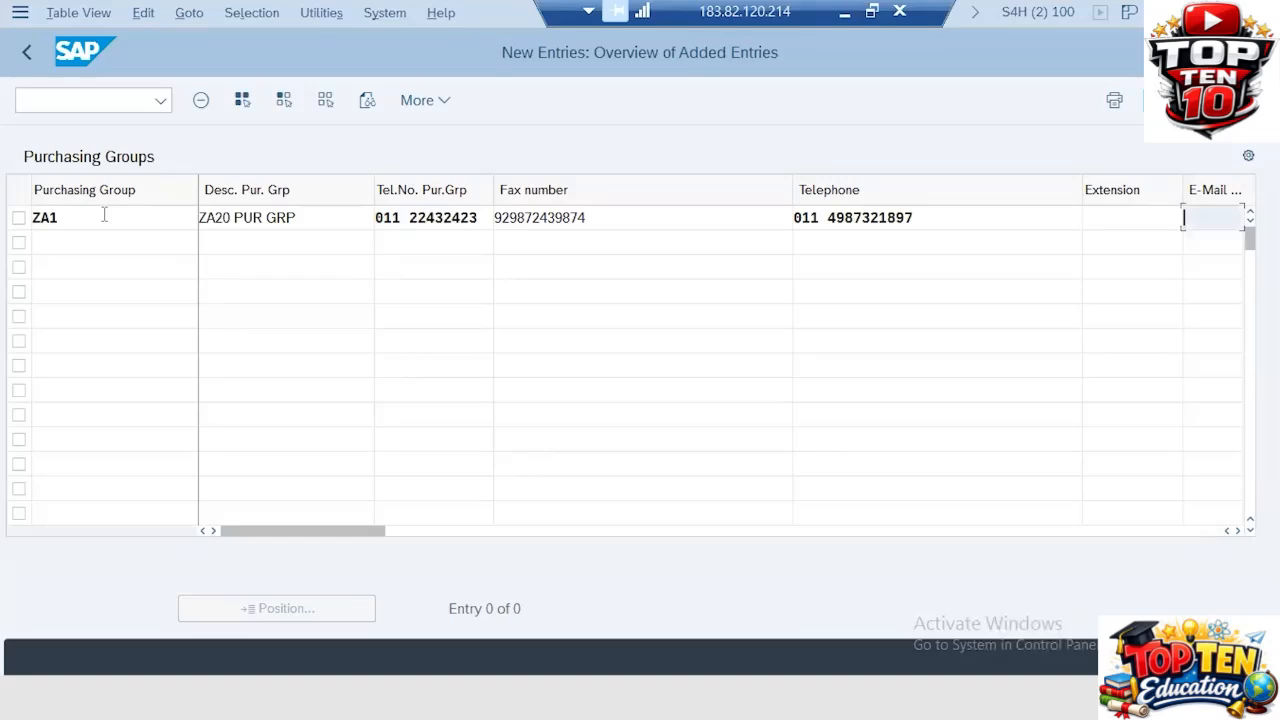
# Step: Fill in the purchasing group's e-mail address and save the entry under the customizing request
pyautogui.click(1184, 657)
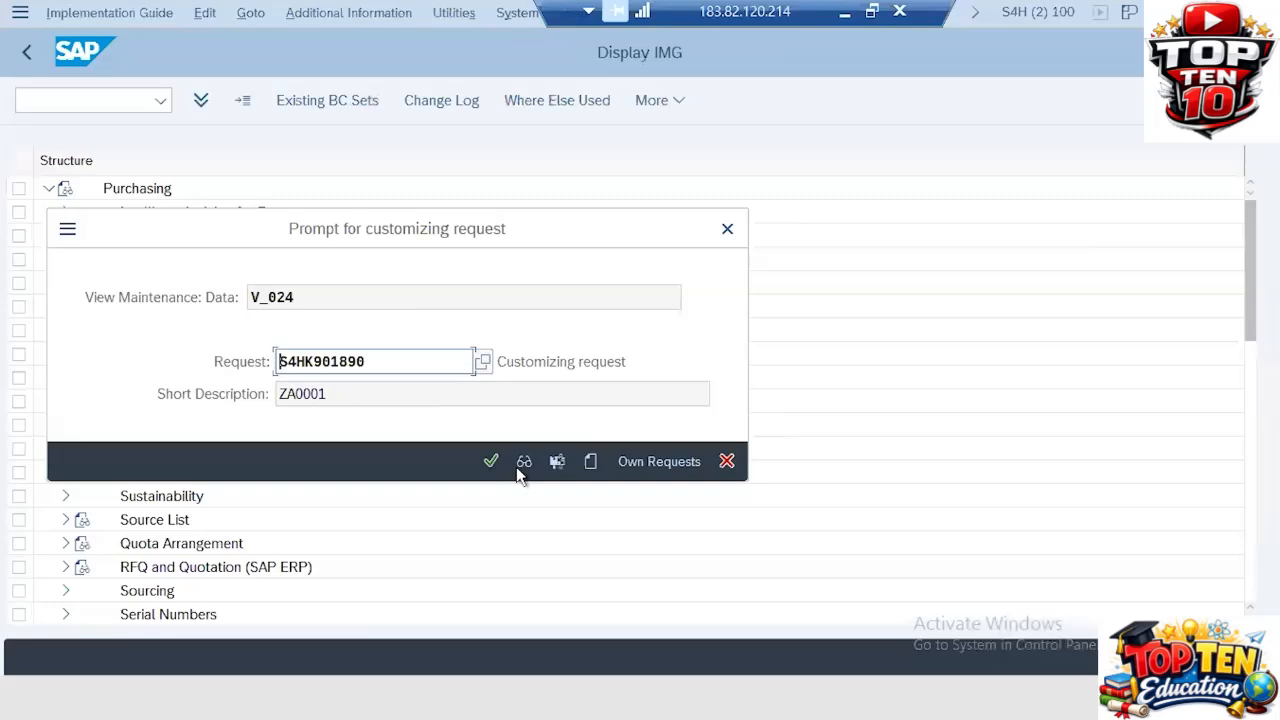
pyautogui.click(490, 461)
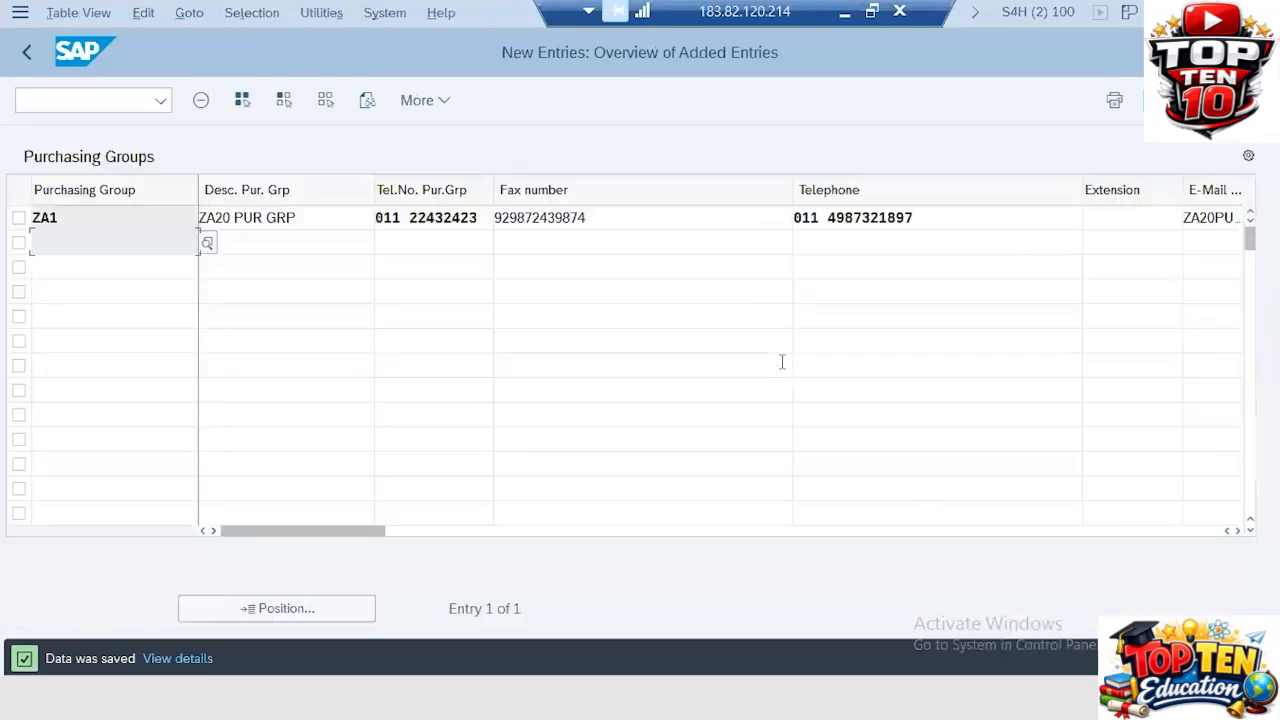
# Step: Back in the purchase order, replace the purchasing group with ZA1 from the search results
pyautogui.hotkey('alt', 'Tab')
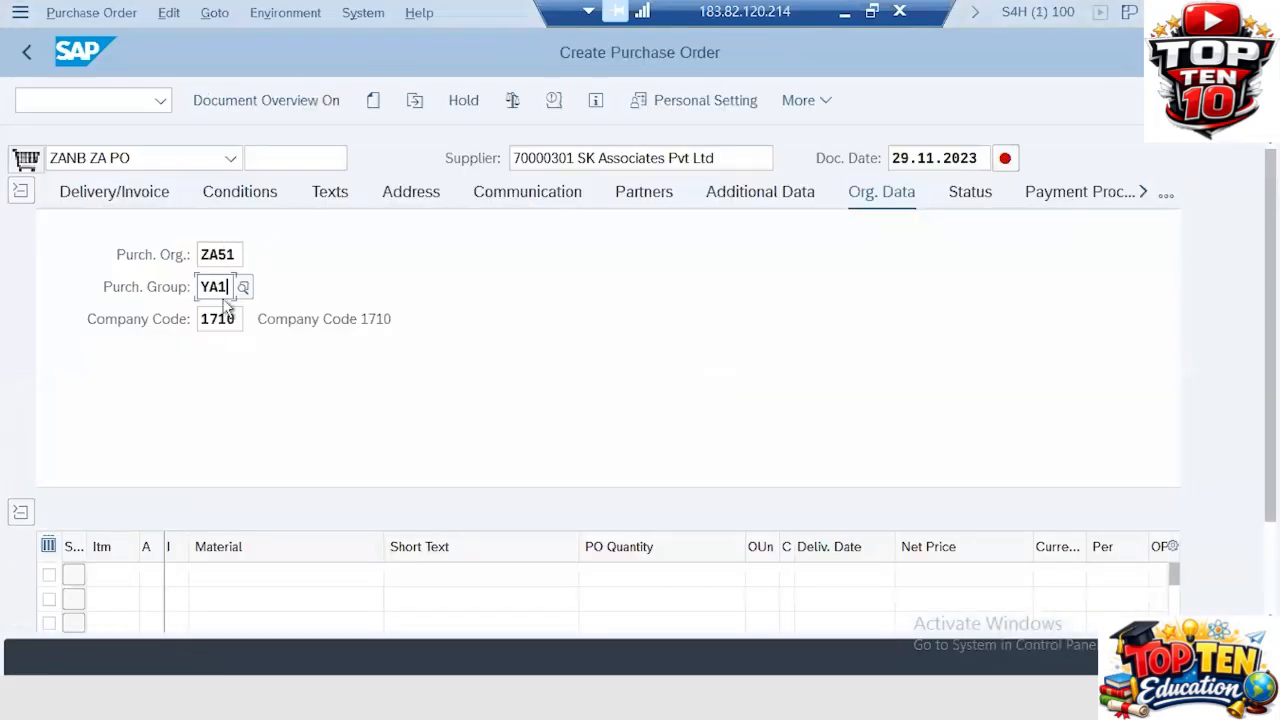
pyautogui.moveTo(229, 287); pyautogui.dragTo(10, 258)
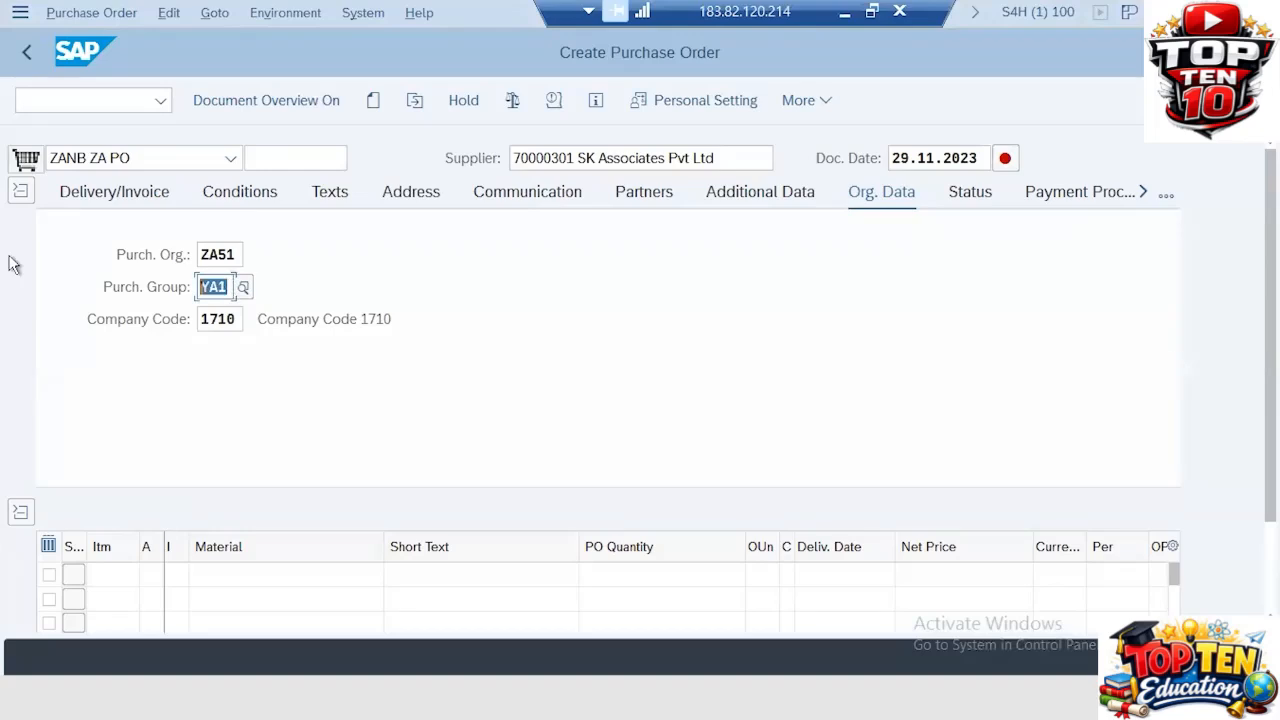
pyautogui.press('BackSpace')
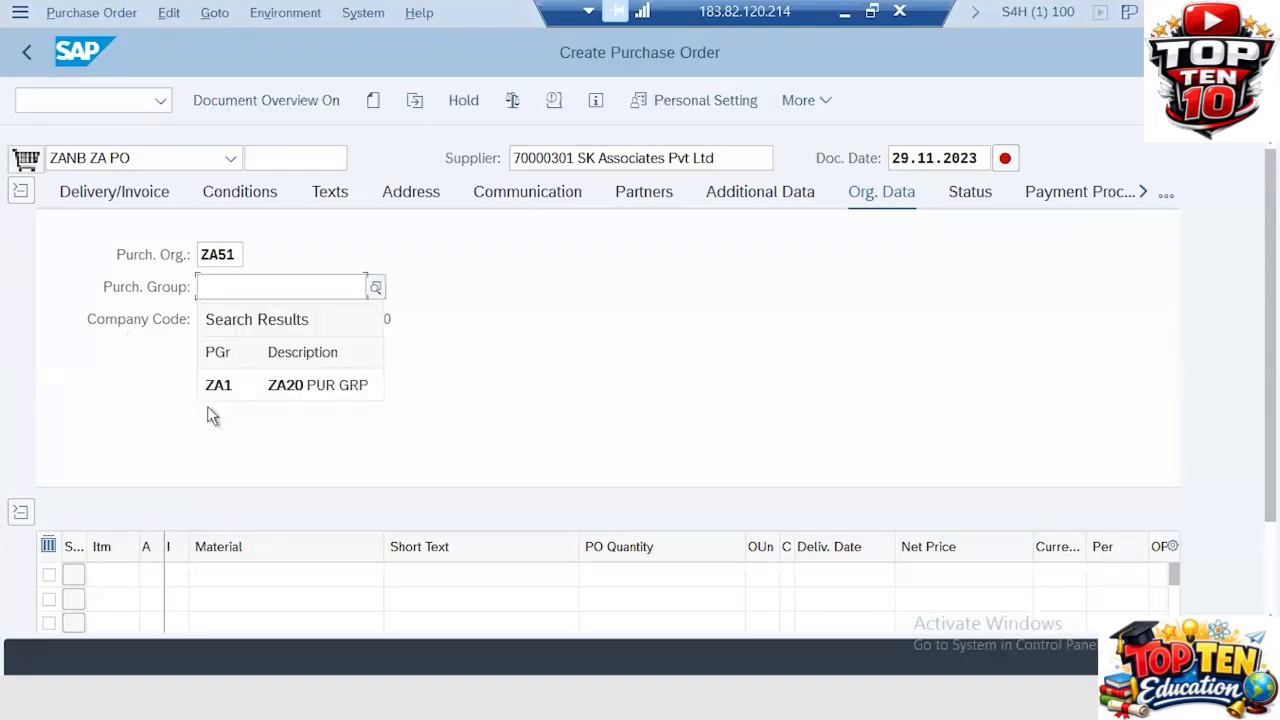
pyautogui.click(250, 388)
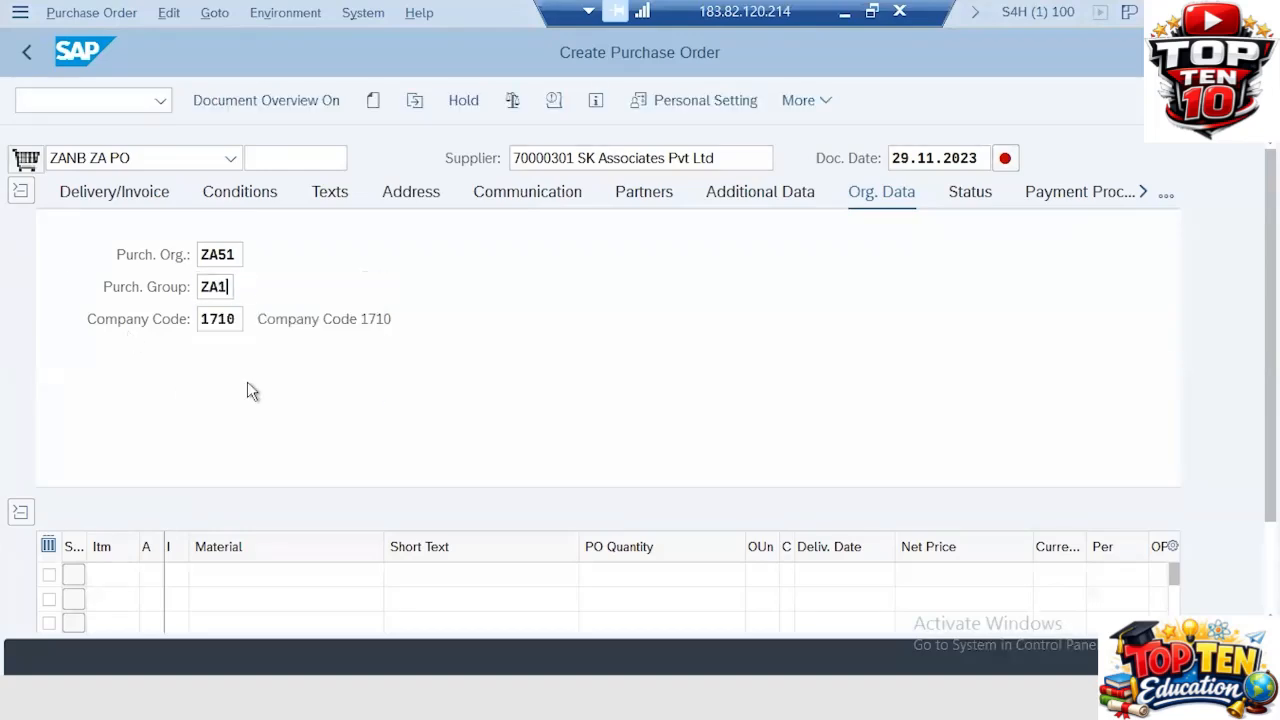
# Step: Set the purchase order's company code to ZA20 and confirm the organizational data
pyautogui.click(237, 318)
pyautogui.press('BackSpace')
pyautogui.press('BackSpace')
pyautogui.press('BackSpace')
pyautogui.press('BackSpace')
pyautogui.write('Z')
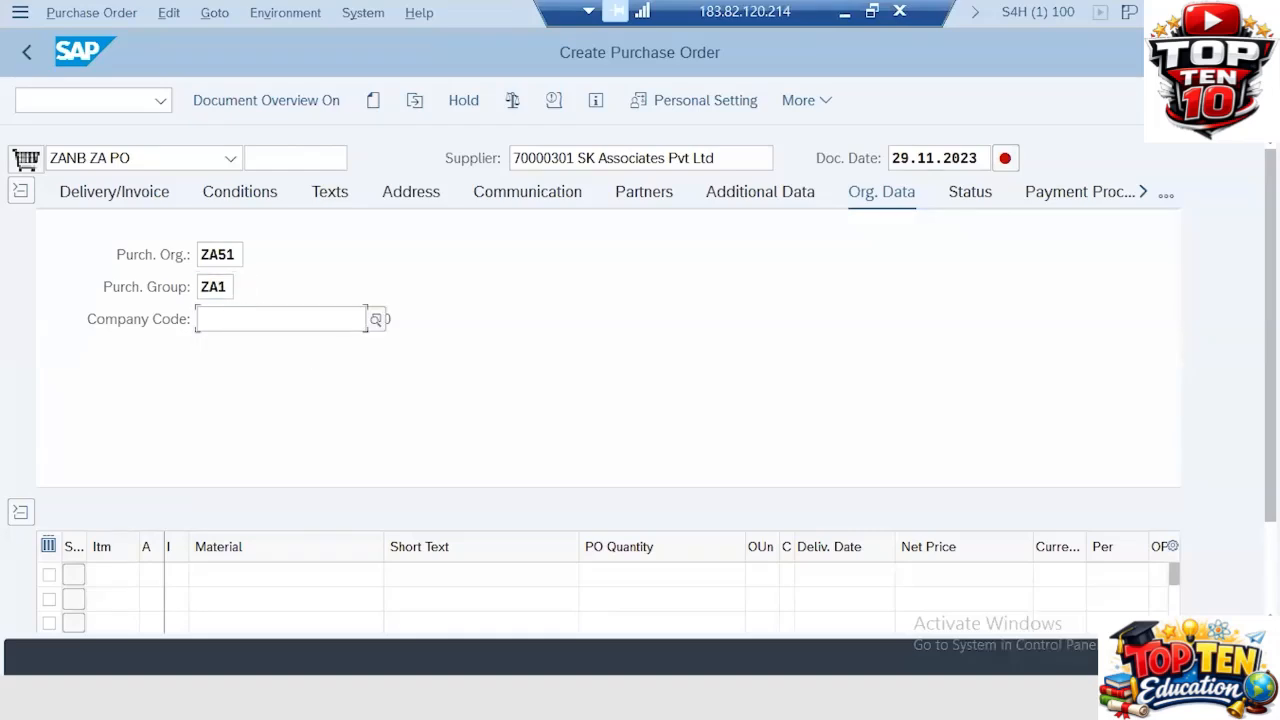
pyautogui.write('ZA20')
pyautogui.press('Return')
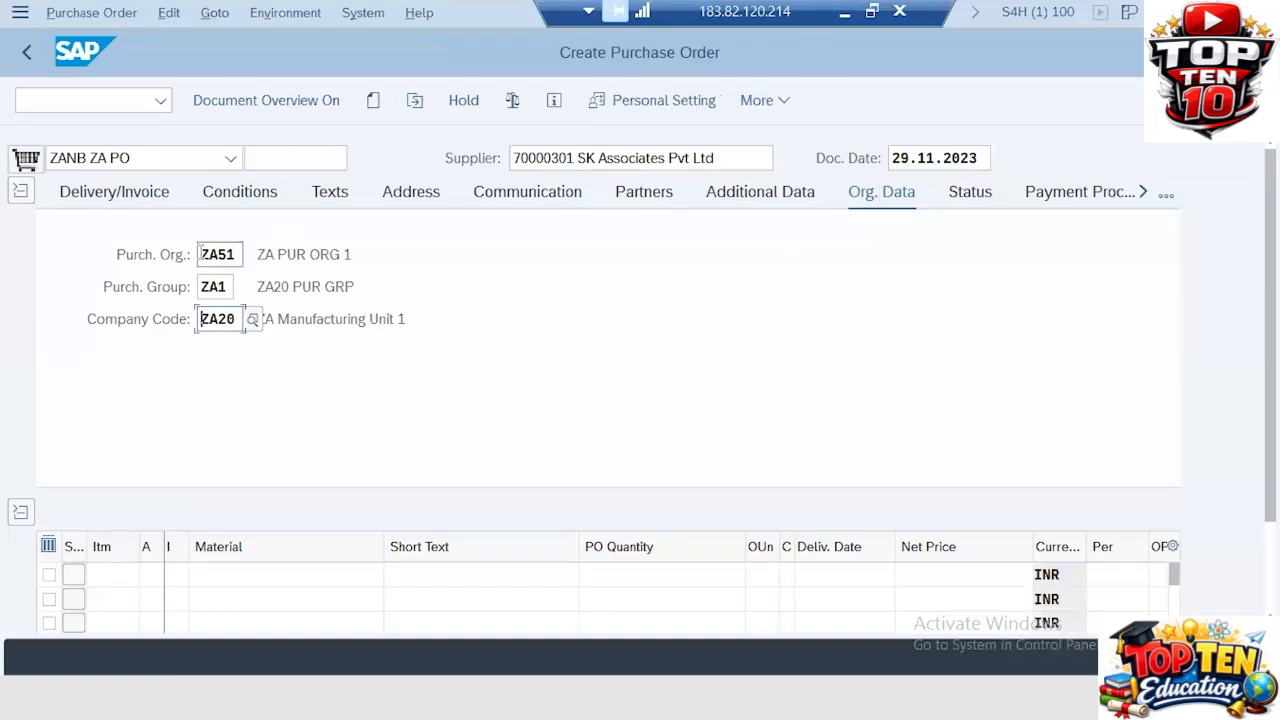
# Step: Select payment terms 0001 Payable immediately Due net for the purchase order header
pyautogui.click(102, 197)
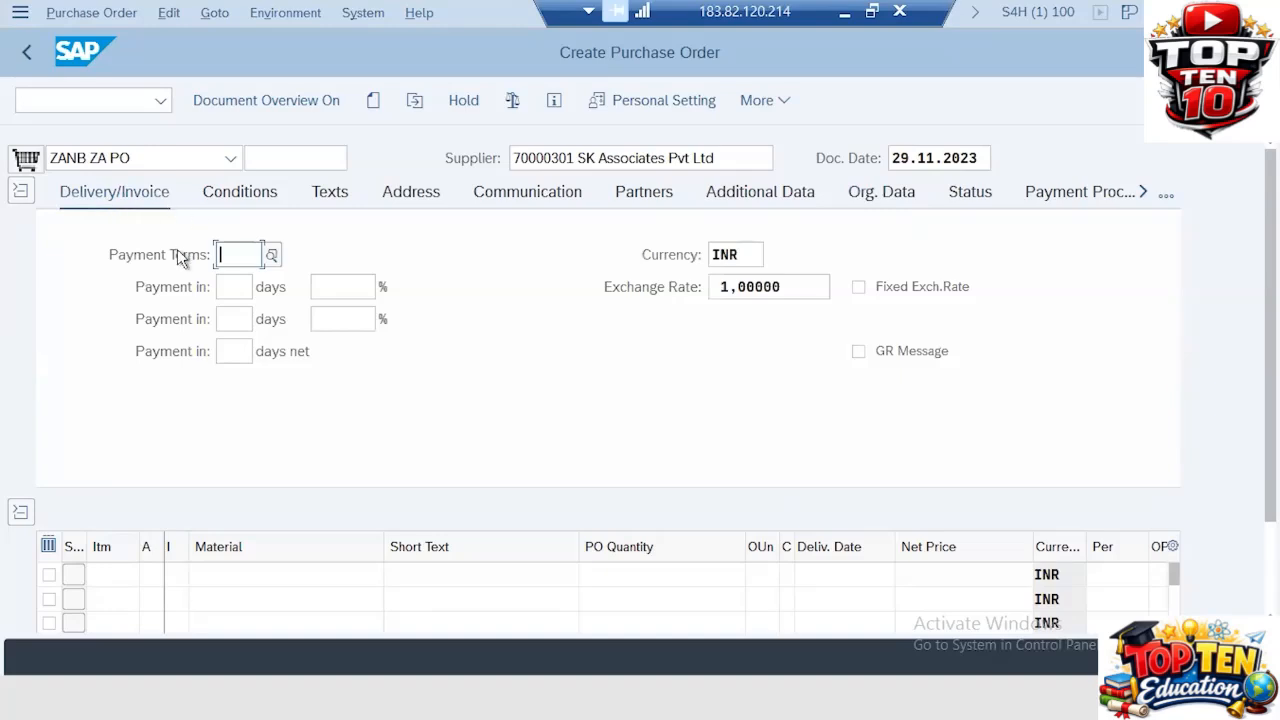
pyautogui.click(274, 255)
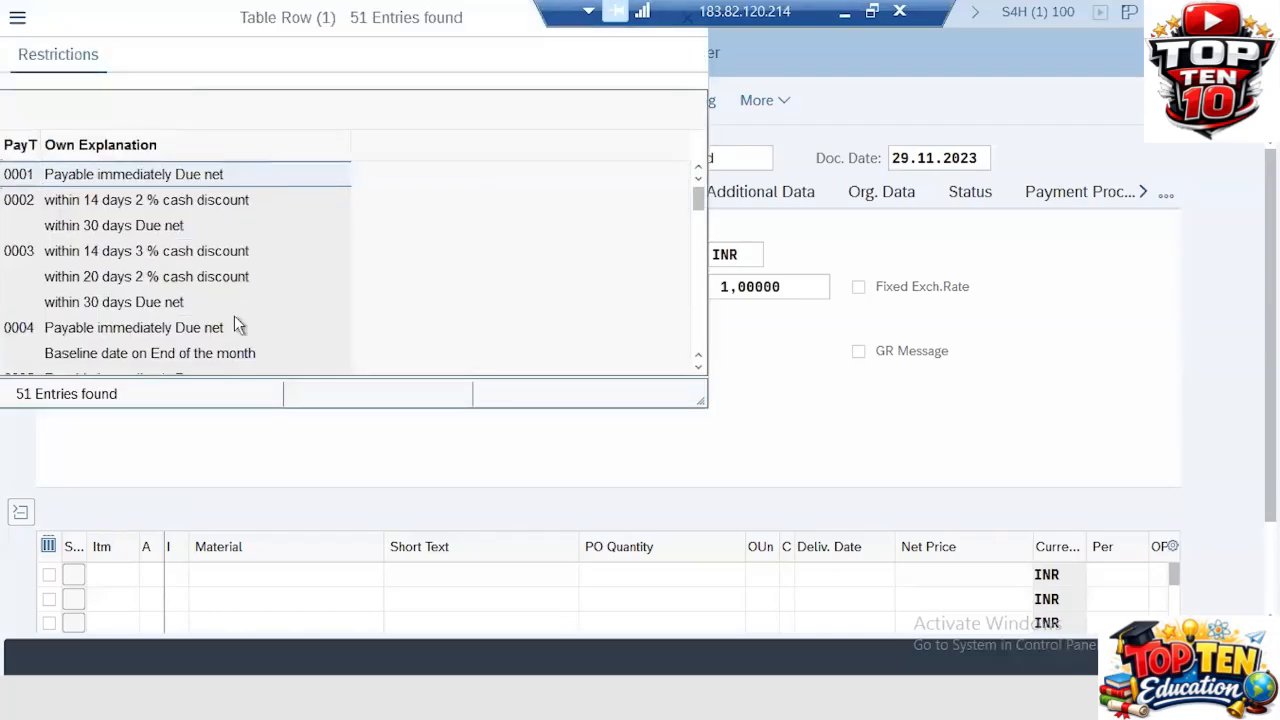
pyautogui.scroll(-5, 92, 250)
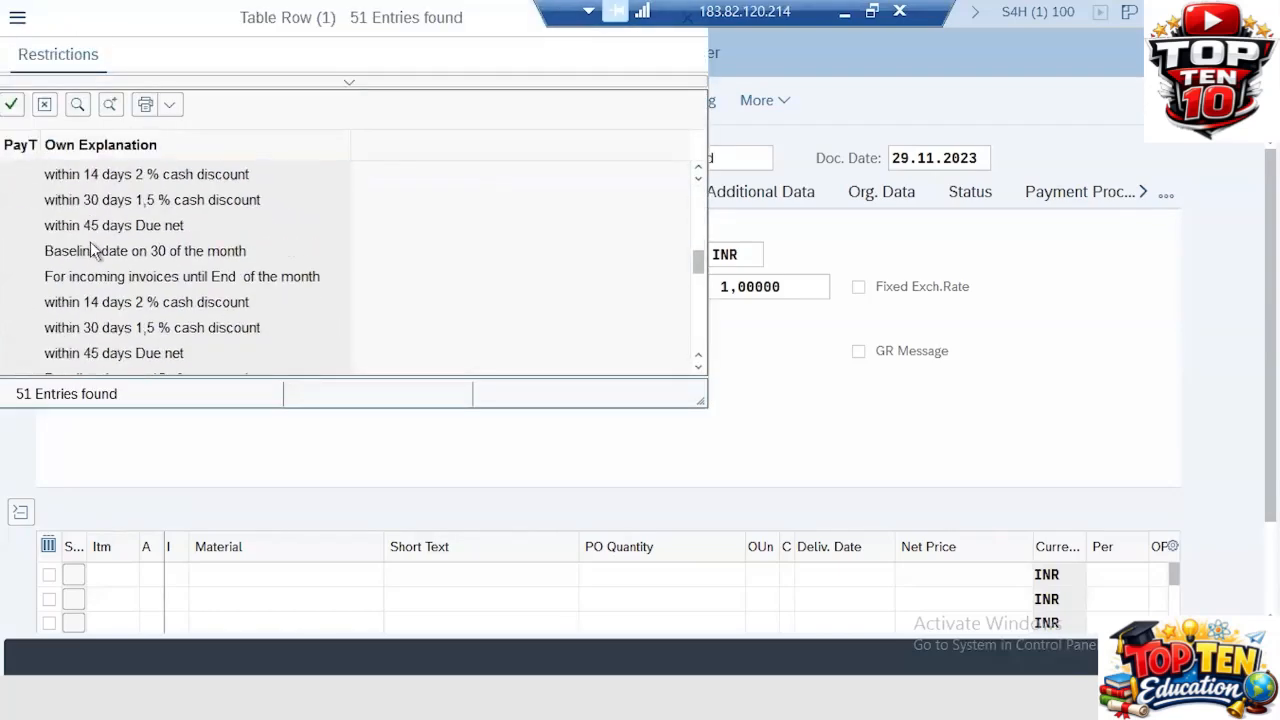
pyautogui.scroll(6, 92, 250)
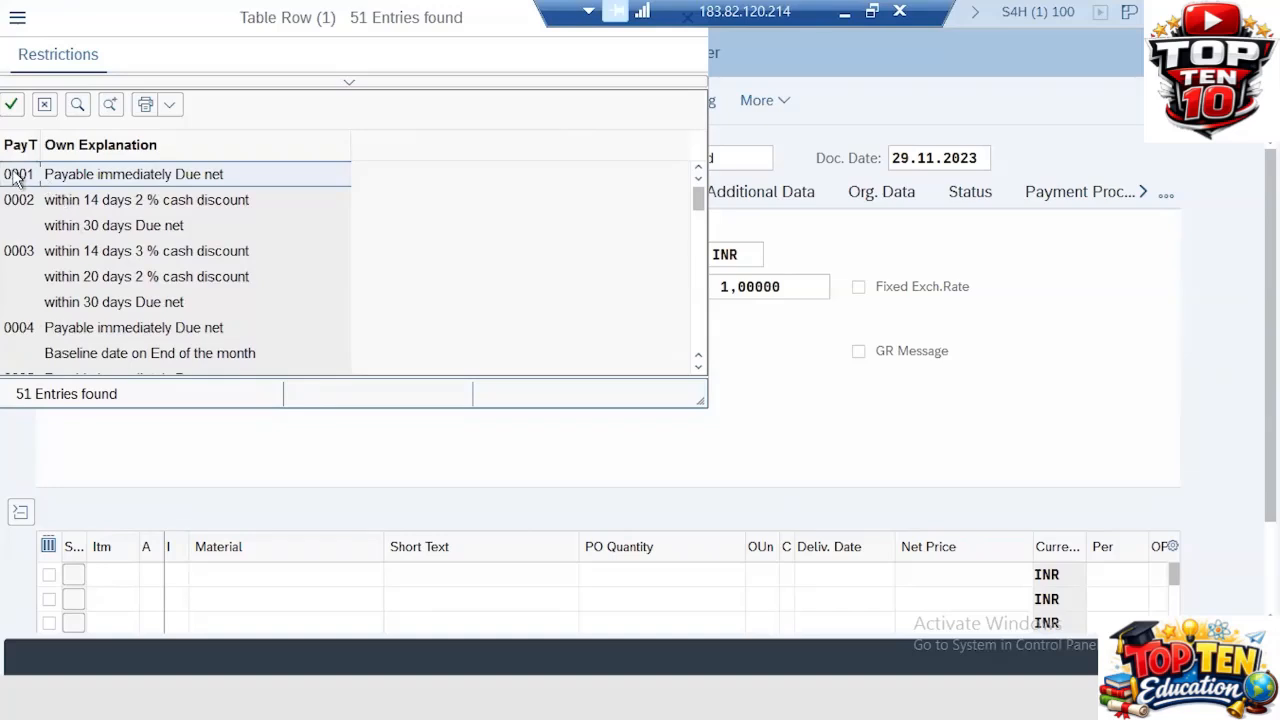
pyautogui.doubleClick(18, 175)
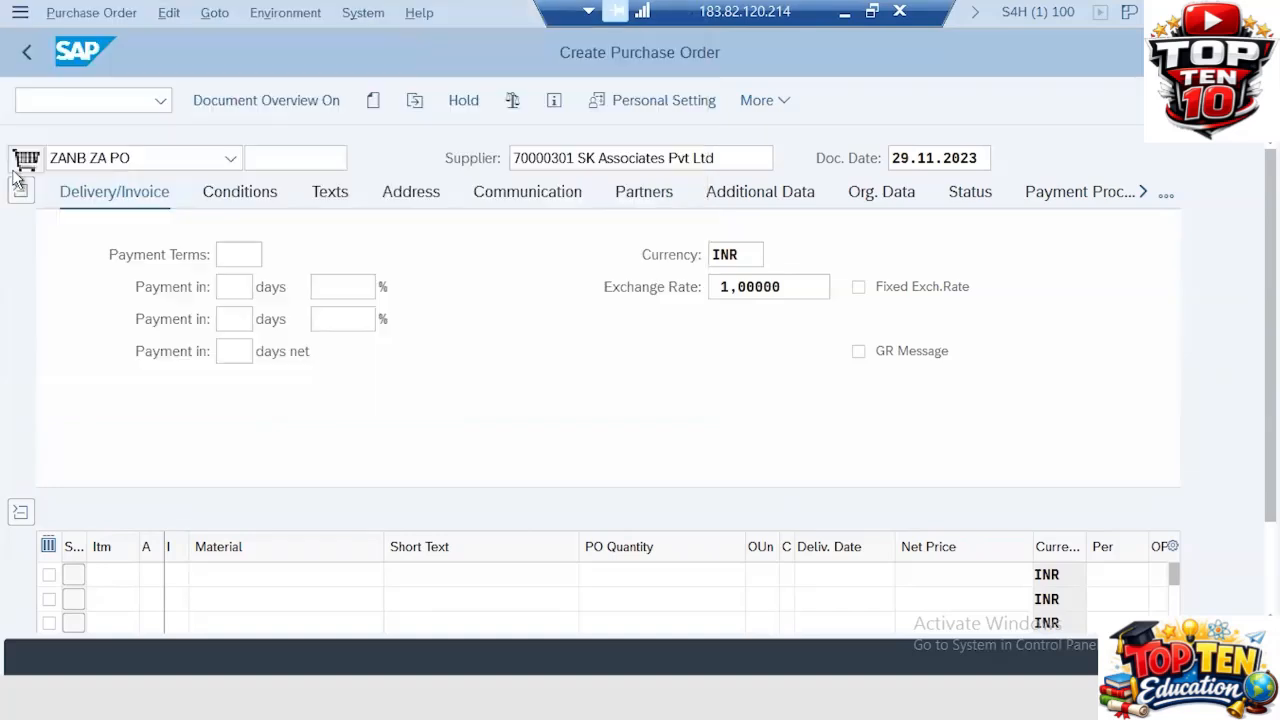
# Step: Enter the header text "Please supply these goods as soon as possible."
pyautogui.click(242, 195)
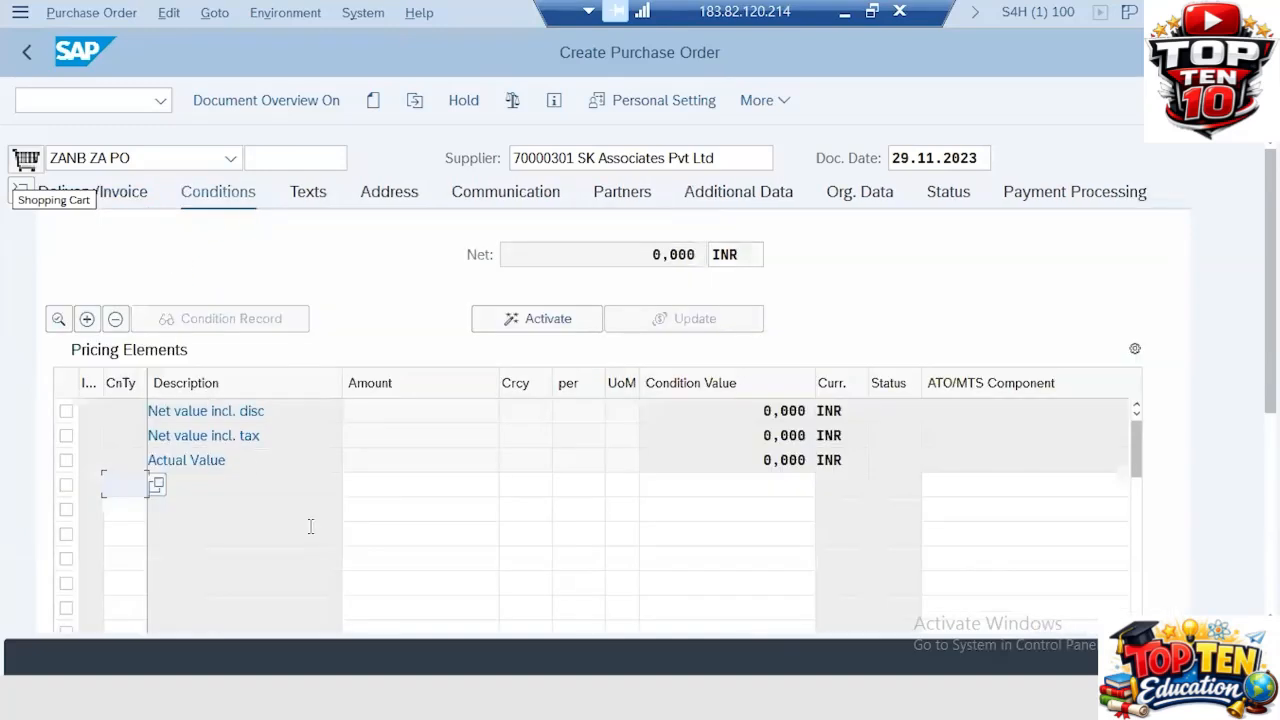
pyautogui.click(300, 195)
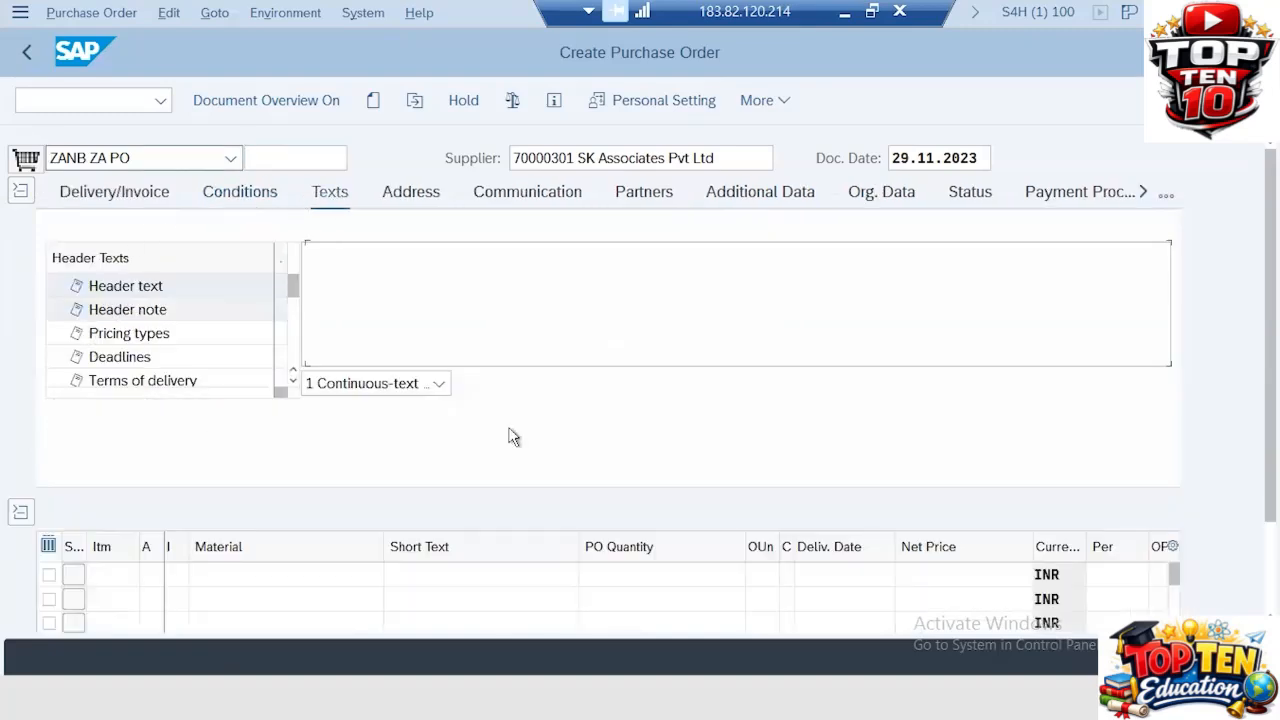
pyautogui.click(320, 254)
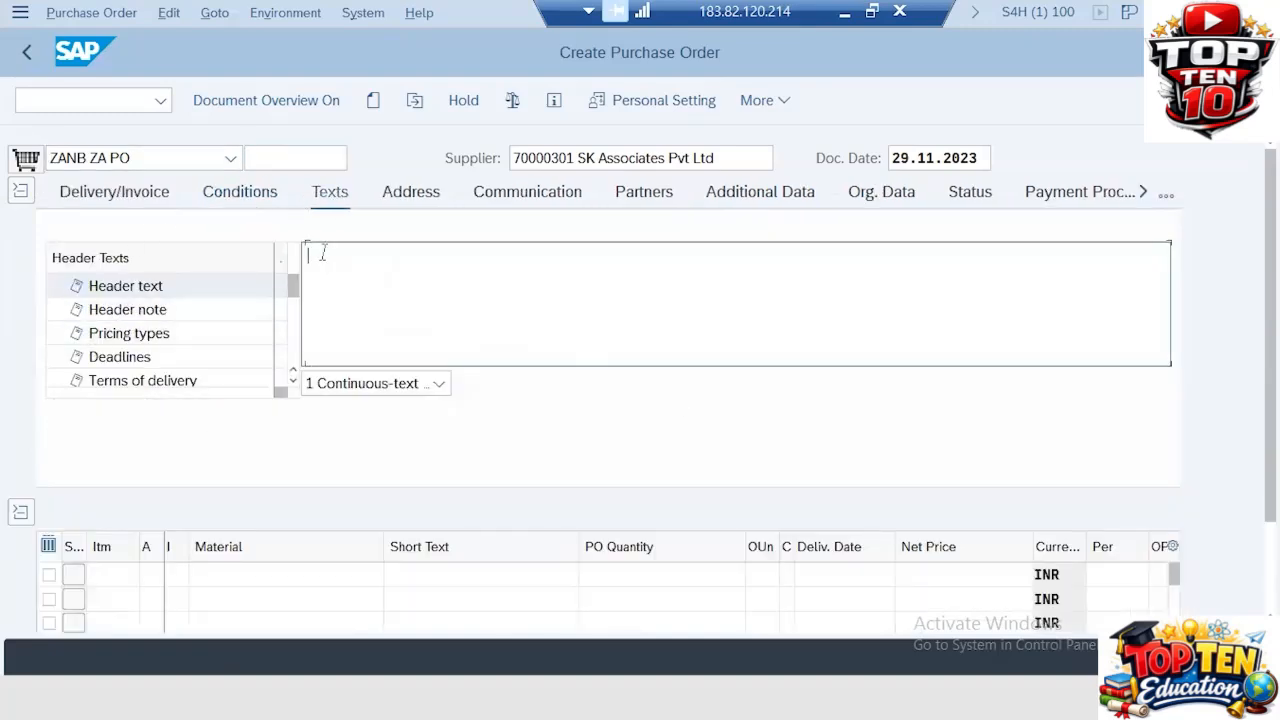
pyautogui.write('p')
pyautogui.press('BackSpace')
pyautogui.write('Please supply these g')
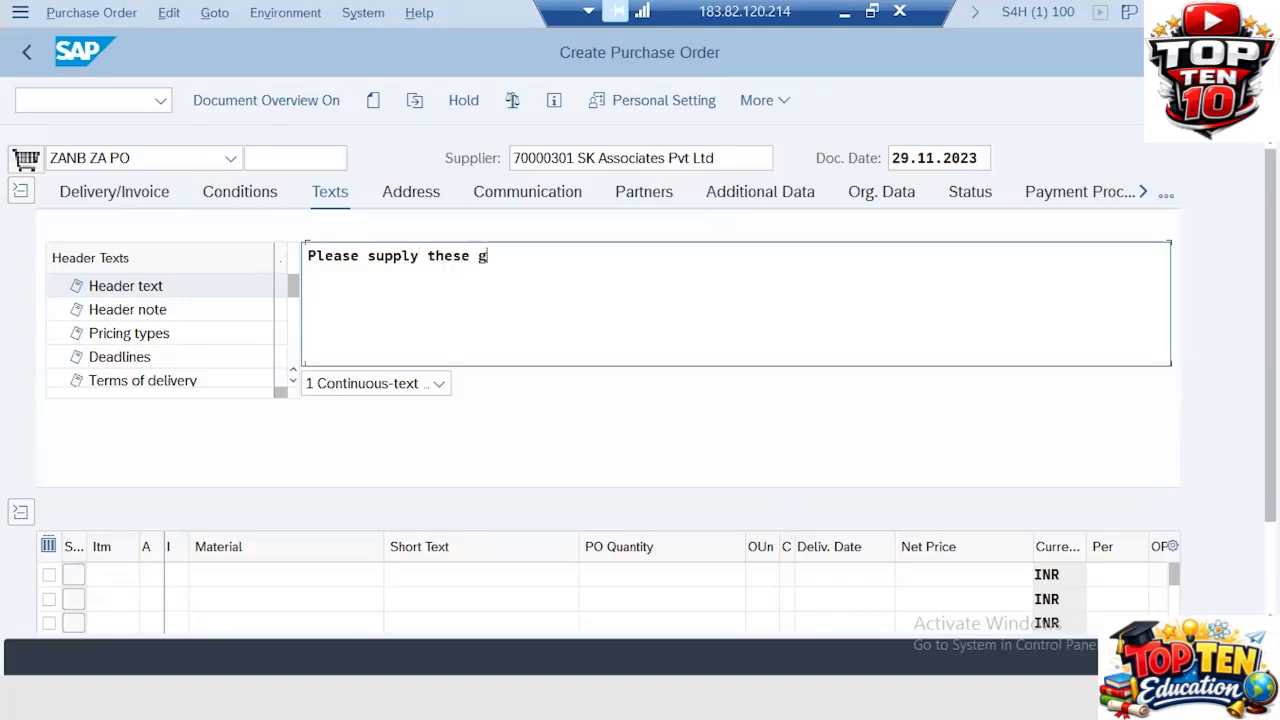
pyautogui.write('oods as so')
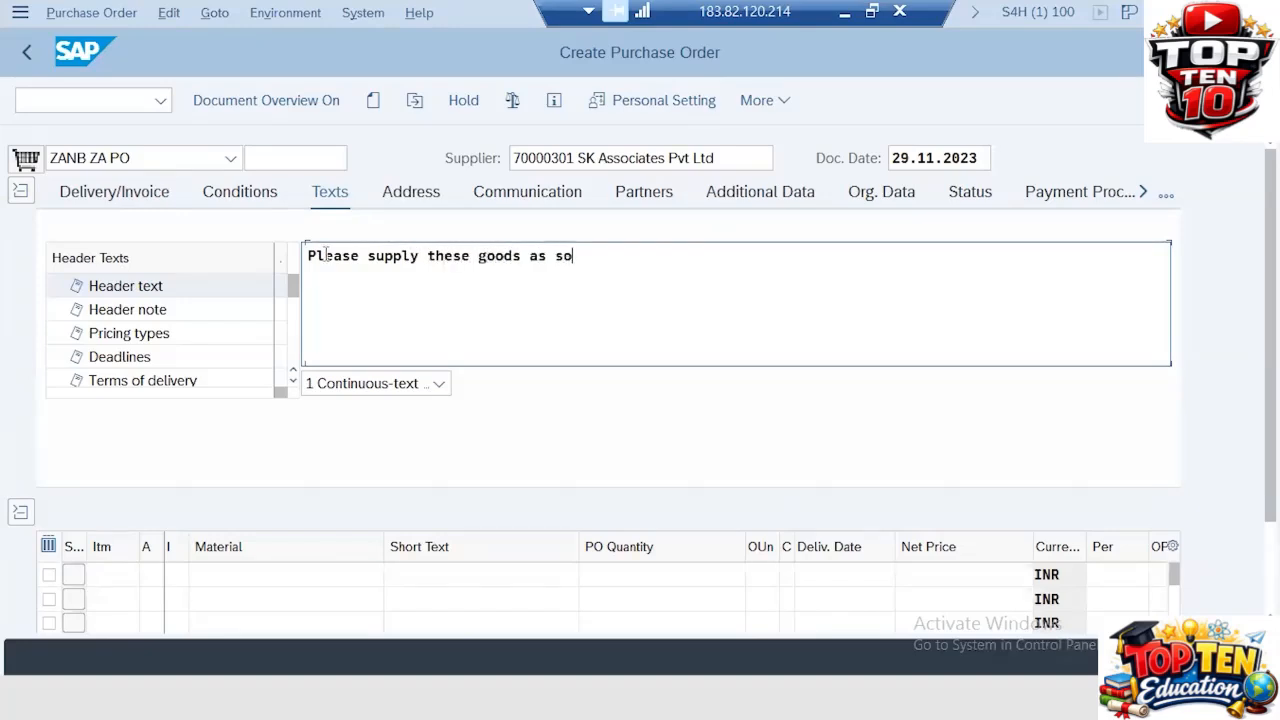
pyautogui.write('on as possible.')
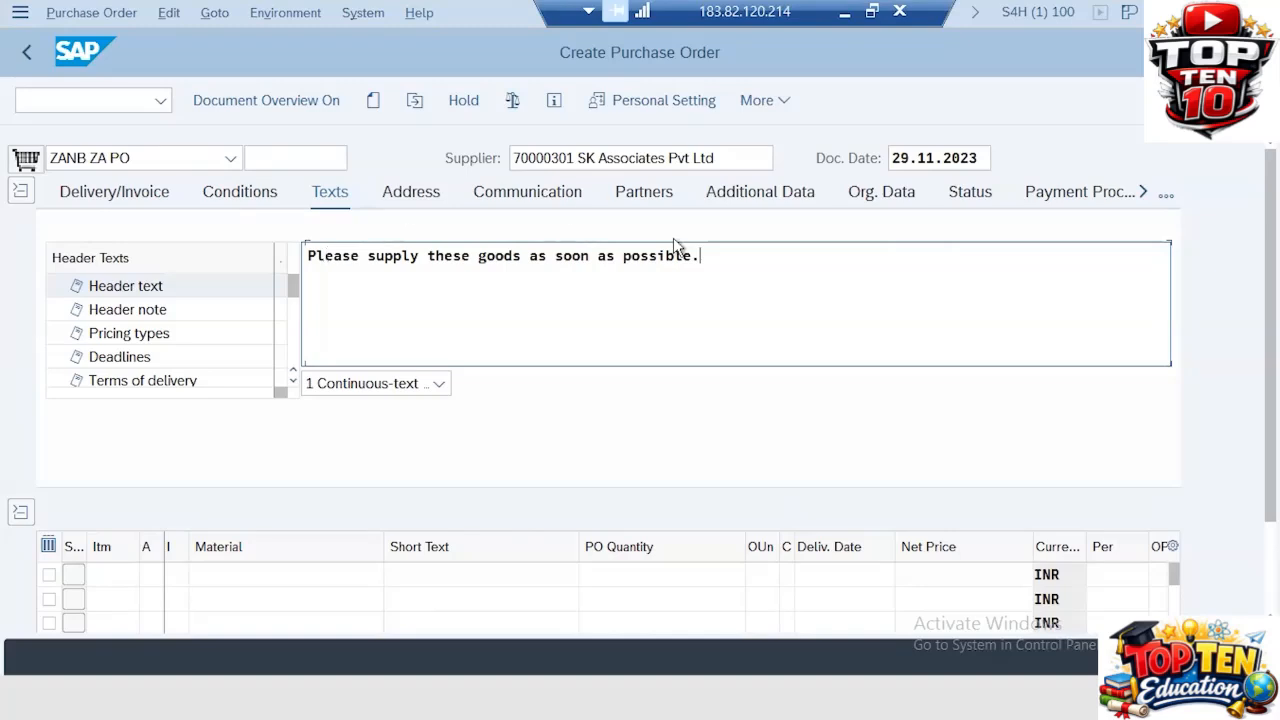
# Step: Fill in the header communication data with salesperson SALESPERSON_1 and a stored telephone number
pyautogui.click(405, 200)
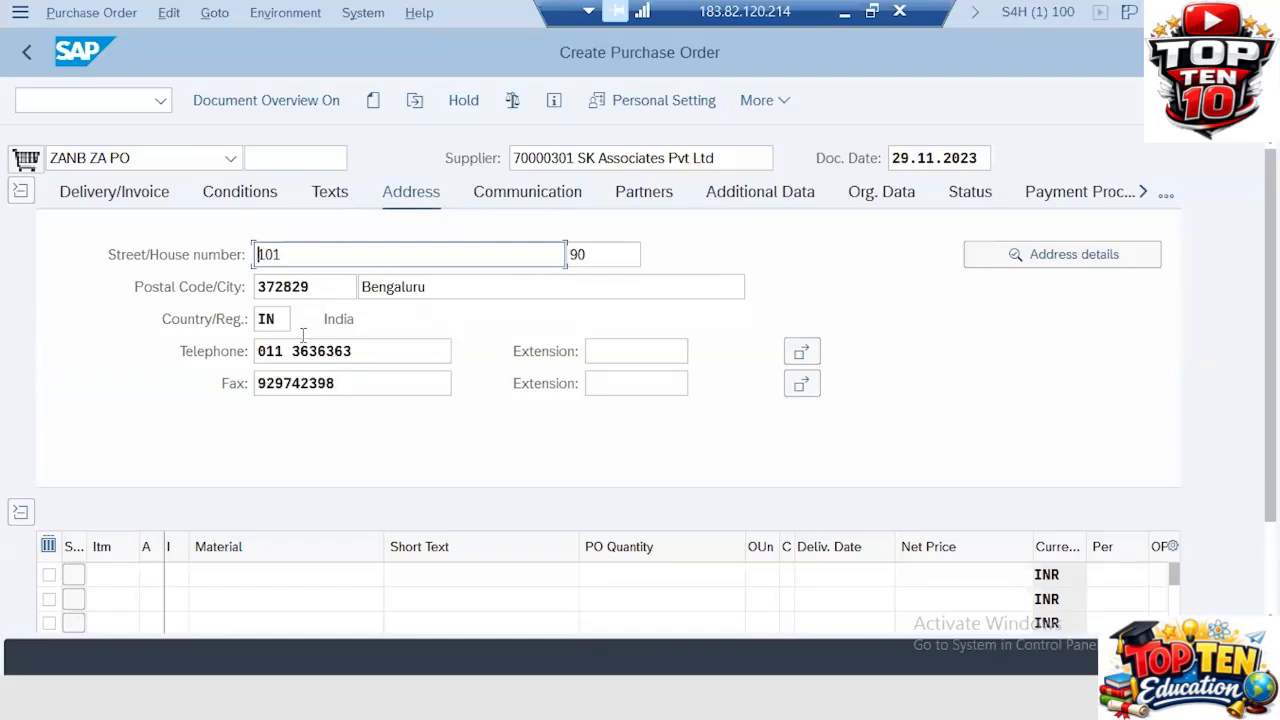
pyautogui.click(549, 195)
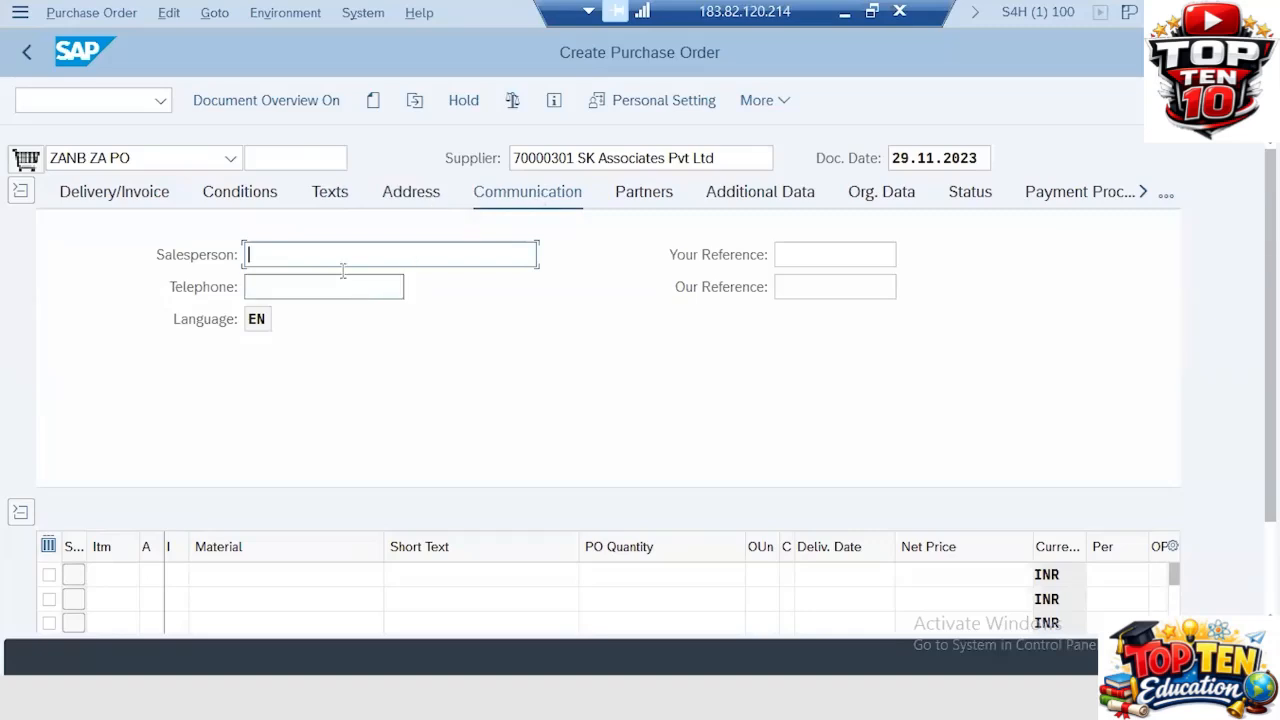
pyautogui.write('s')
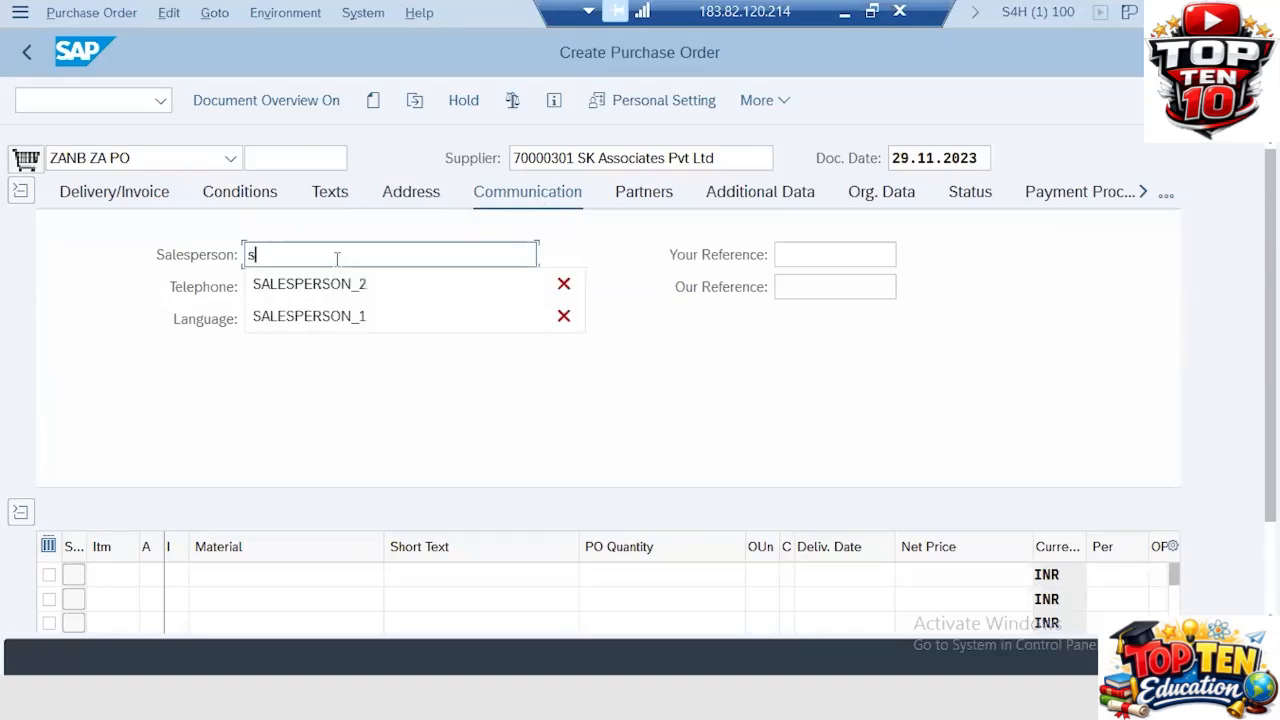
pyautogui.press('BackSpace')
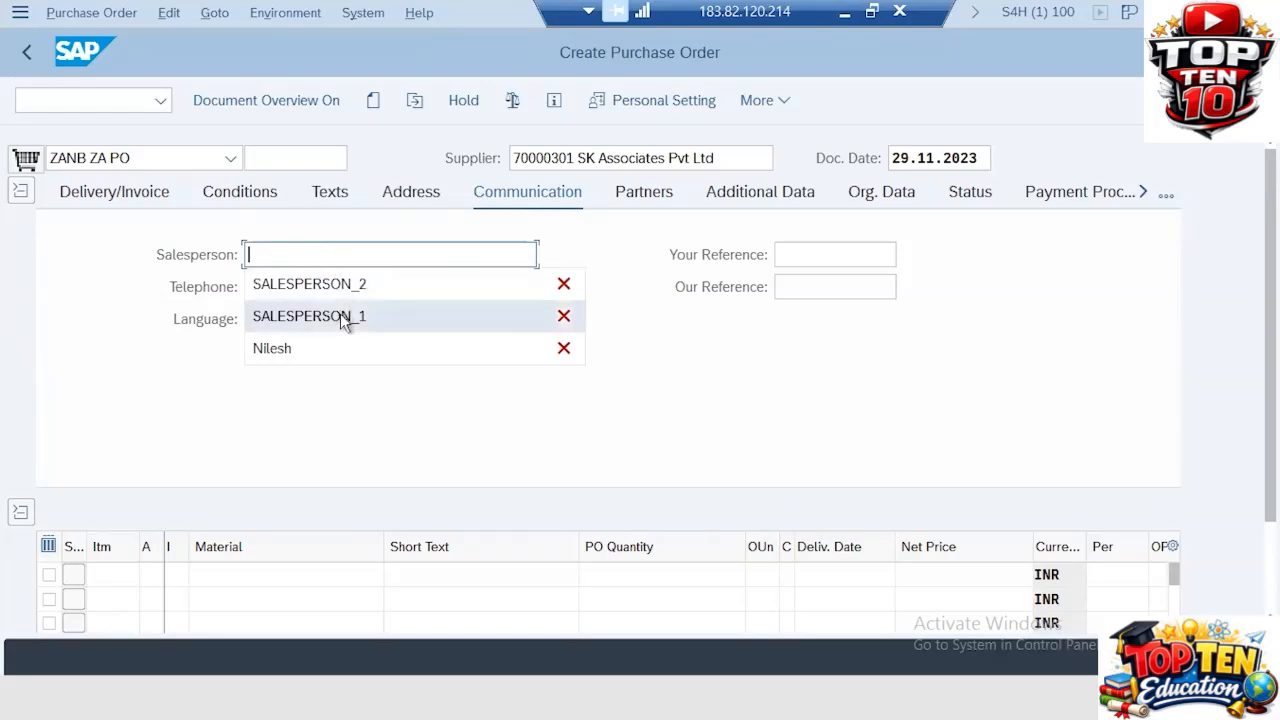
pyautogui.click(340, 313)
pyautogui.click(331, 289)
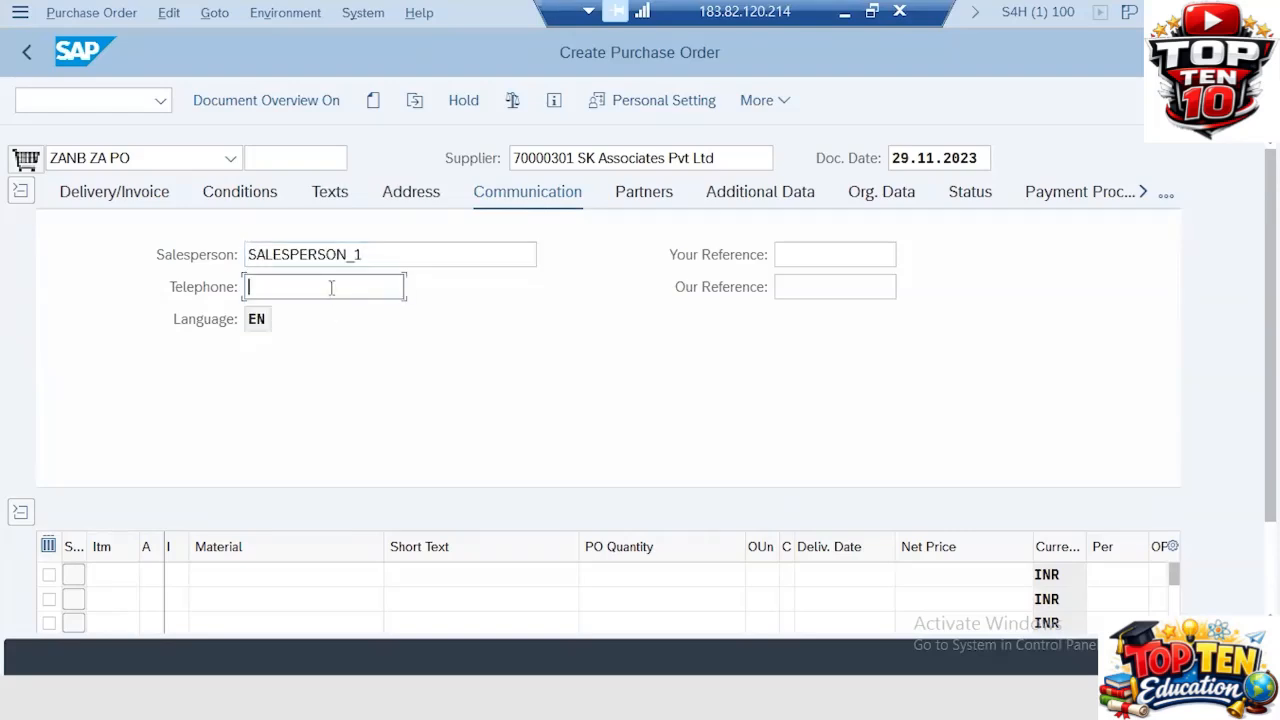
pyautogui.write('0')
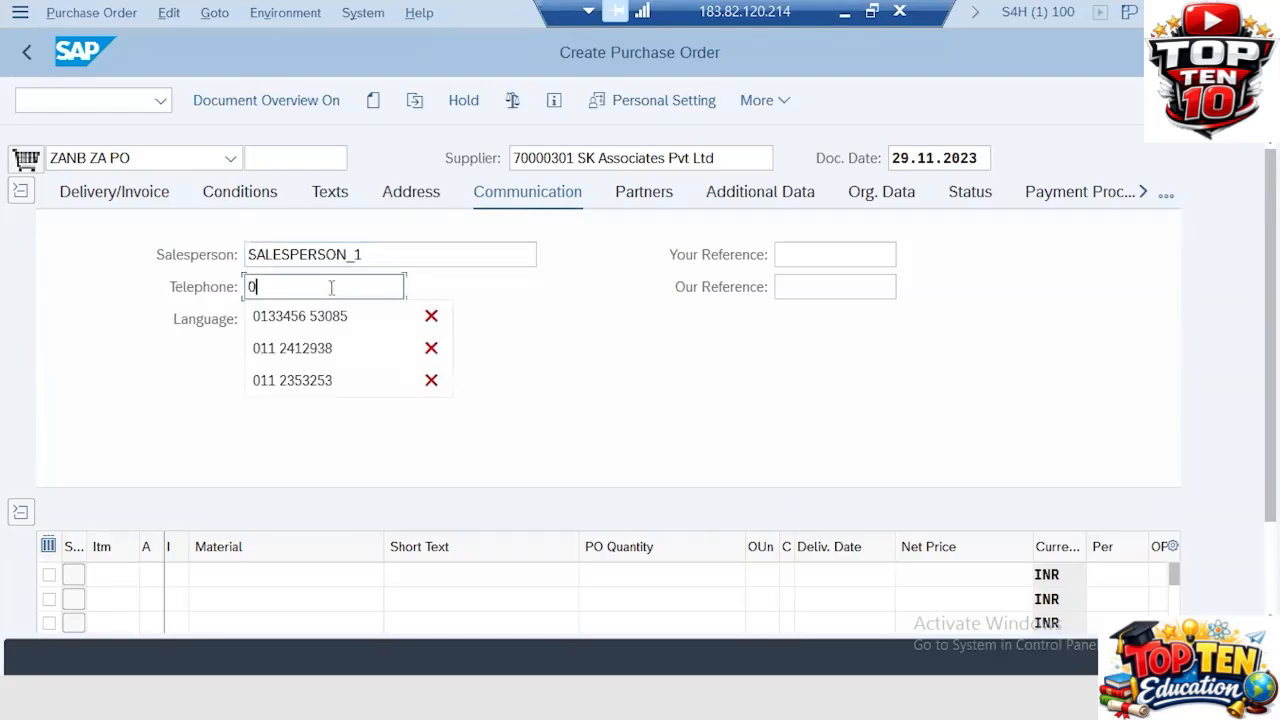
pyautogui.click(318, 348)
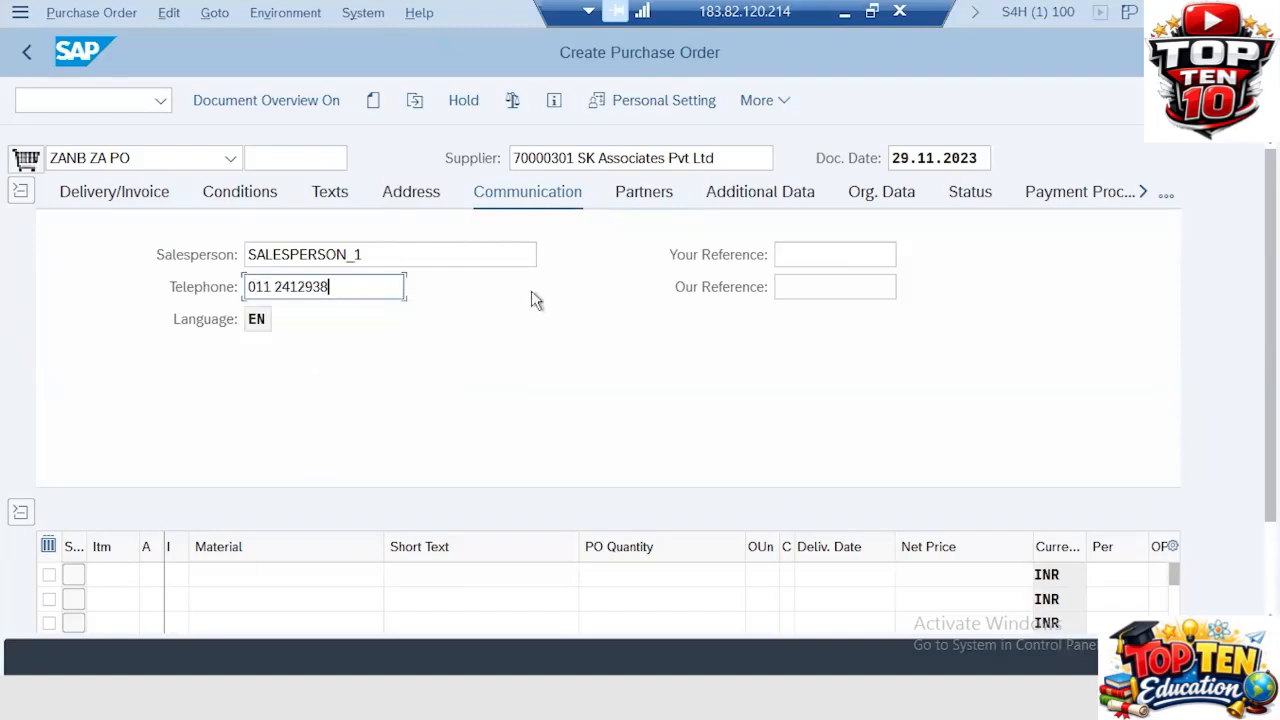
# Step: Review the Partners, Additional Data and Org. Data header tabs, then collapse the header
pyautogui.click(642, 192)
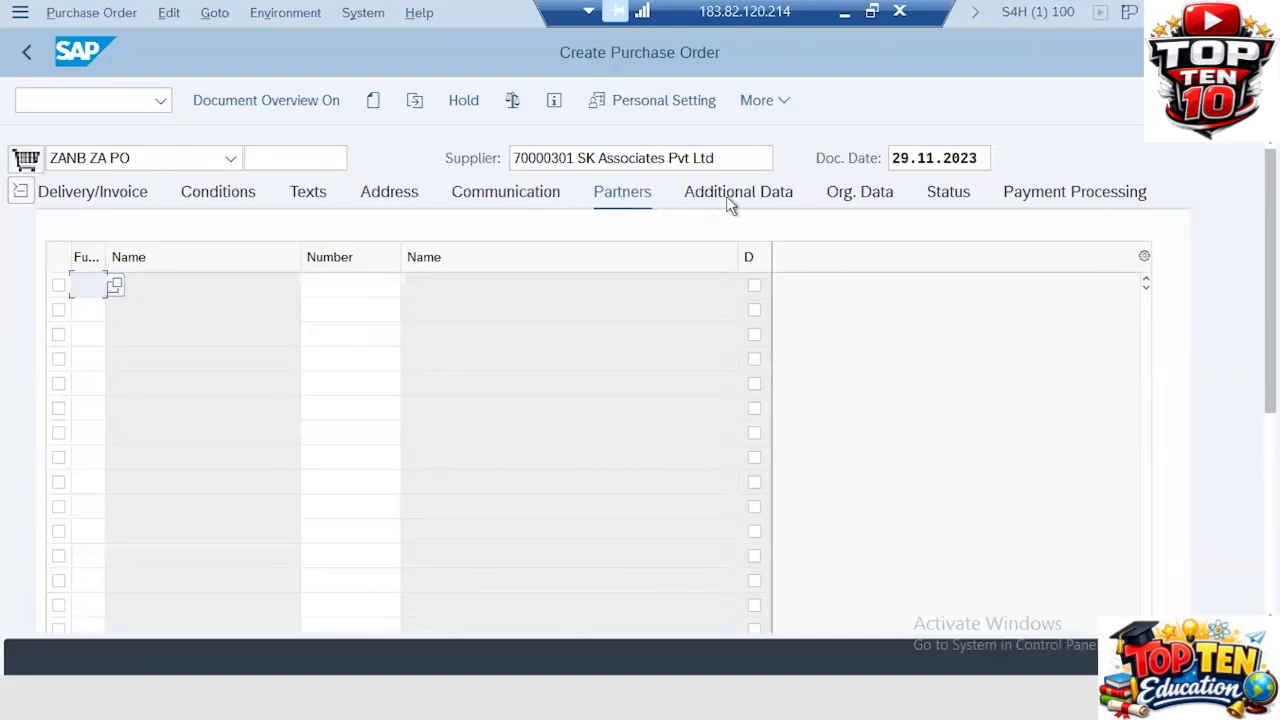
pyautogui.click(729, 198)
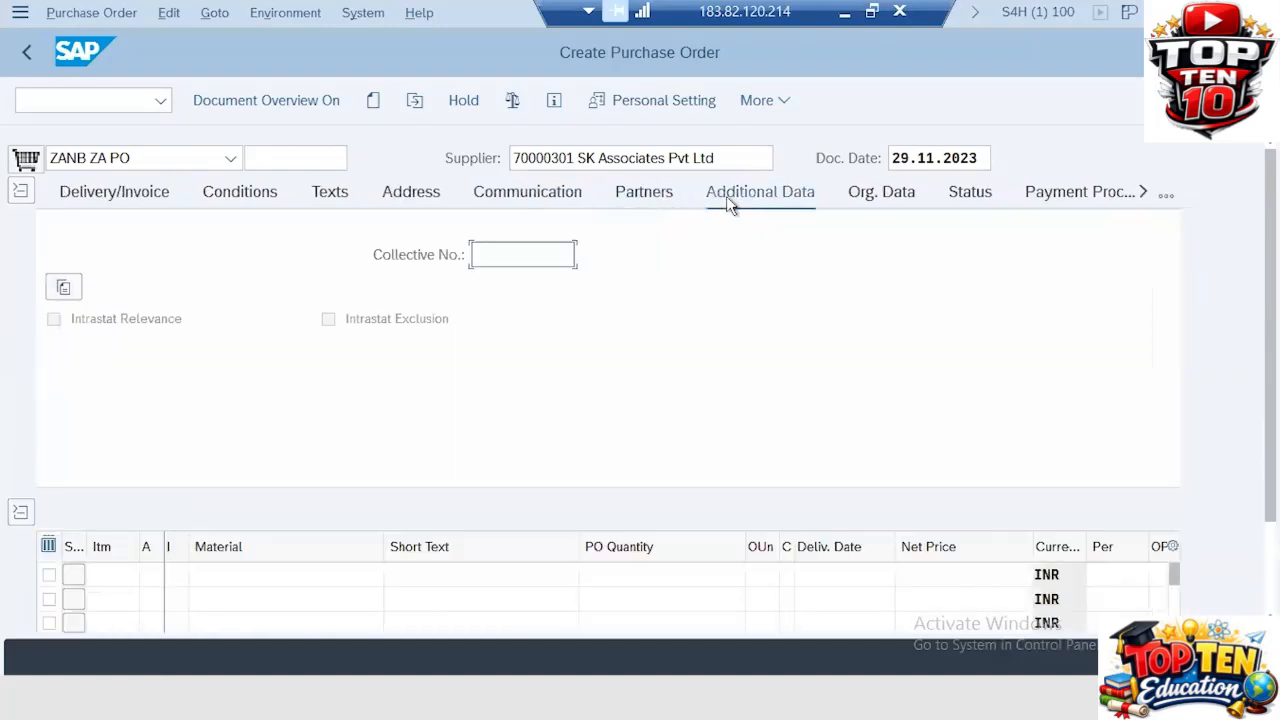
pyautogui.click(855, 196)
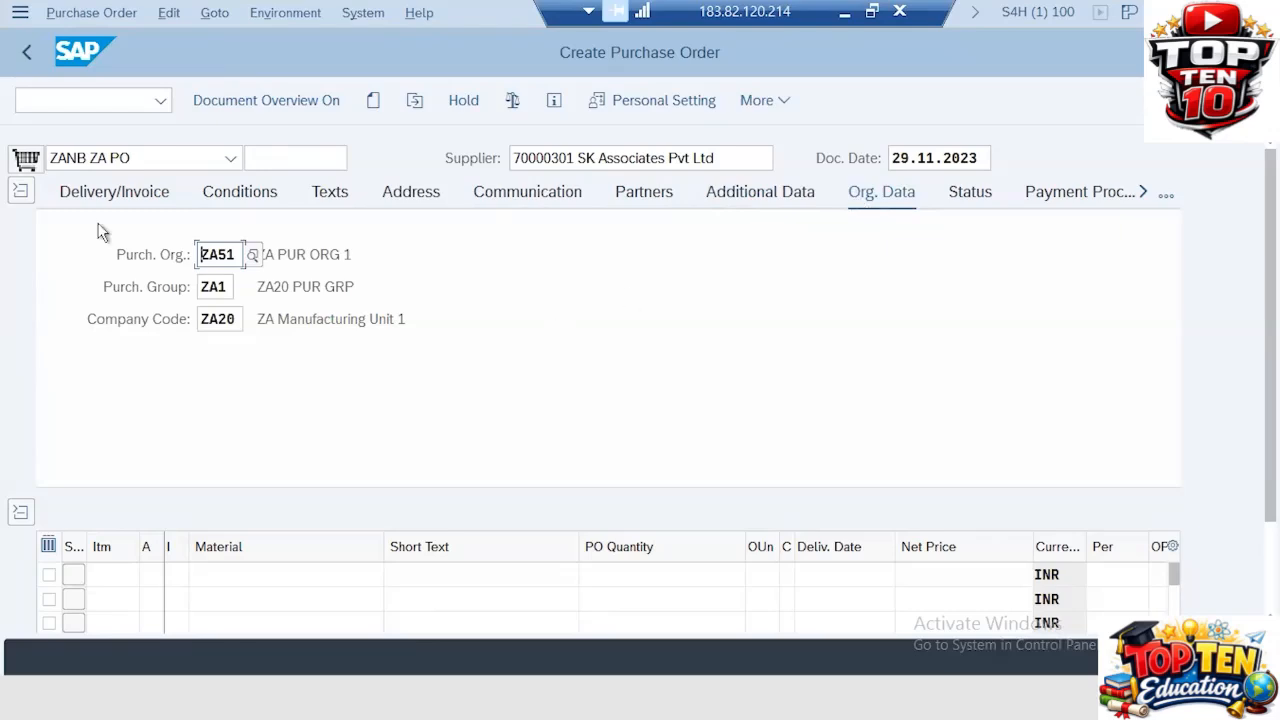
pyautogui.click(22, 198)
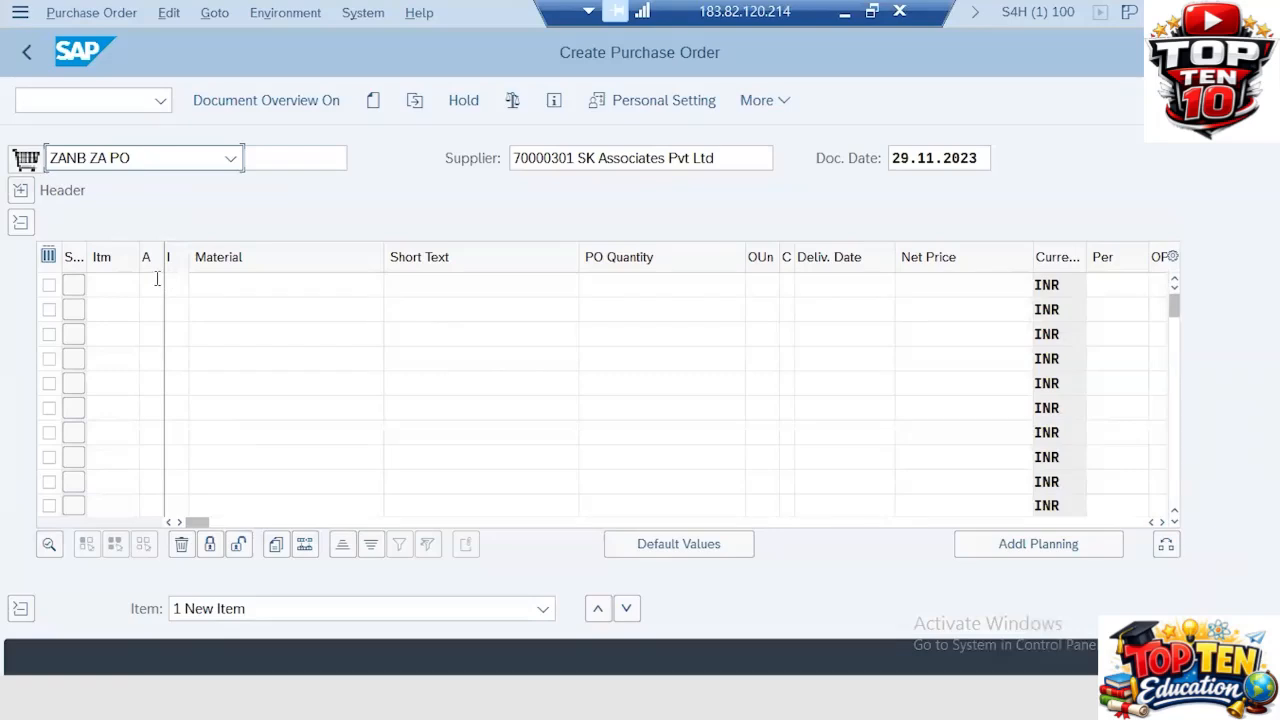
pyautogui.click(125, 281)
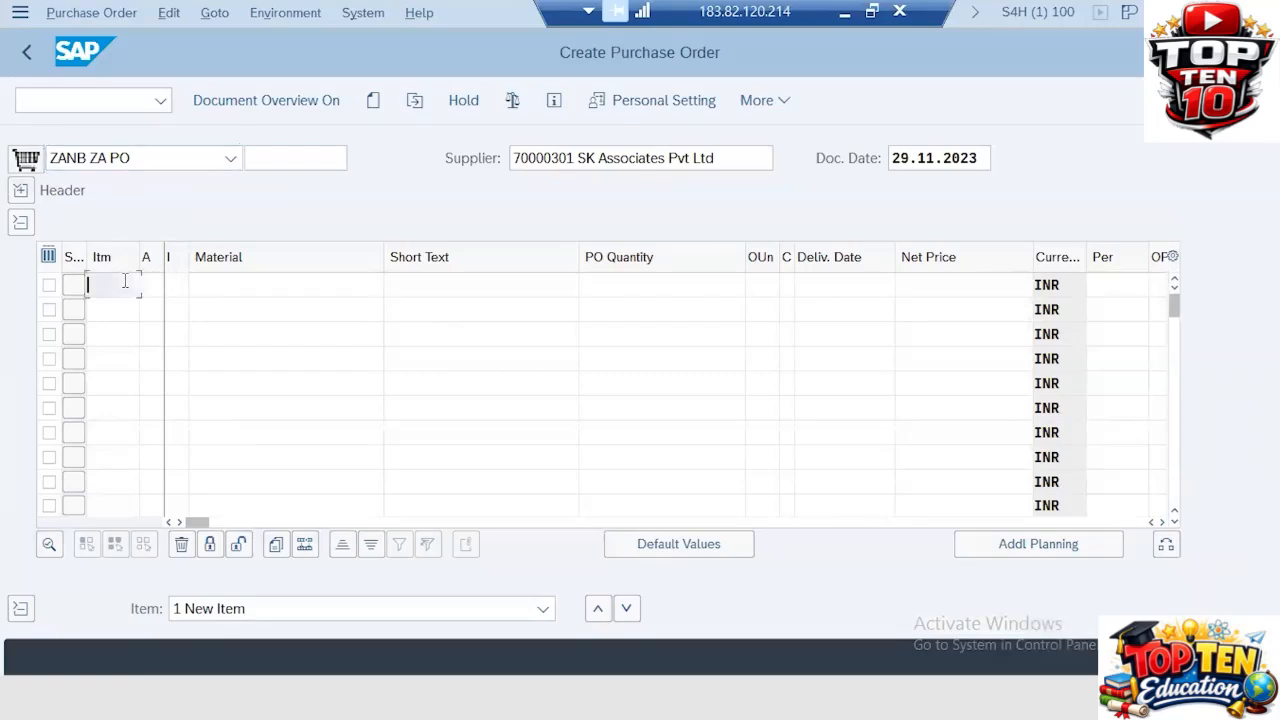
pyautogui.click(227, 283)
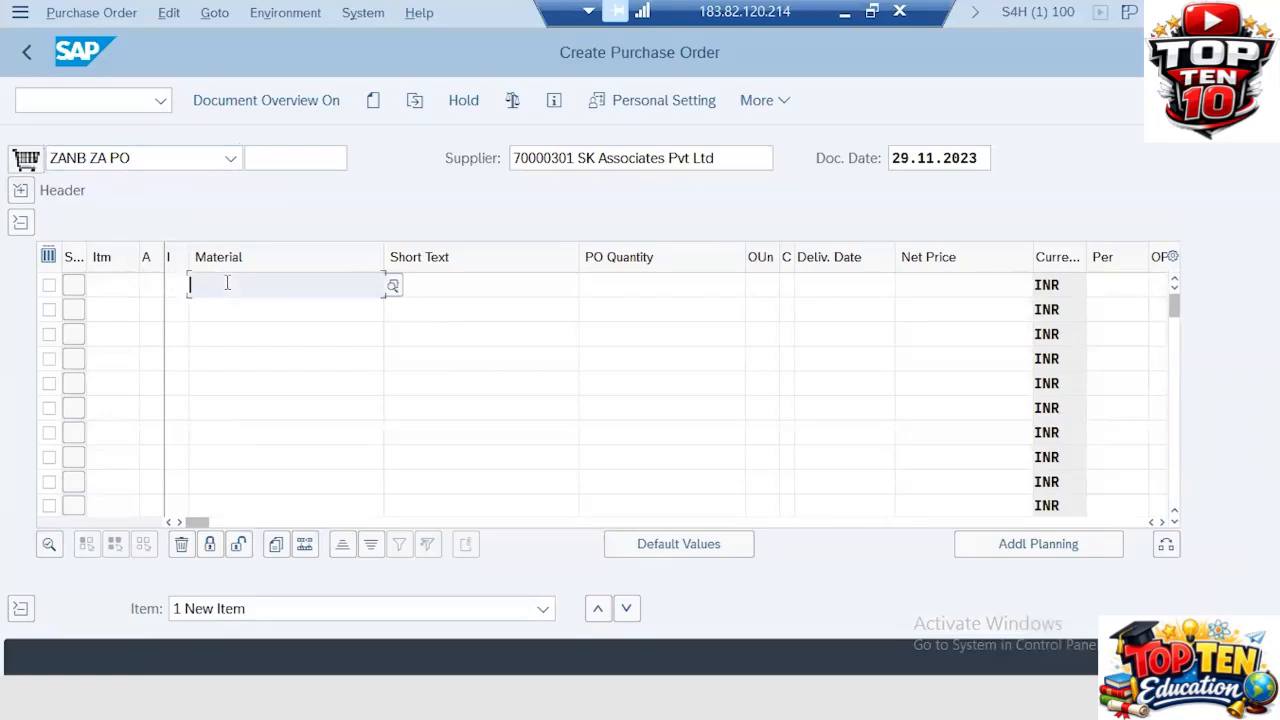
pyautogui.write('9')
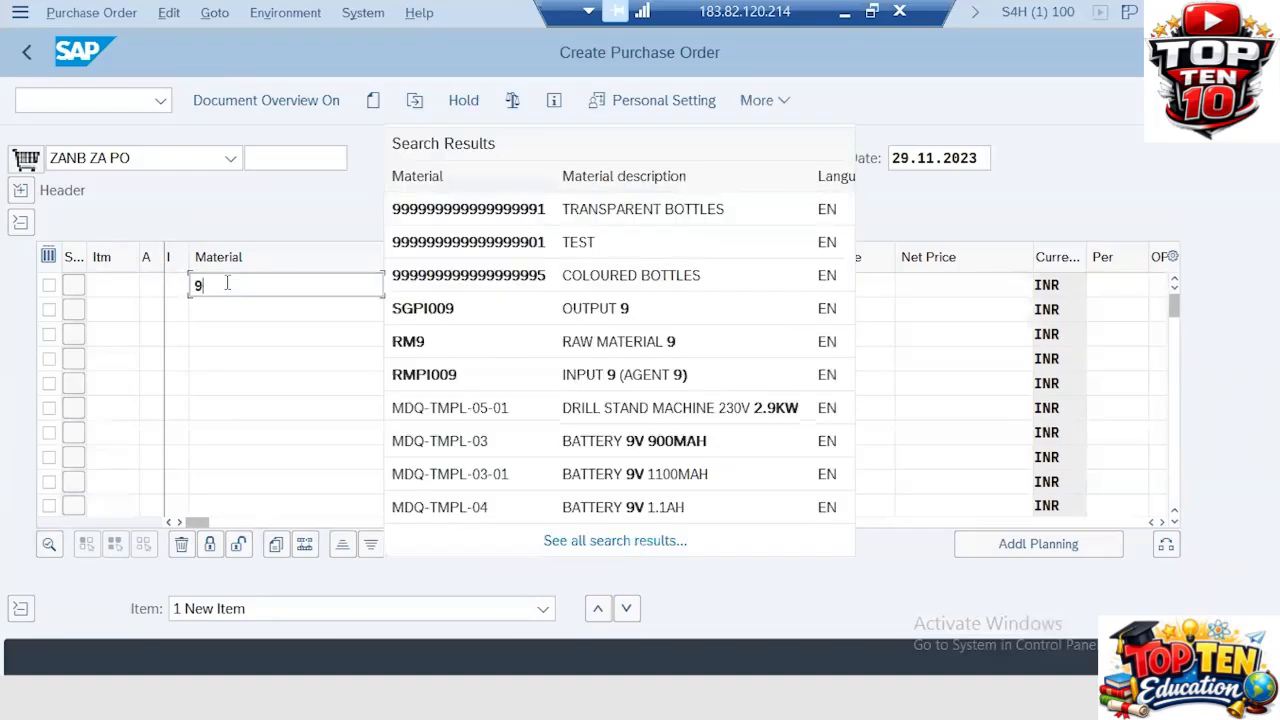
pyautogui.press('BackSpace')
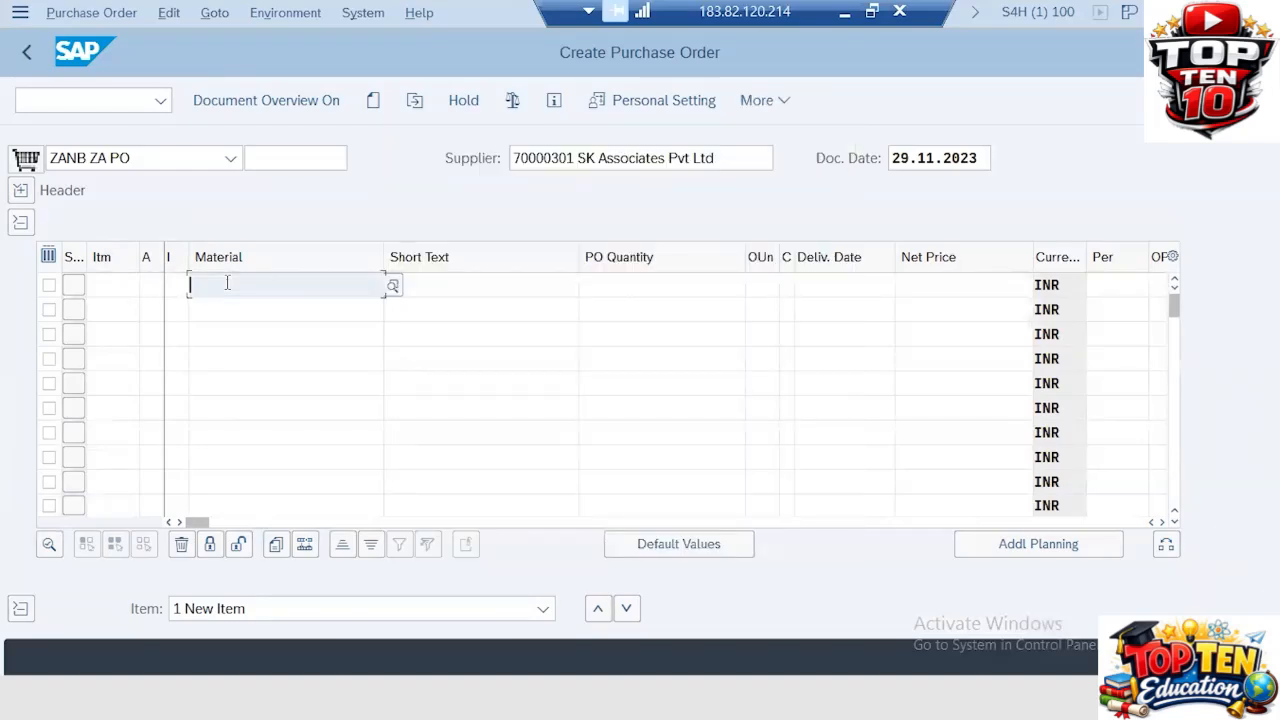
pyautogui.write('9')
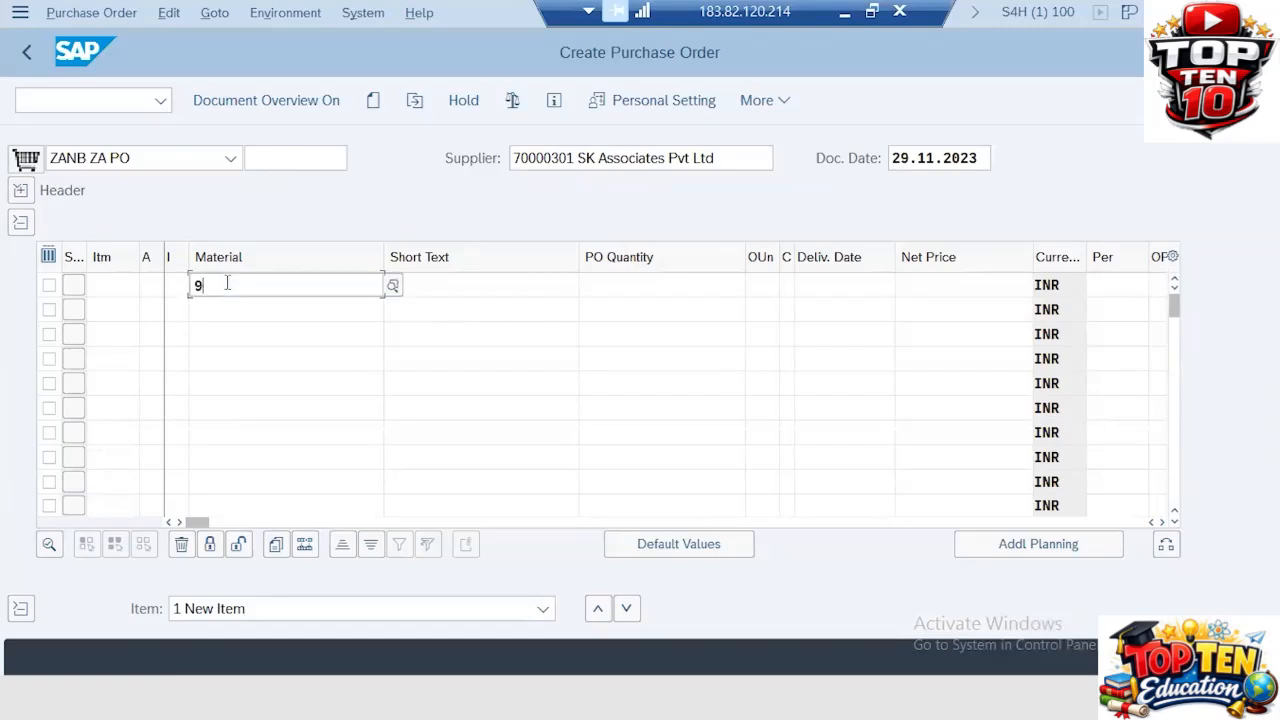
pyautogui.write('0050')
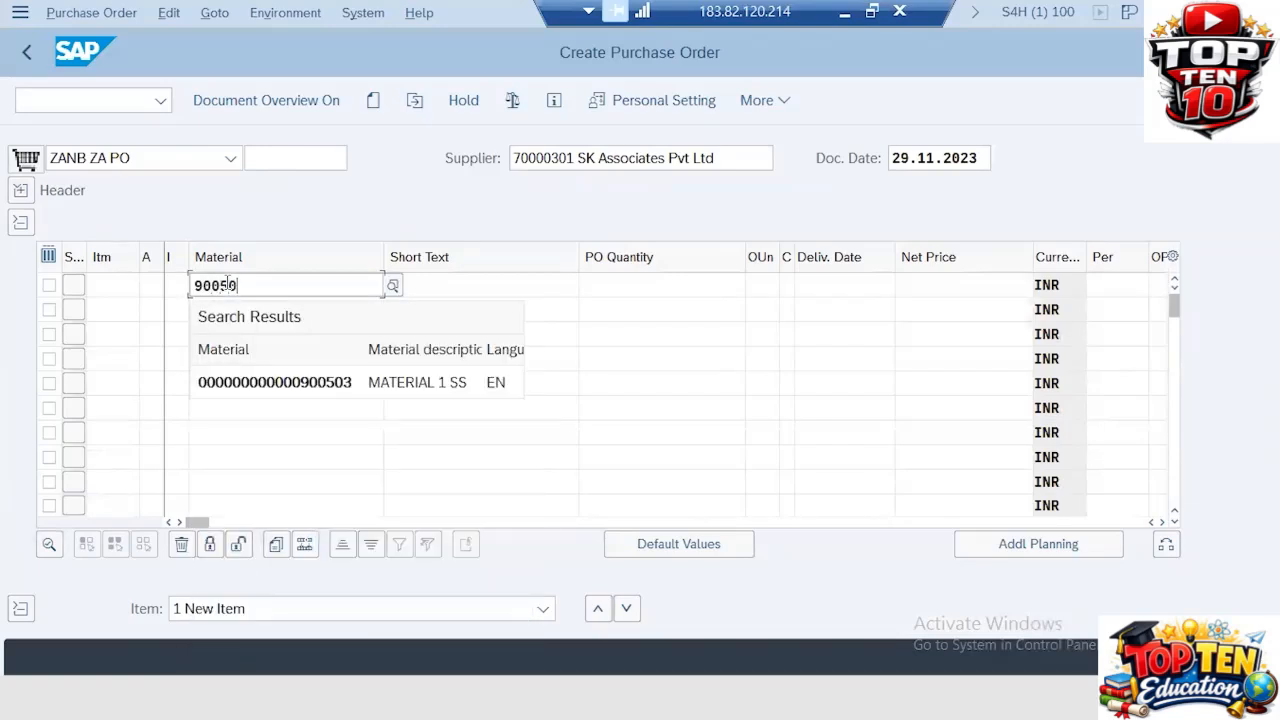
pyautogui.click(283, 386)
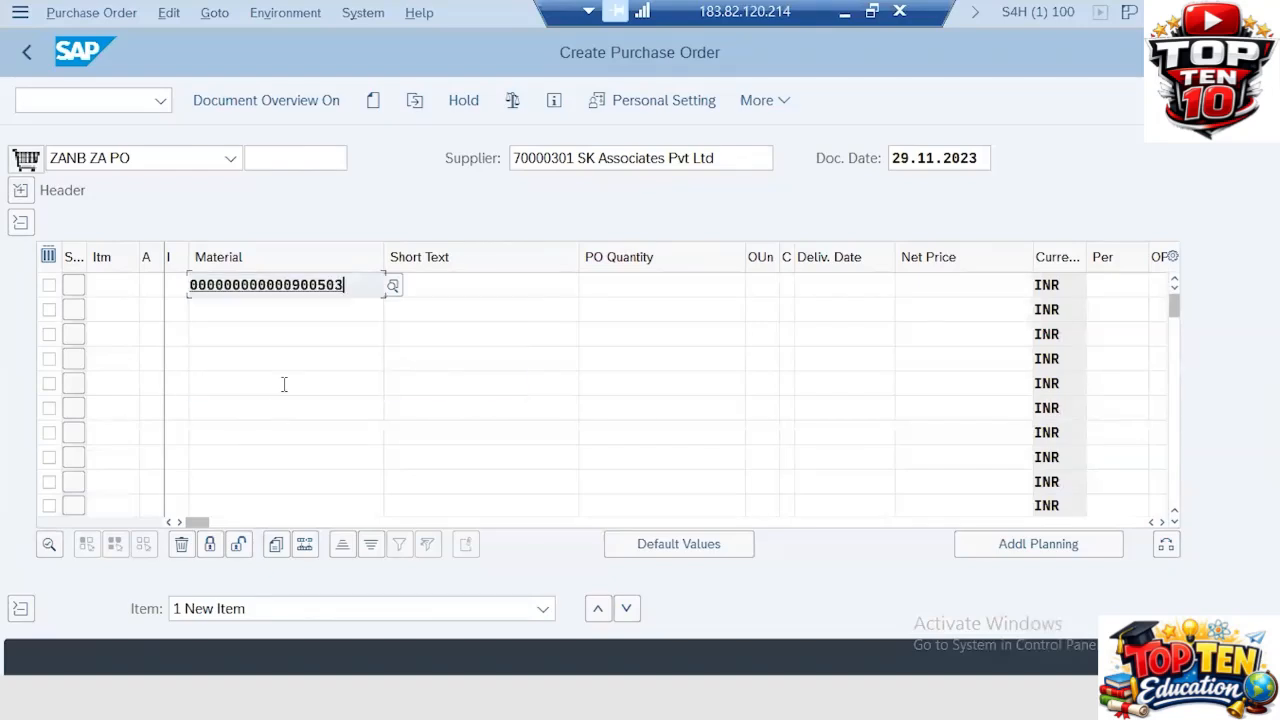
pyautogui.press('Tab')
pyautogui.write('100')
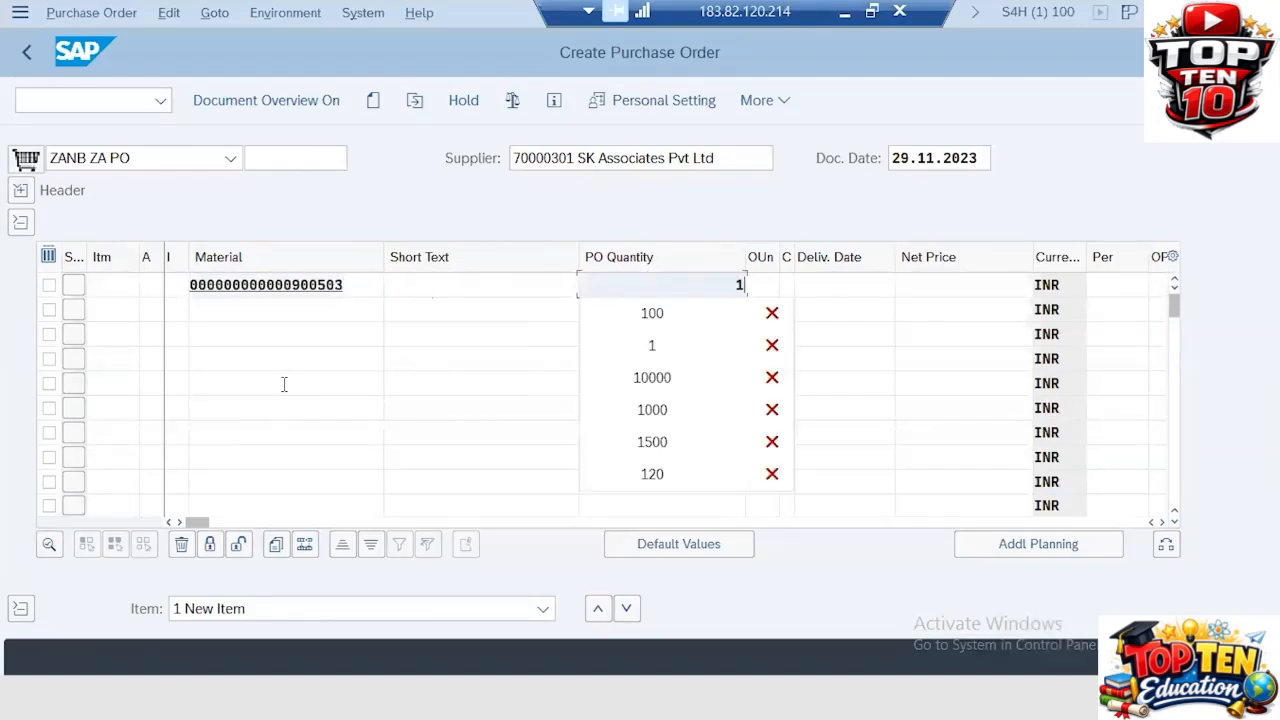
pyautogui.press('Tab')
pyautogui.press('Tab')
pyautogui.press('Tab')
pyautogui.press('Tab')
pyautogui.press('Tab')
pyautogui.press('Tab')
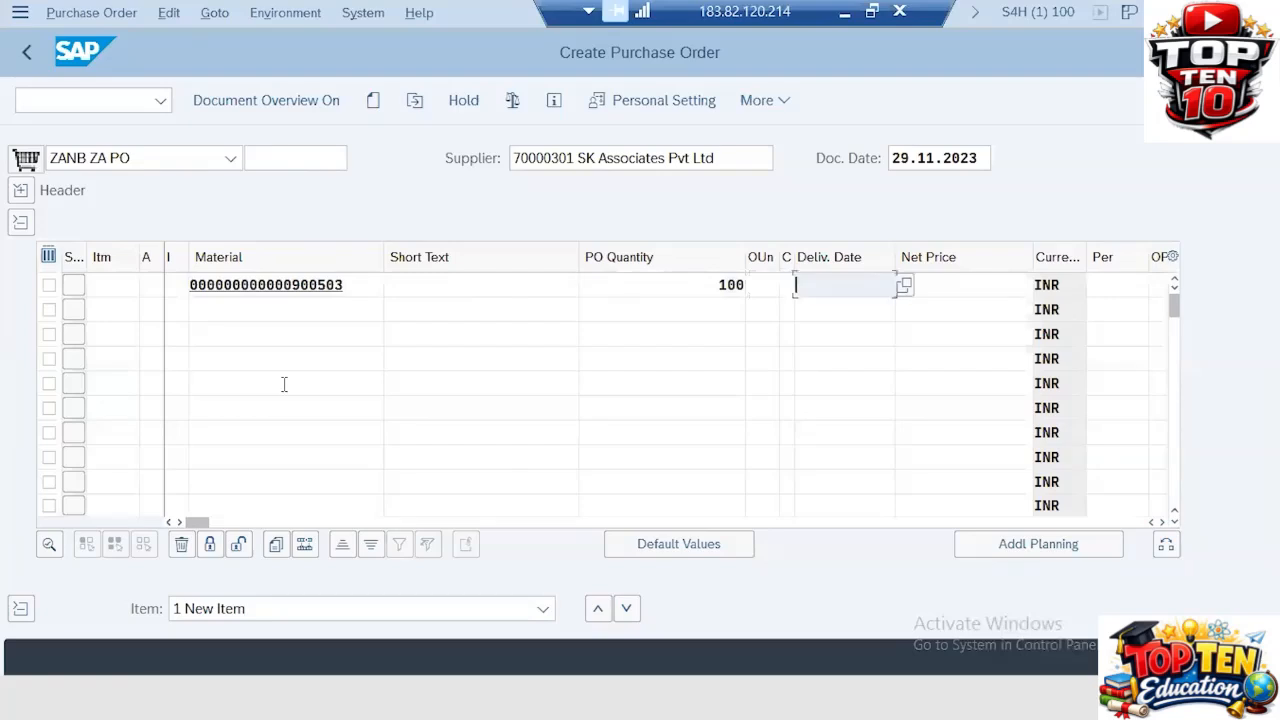
pyautogui.press('Tab')
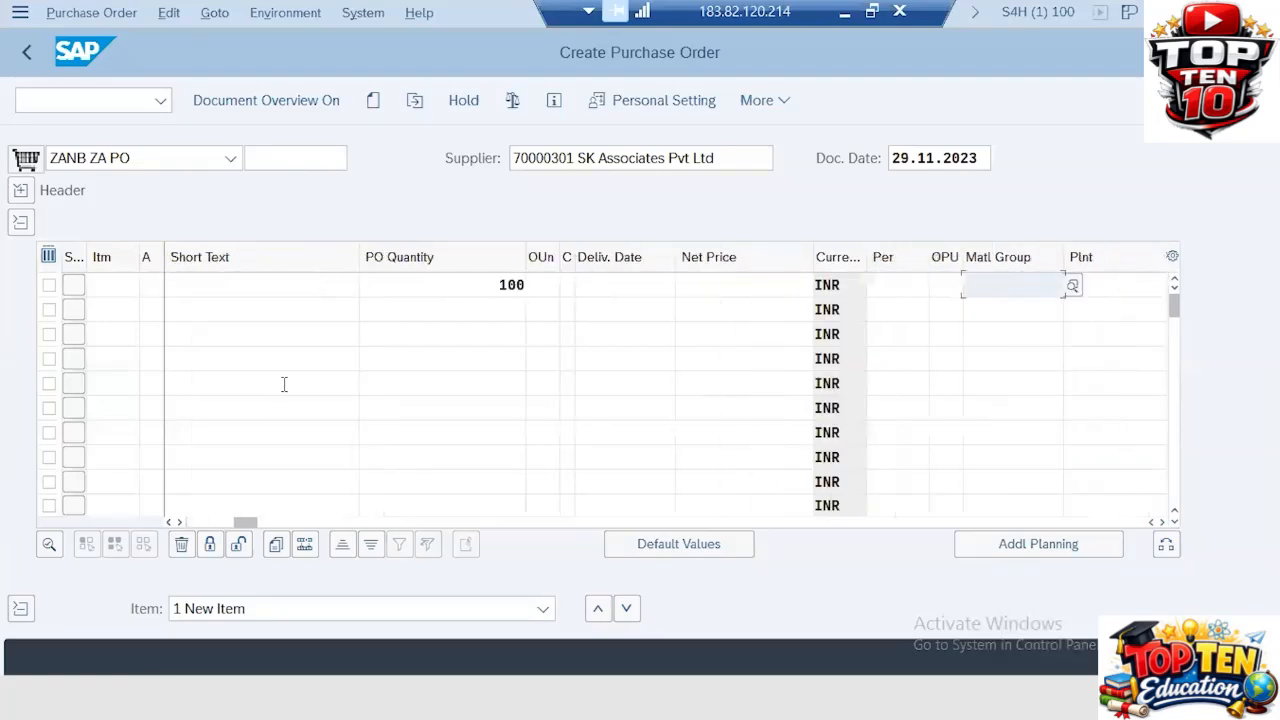
pyautogui.press('Tab')
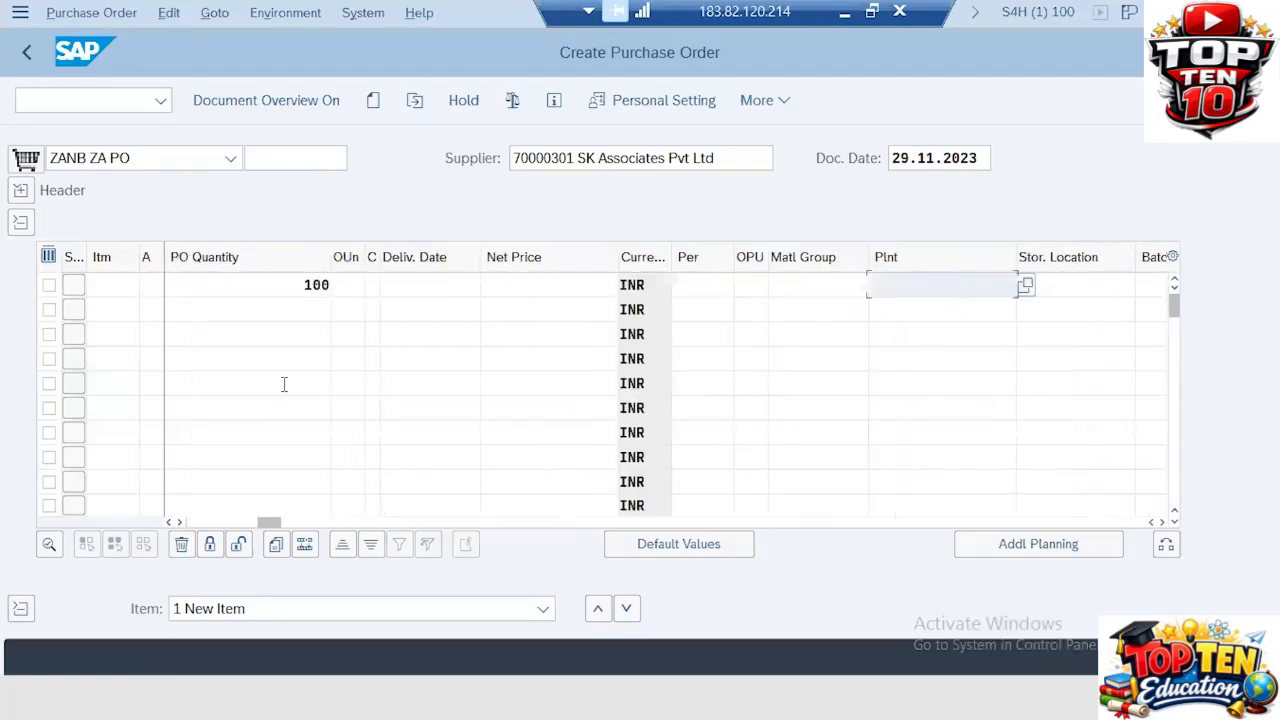
pyautogui.press('Return')
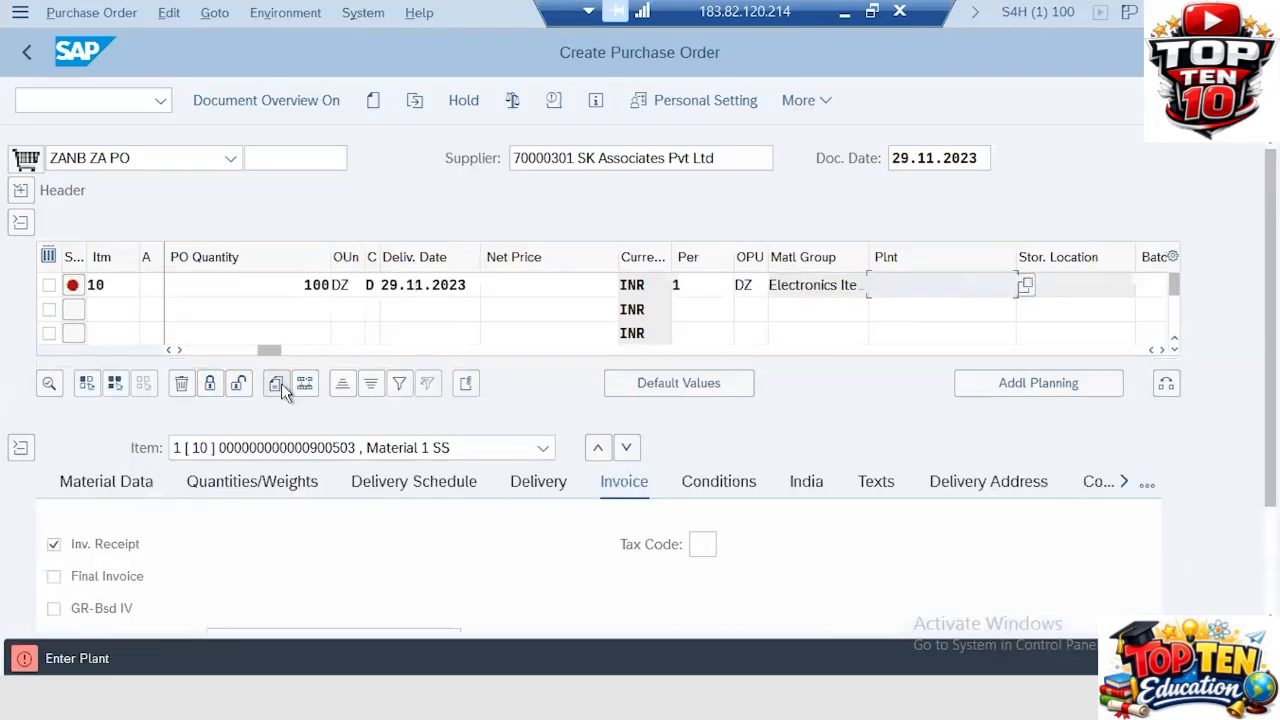
# Step: Set the item's plant to ZA31 and its storage location to SL1
pyautogui.click(935, 289)
pyautogui.write('YA')
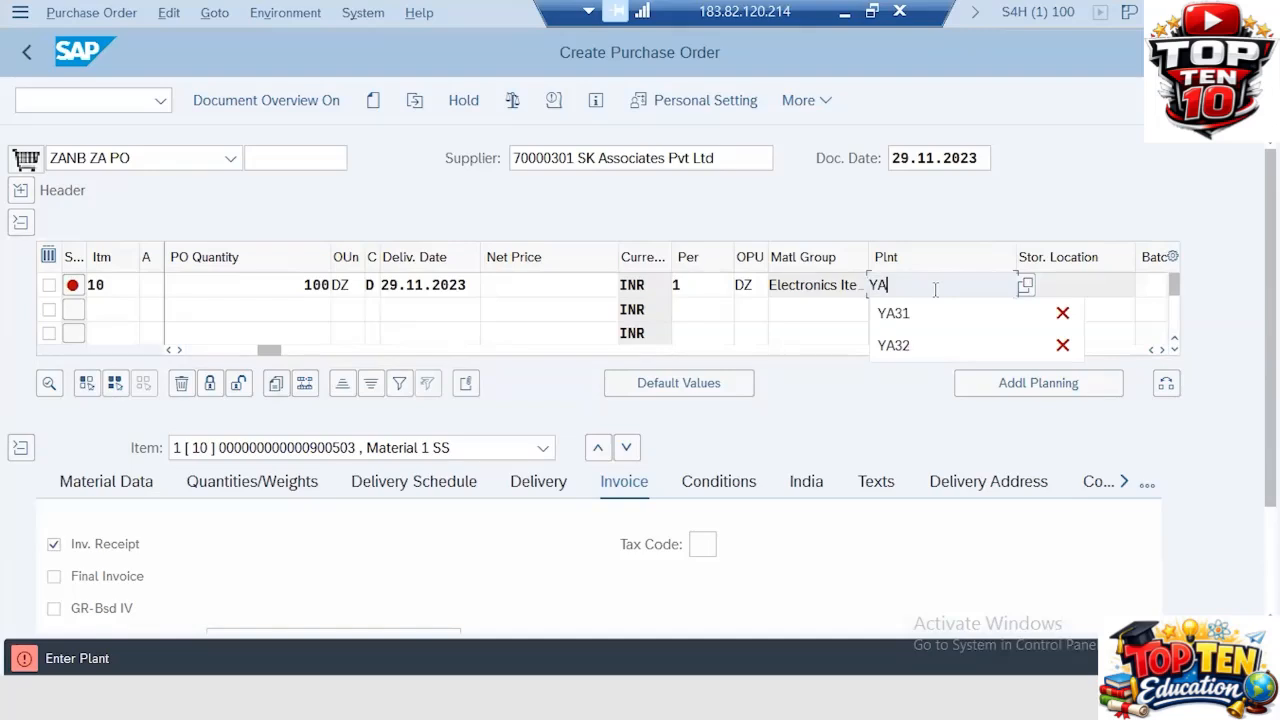
pyautogui.press('BackSpace')
pyautogui.press('BackSpace')
pyautogui.write('A')
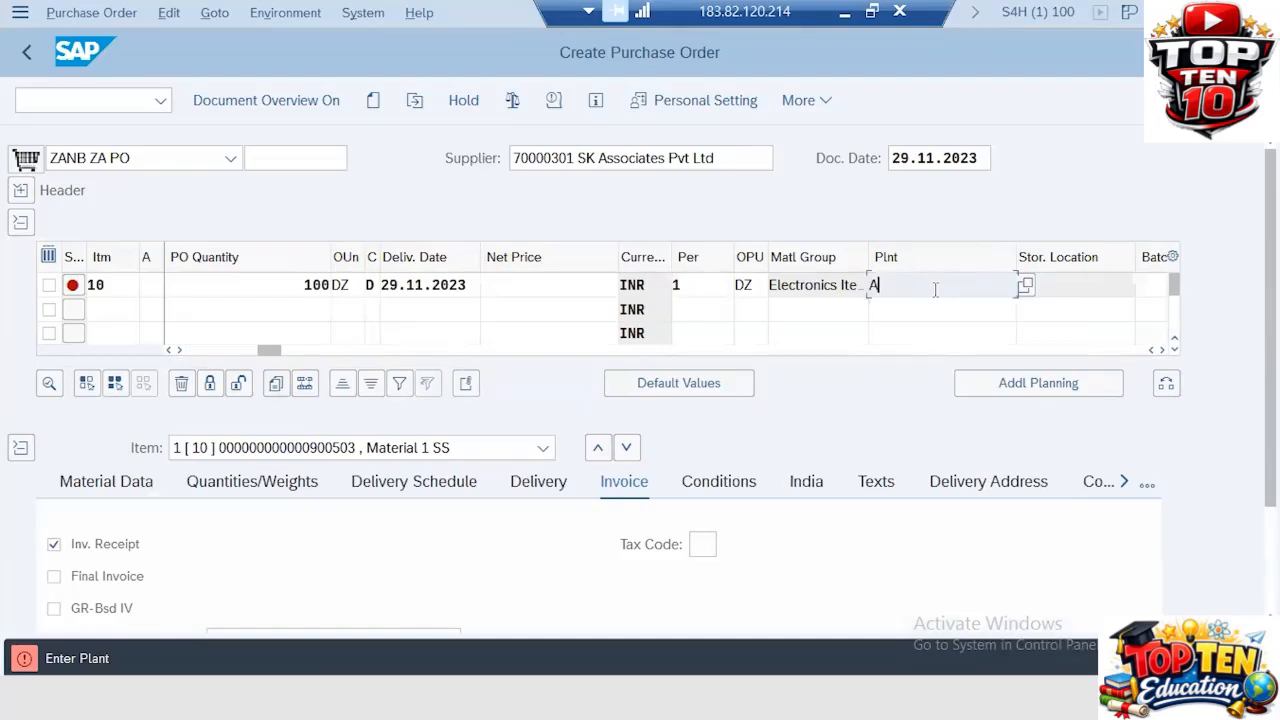
pyautogui.press('BackSpace')
pyautogui.write('ZA31')
pyautogui.press('Return')
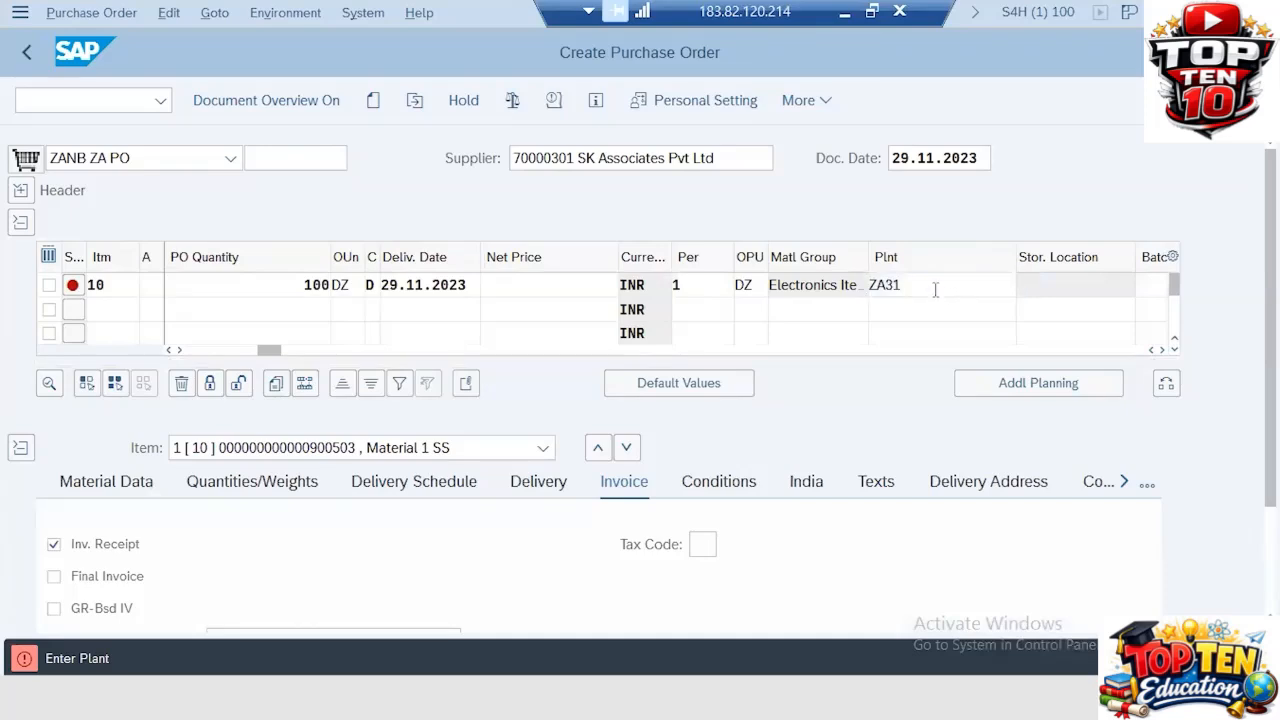
pyautogui.write('ZA41')
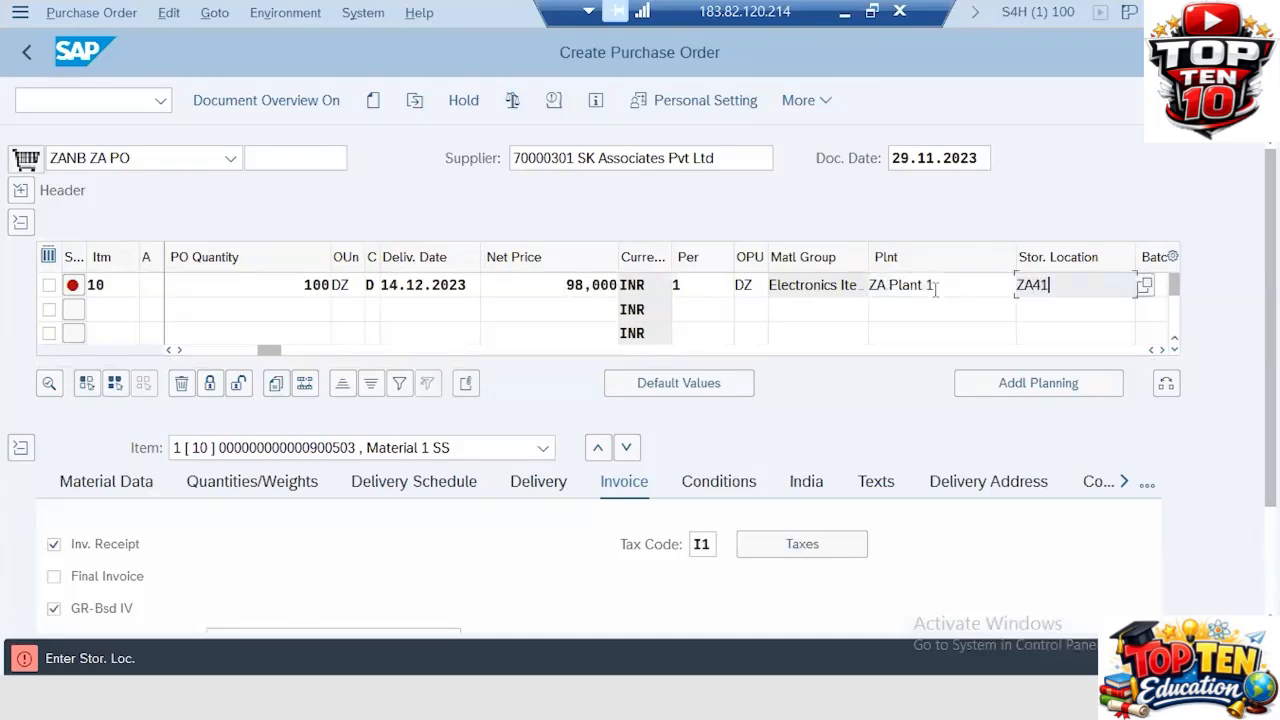
pyautogui.press('Return')
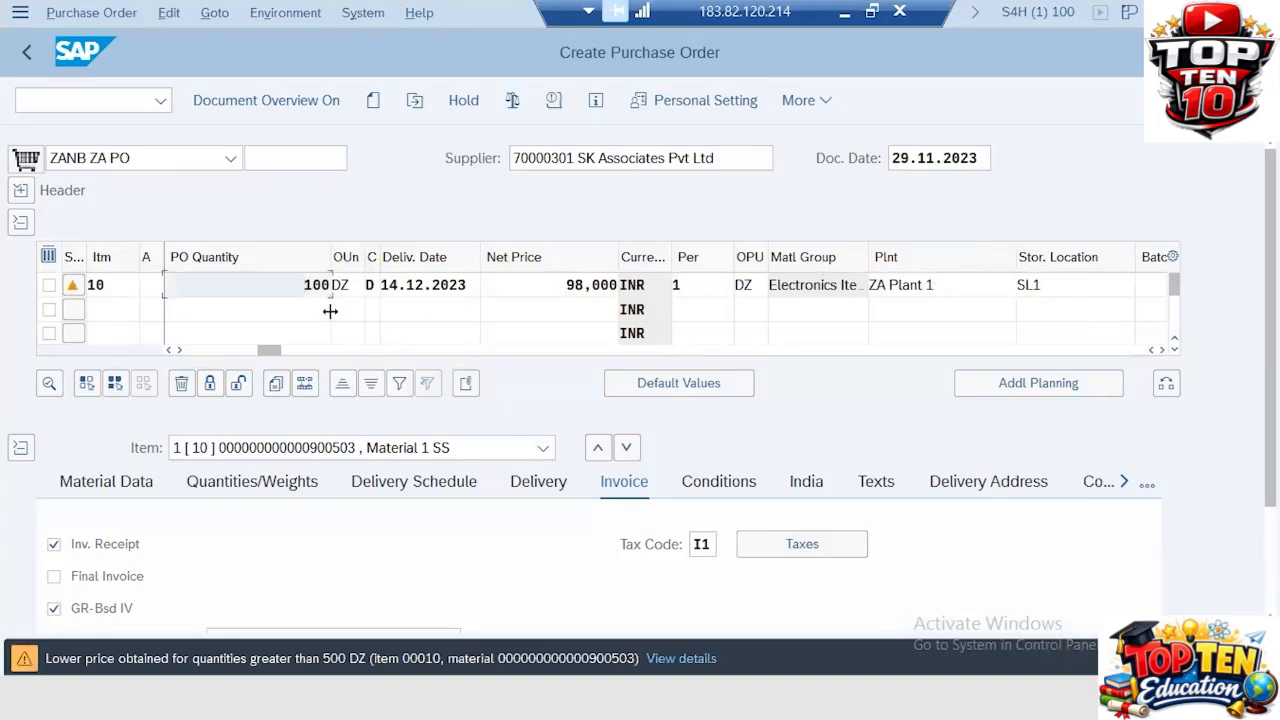
# Step: Change the item's PO quantity to 550
pyautogui.click(304, 285)
pyautogui.moveTo(557, 284); pyautogui.dragTo(622, 287)
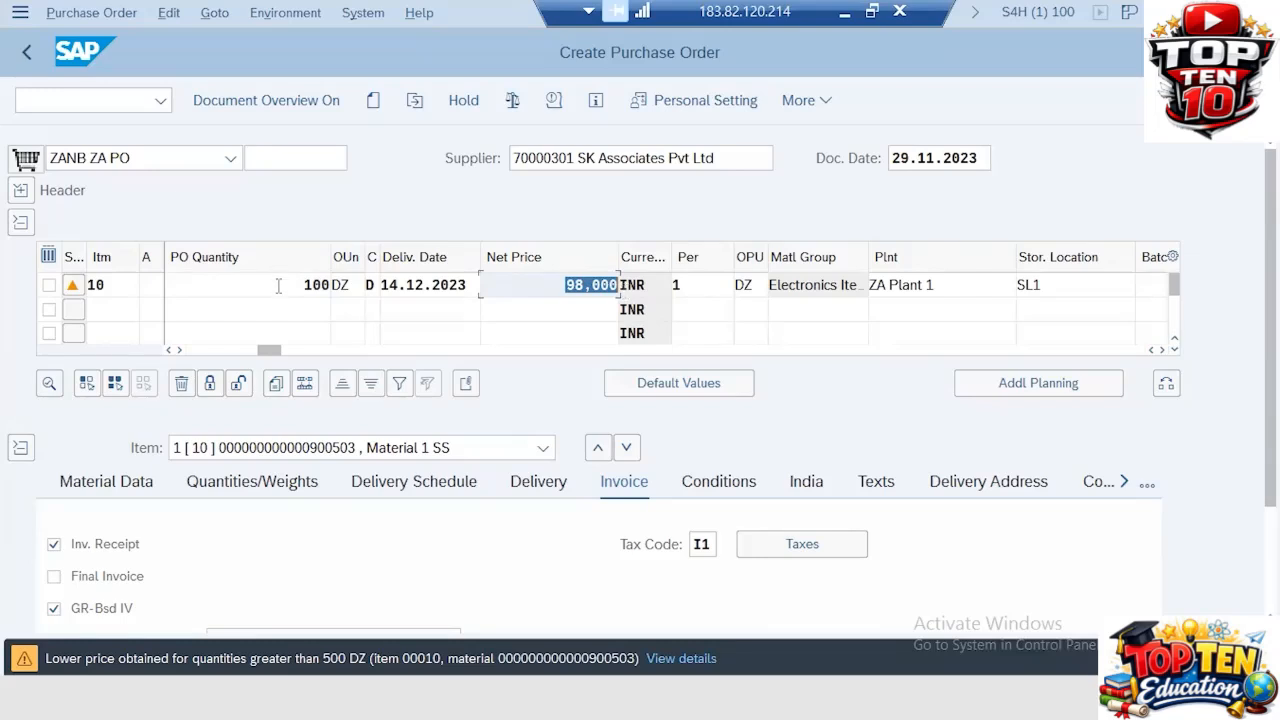
pyautogui.moveTo(279, 285); pyautogui.dragTo(392, 285)
pyautogui.write('55')
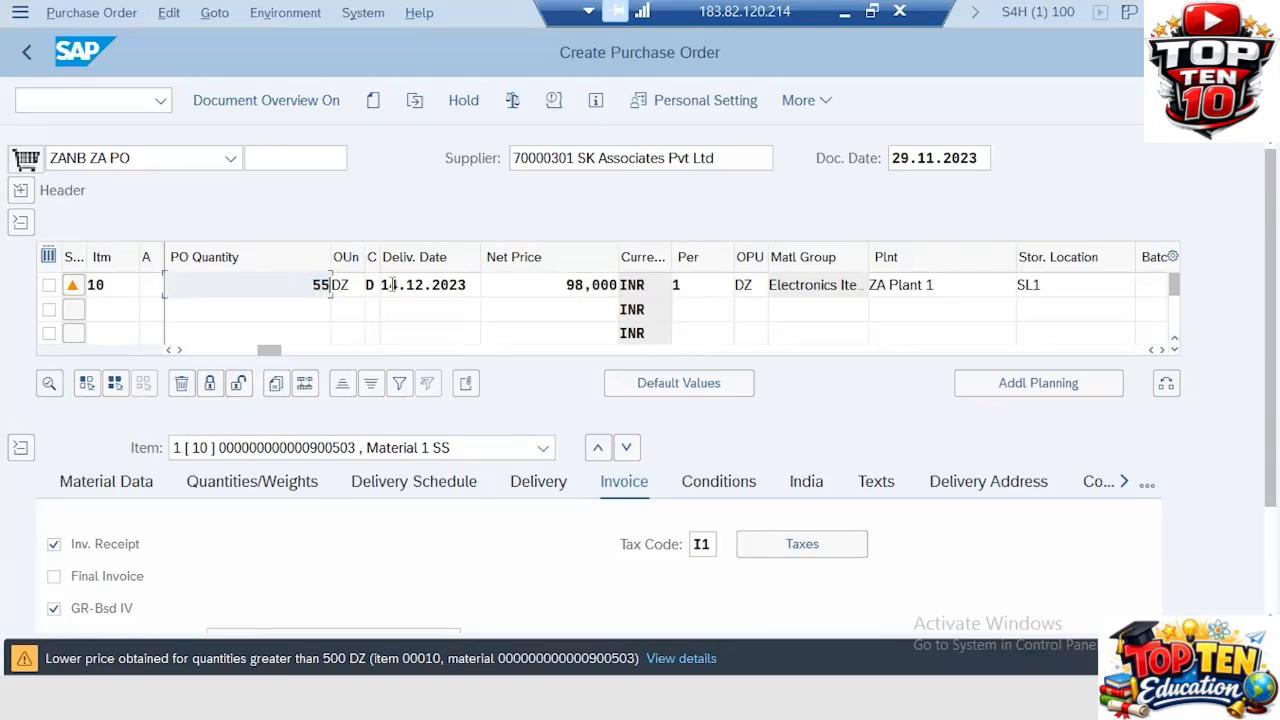
pyautogui.write('0')
pyautogui.press('Return')
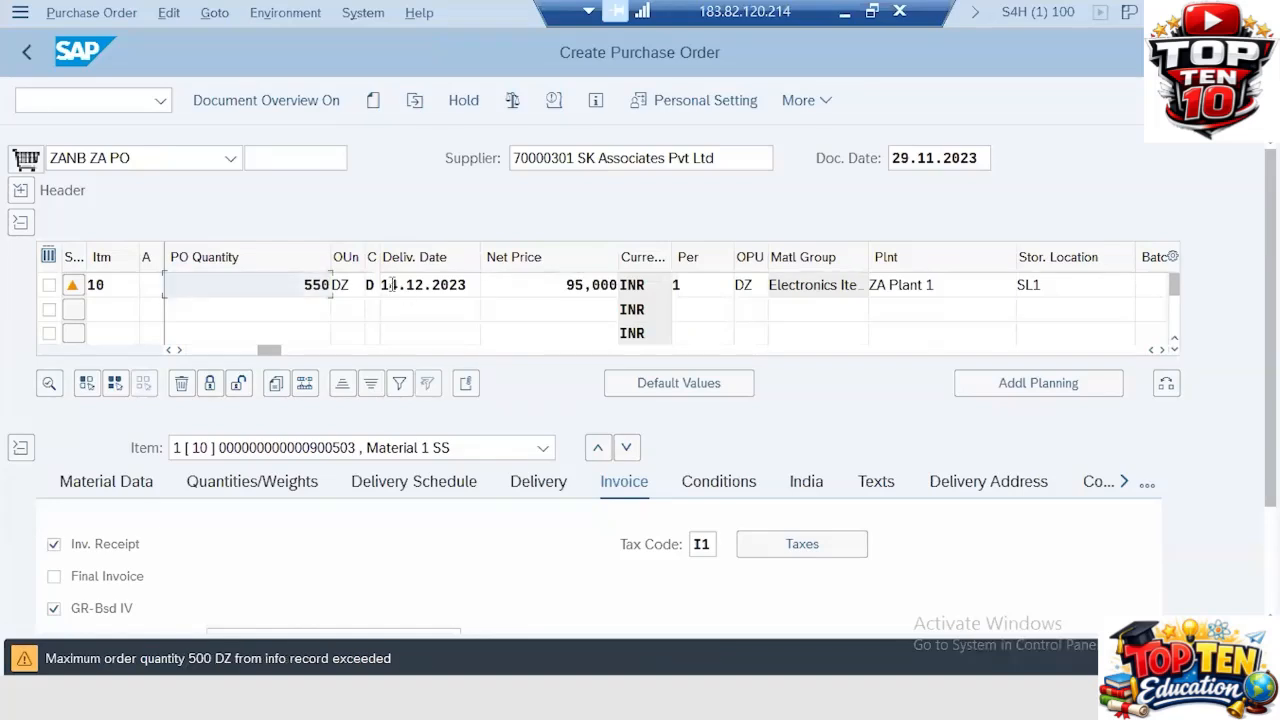
# Step: Change the item's PO quantity to 80
pyautogui.moveTo(288, 281); pyautogui.dragTo(455, 291)
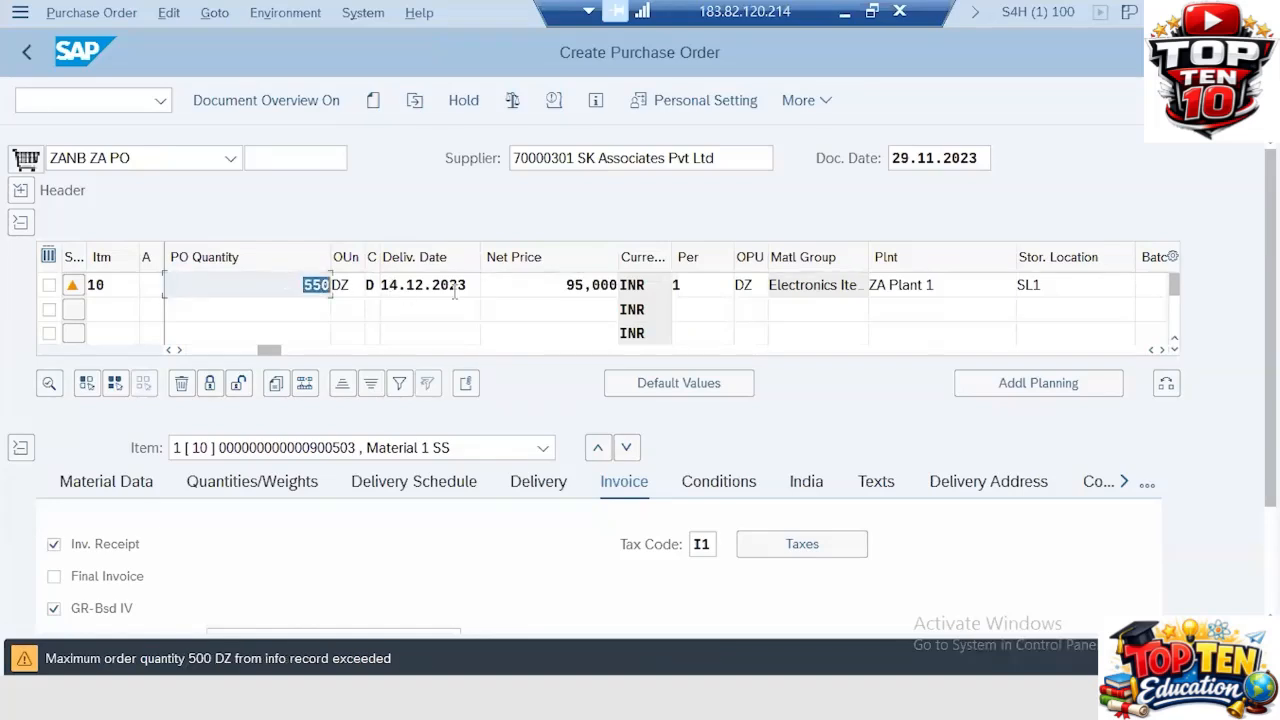
pyautogui.write('80')
pyautogui.press('Return')
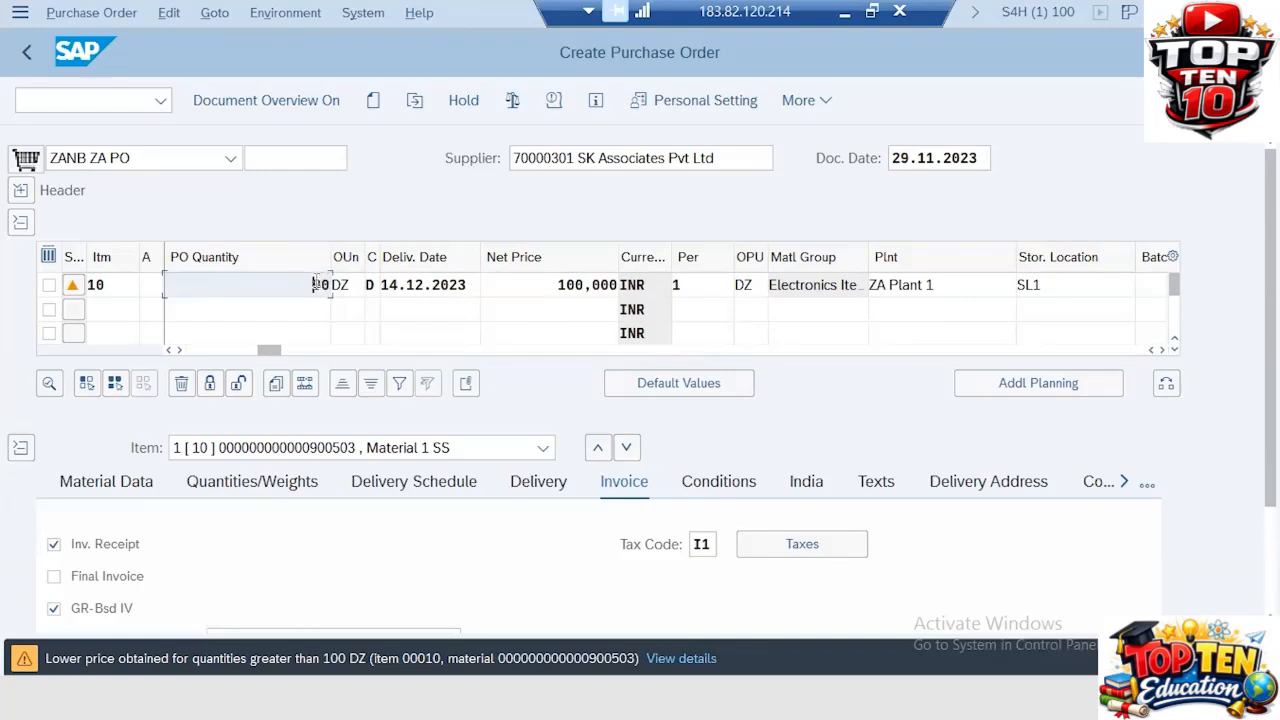
# Step: Change the item's PO quantity to 300
pyautogui.moveTo(317, 285); pyautogui.dragTo(343, 285)
pyautogui.write('300')
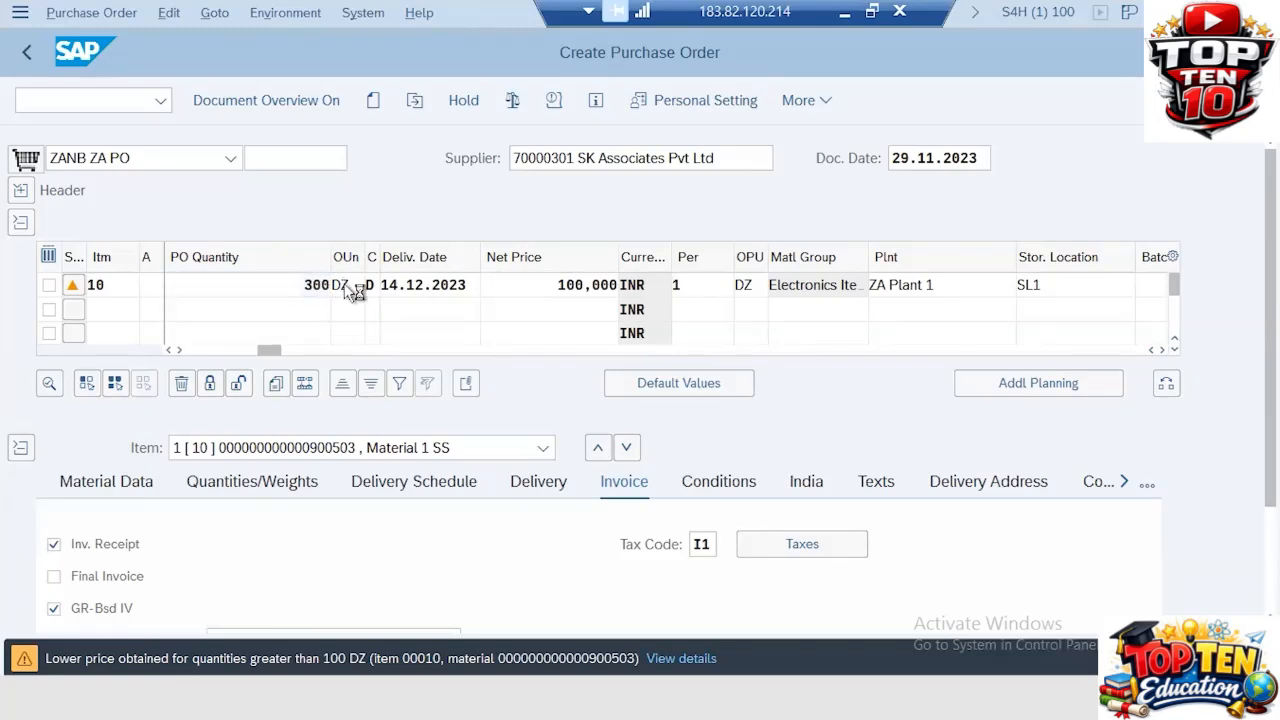
pyautogui.press('Return')
pyautogui.moveTo(300, 285); pyautogui.dragTo(368, 285)
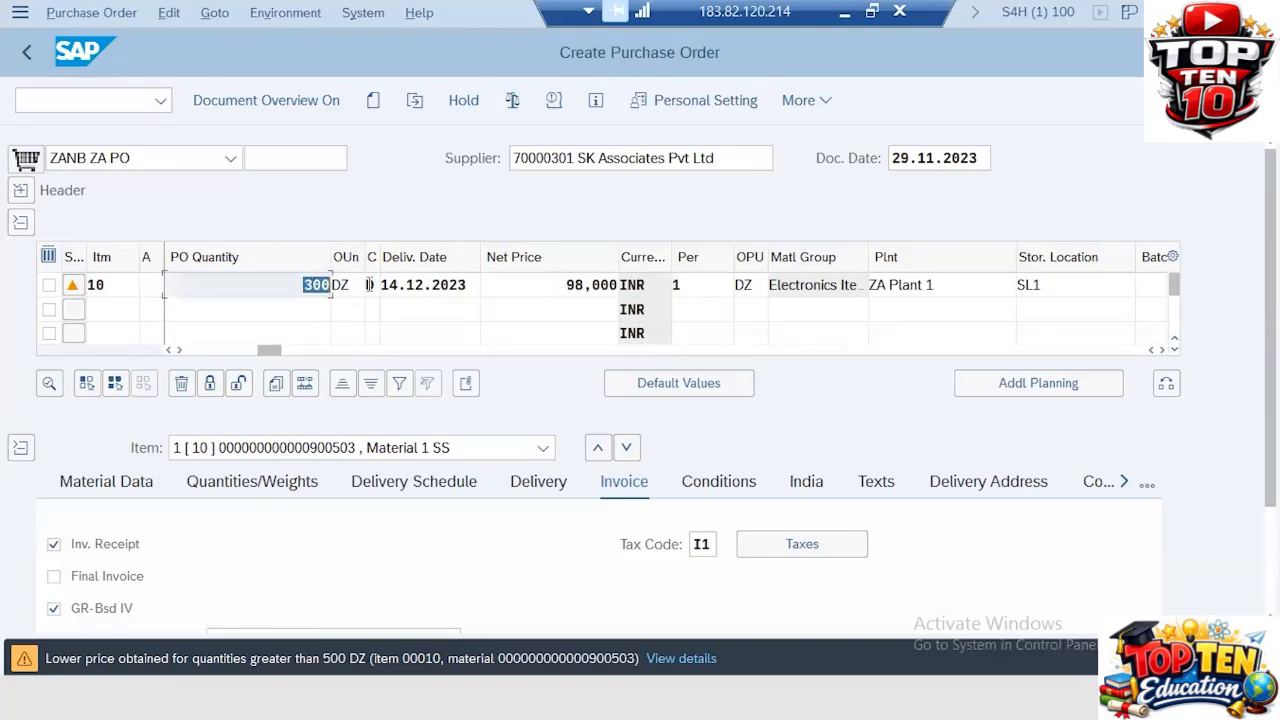
# Step: Change the item's PO quantity to 500
pyautogui.write('55')
pyautogui.press('BackSpace')
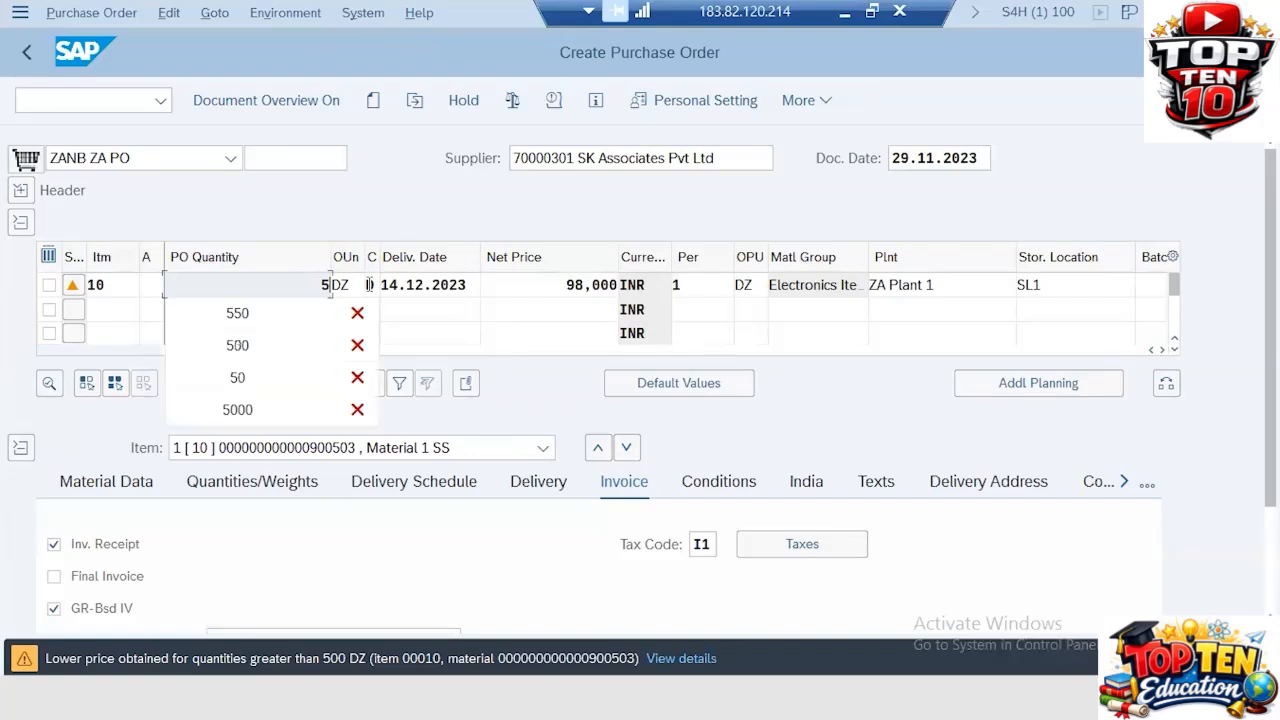
pyautogui.write('00')
pyautogui.press('Return')
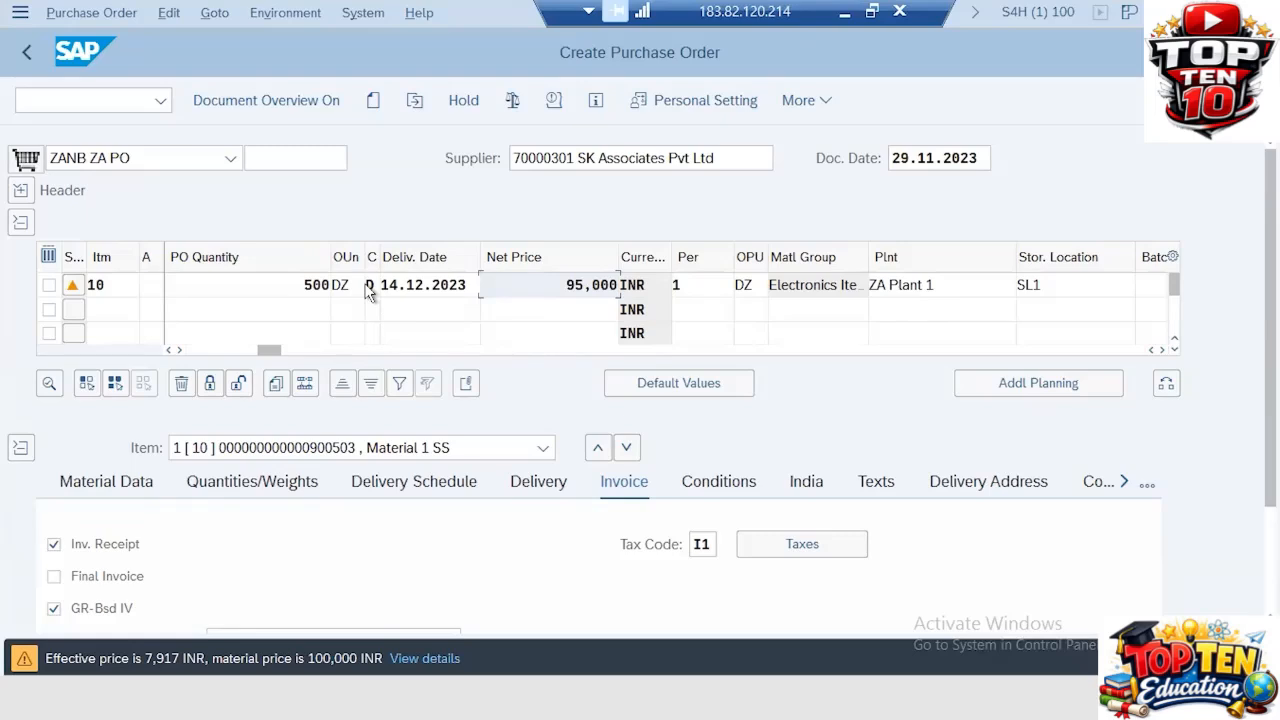
# Step: Review the item's material group, then set its PO quantity to 250 in the quantities and weights details
pyautogui.click(125, 486)
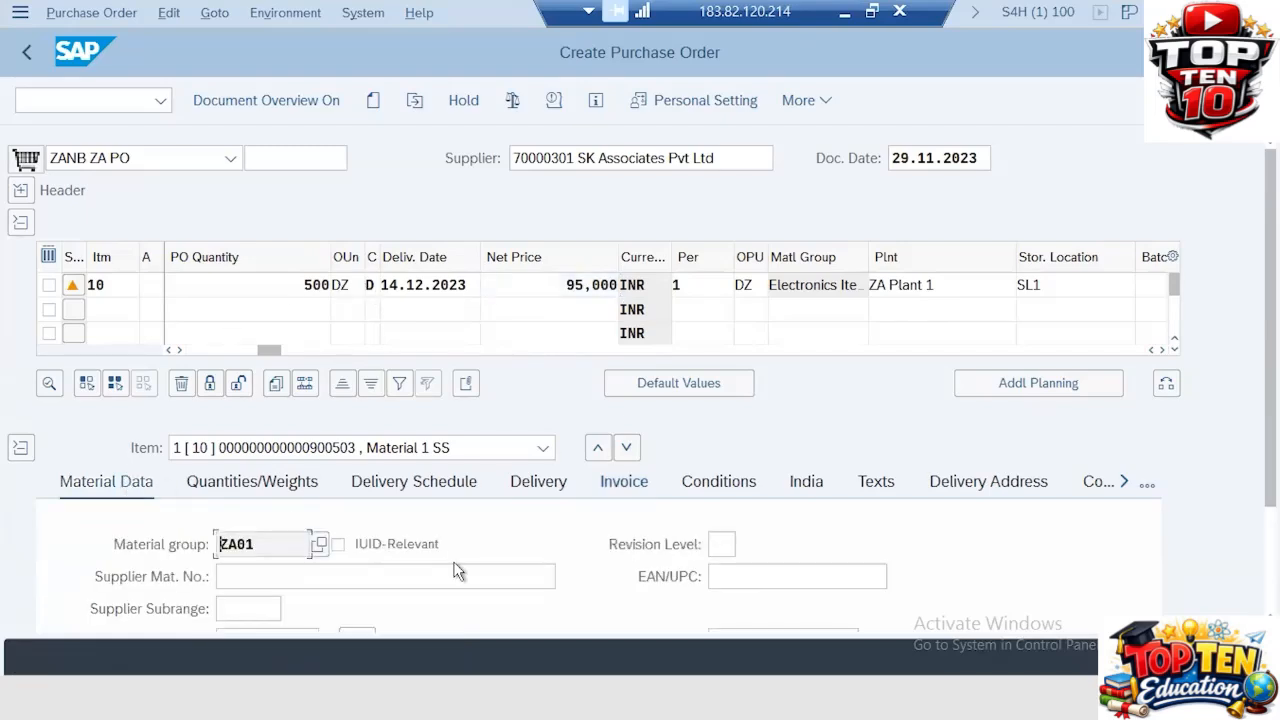
pyautogui.hscroll(1, 491, 545)
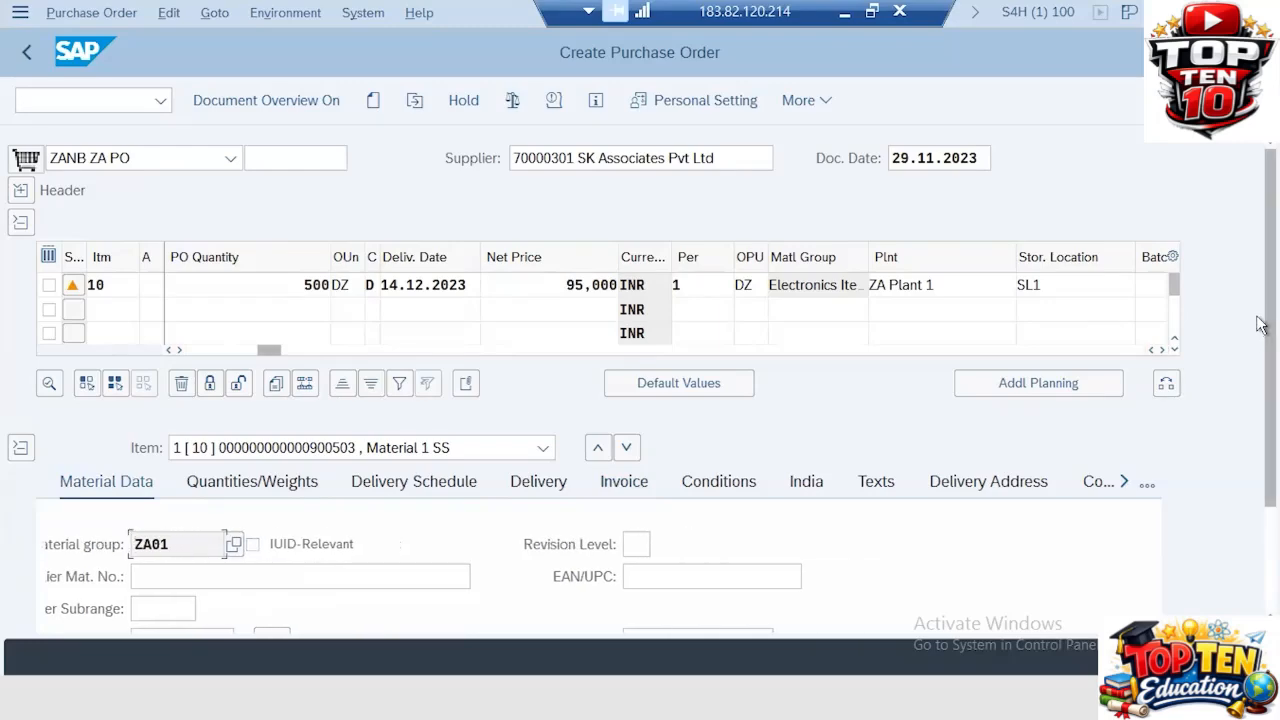
pyautogui.click(1261, 560)
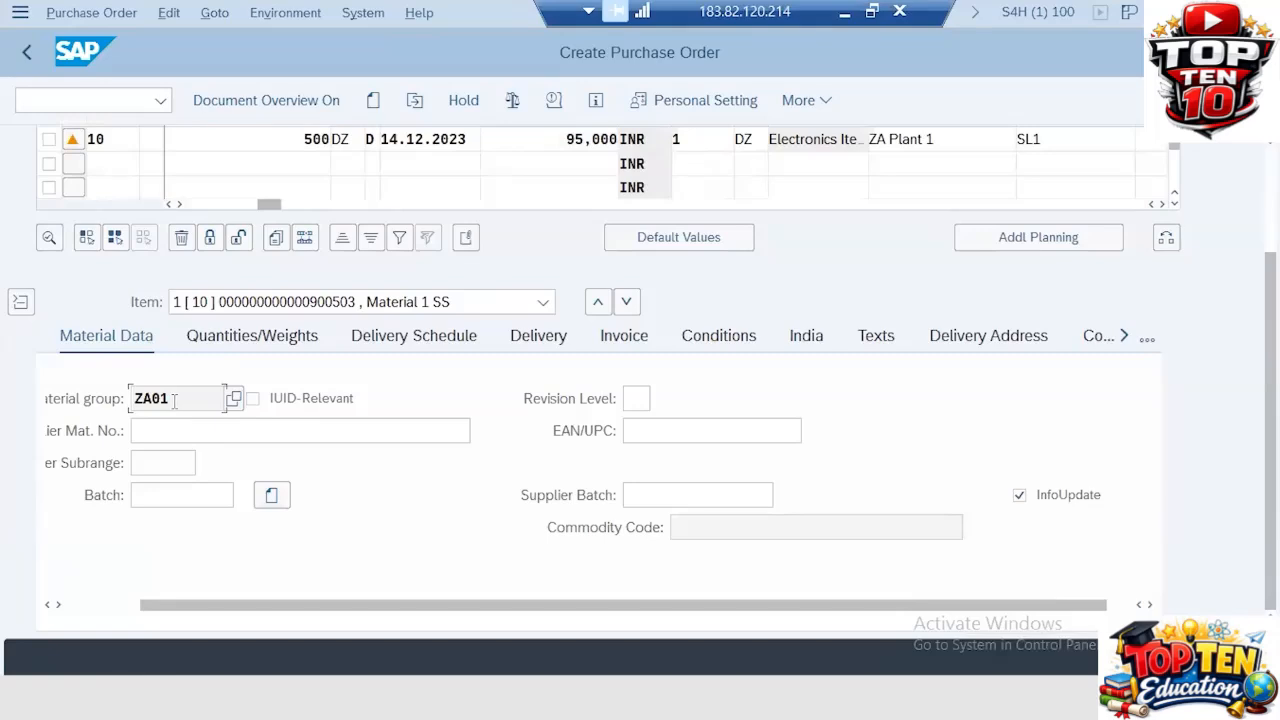
pyautogui.moveTo(172, 398); pyautogui.dragTo(99, 387)
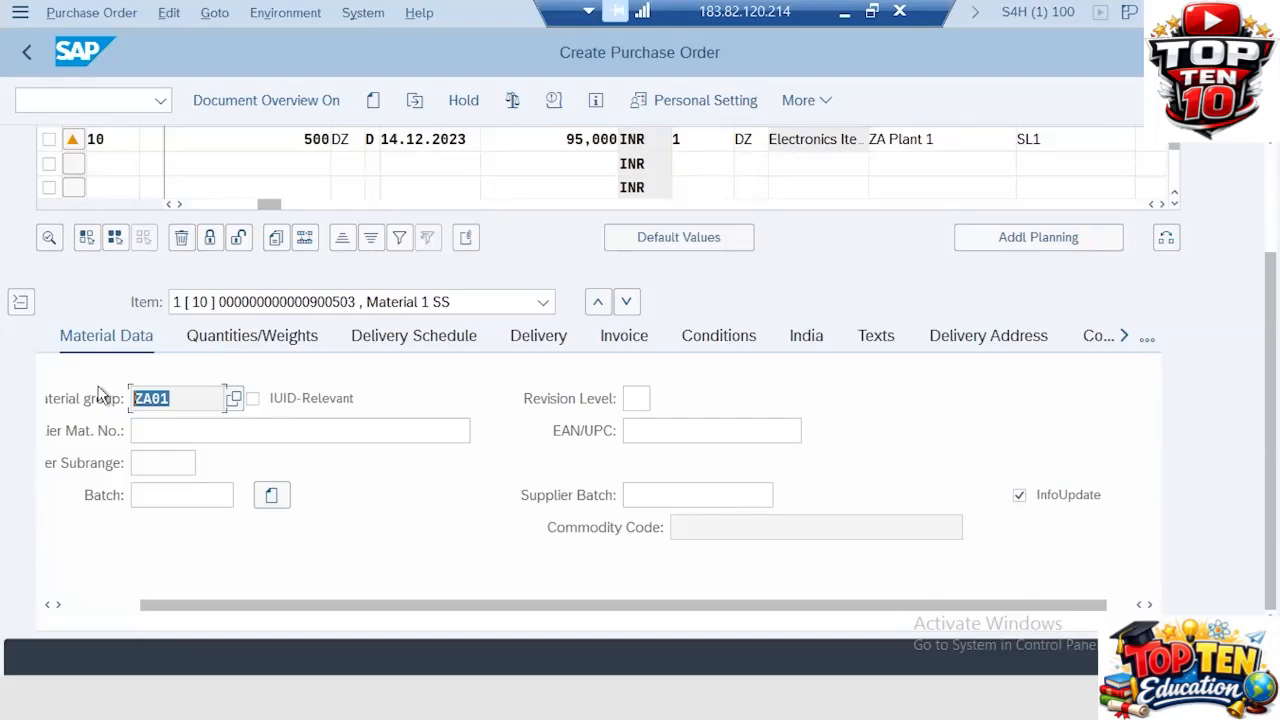
pyautogui.click(245, 336)
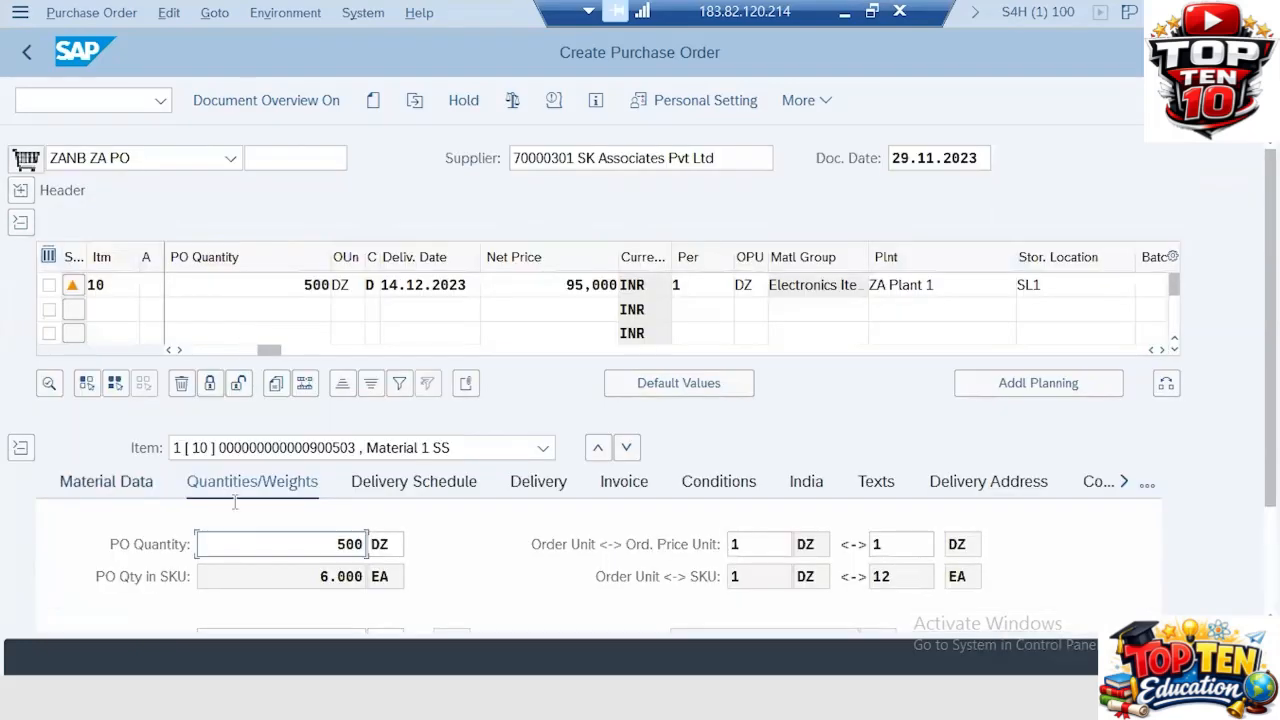
pyautogui.scroll(-3, 493, 514)
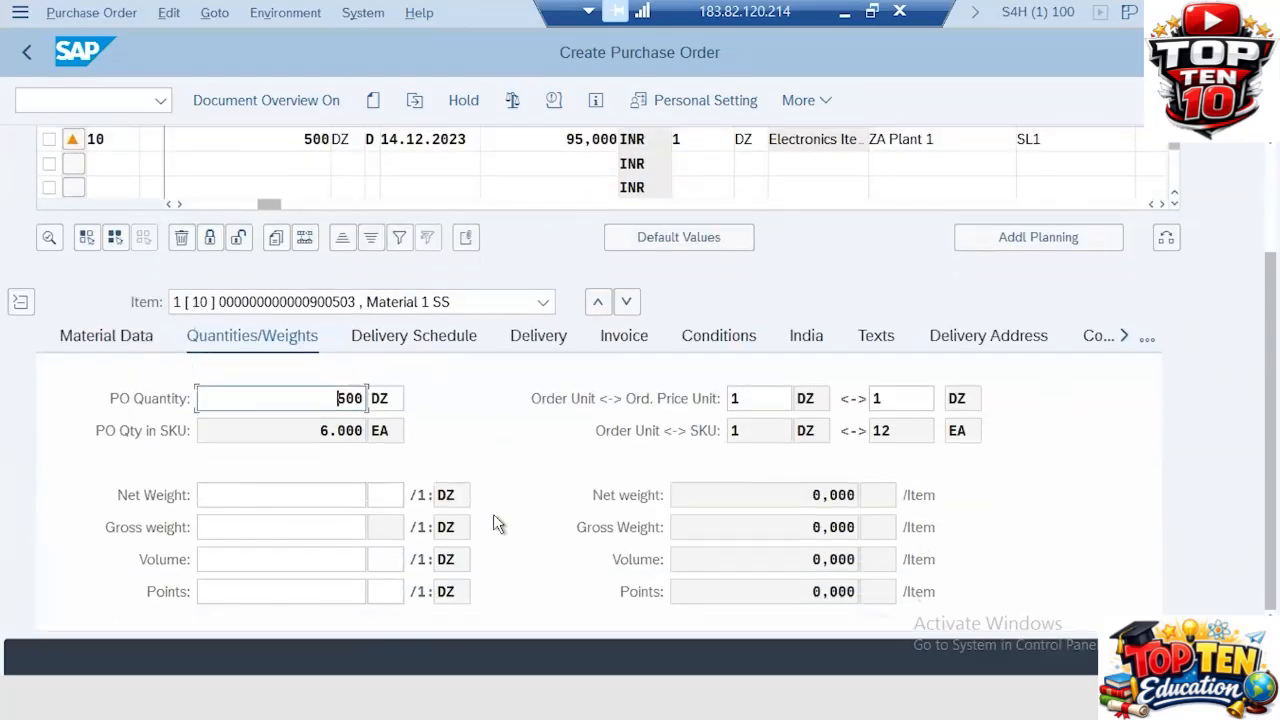
pyautogui.moveTo(331, 394); pyautogui.dragTo(466, 397)
pyautogui.write('250')
pyautogui.press('Return')
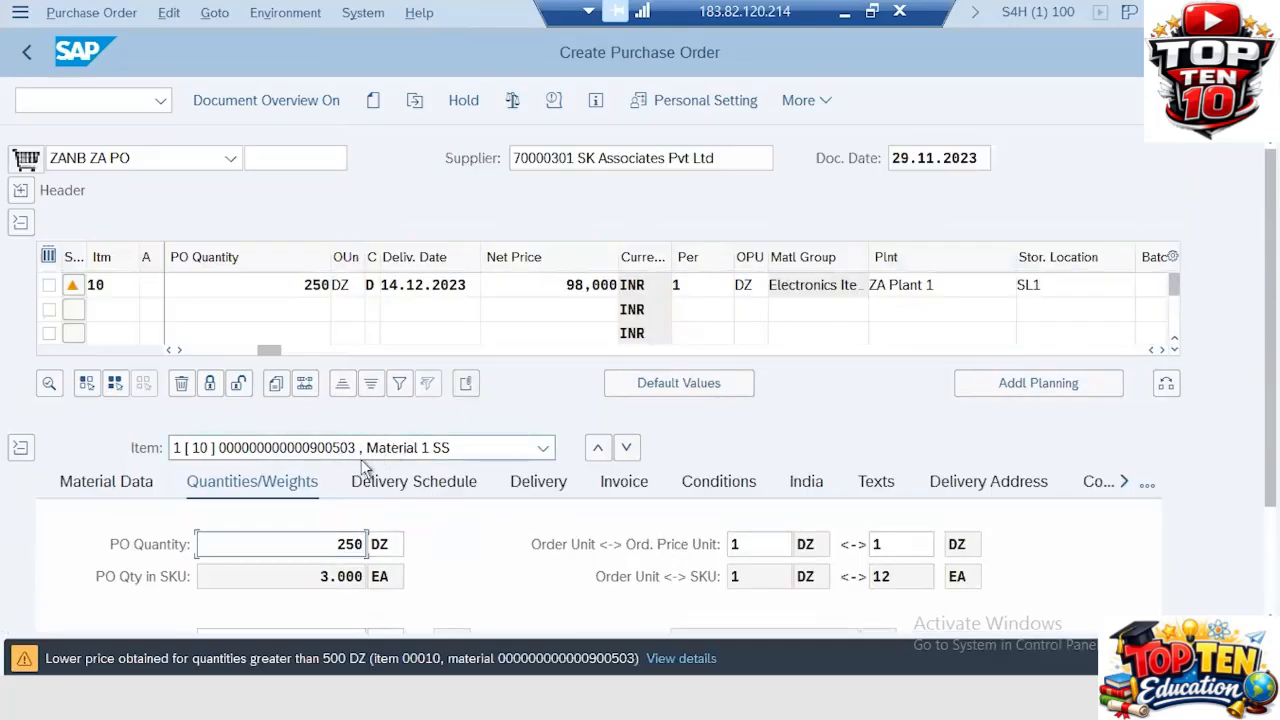
# Step: Check the item's schedule-line delivery date against today's date on the system calendar
pyautogui.click(401, 483)
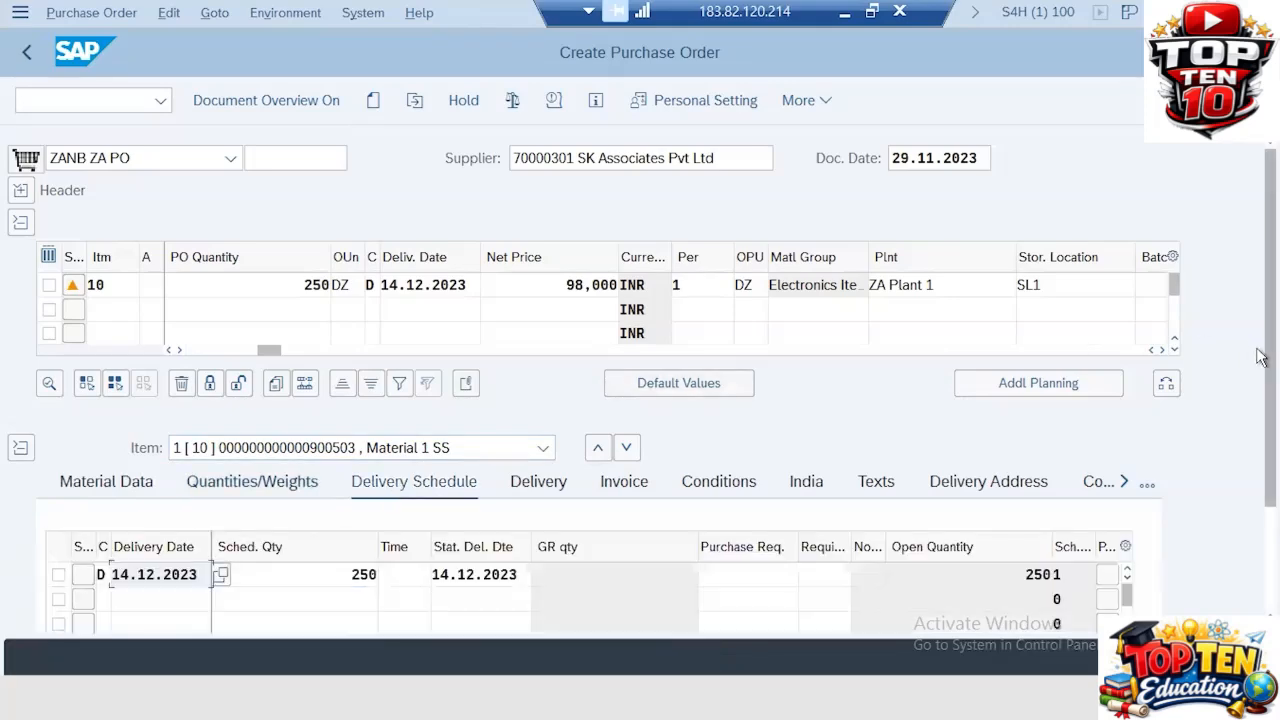
pyautogui.scroll(-3, 1262, 580)
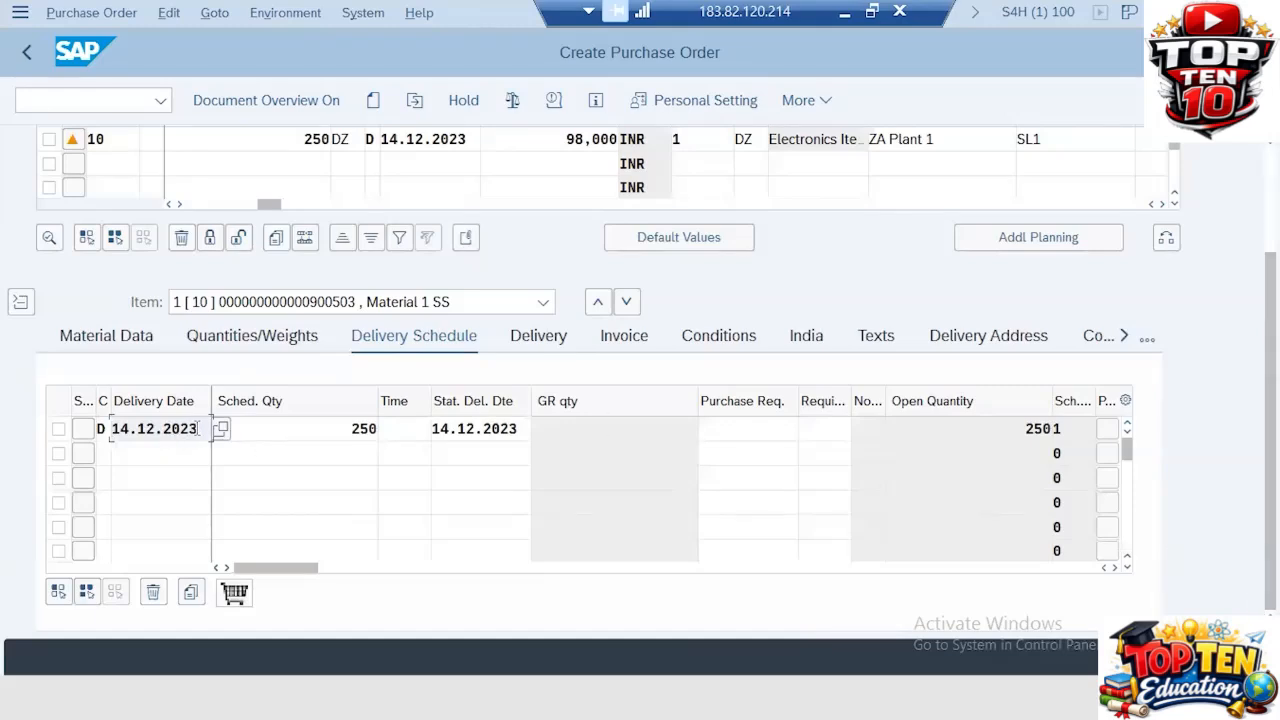
pyautogui.moveTo(204, 428); pyautogui.dragTo(80, 431)
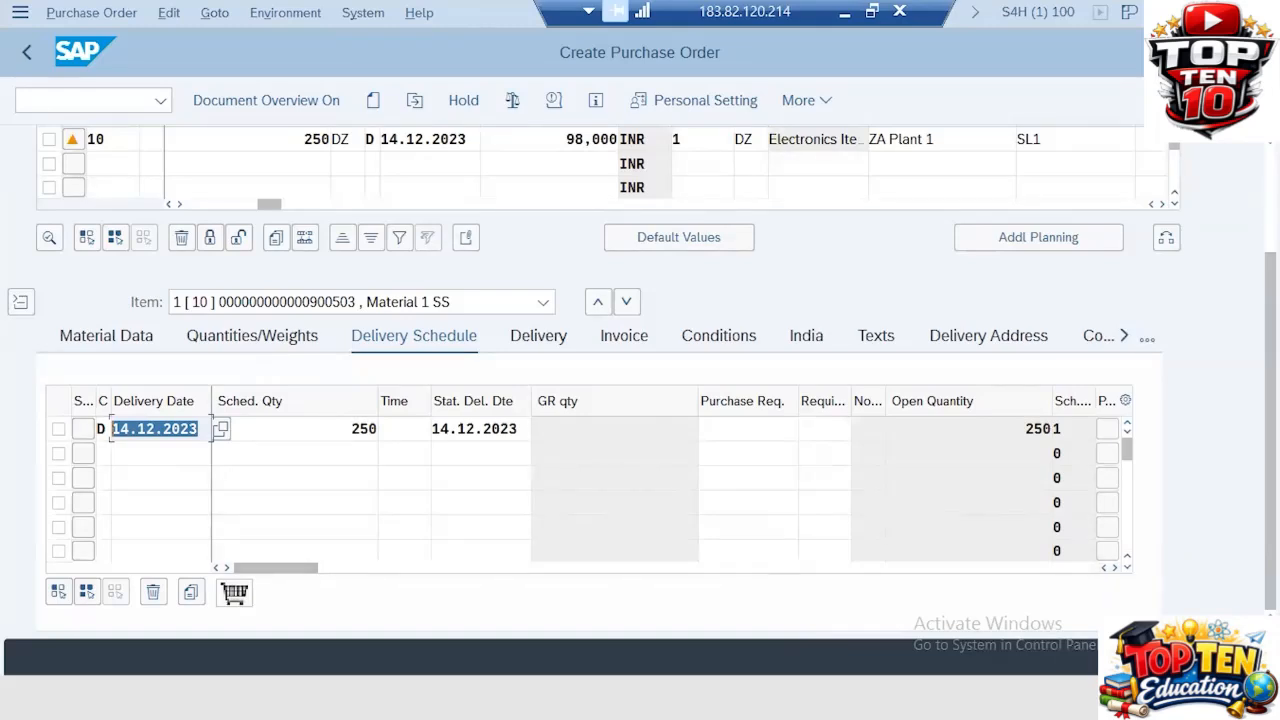
pyautogui.click(1228, 696)
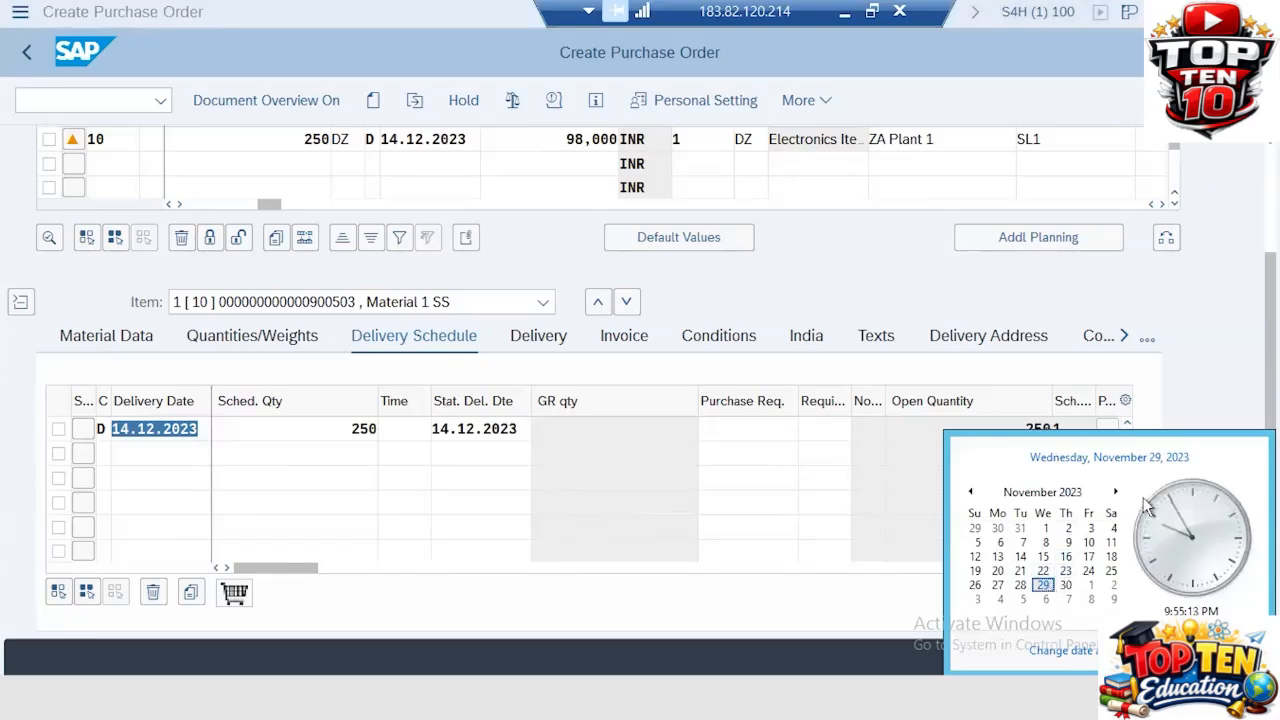
pyautogui.click(1220, 413)
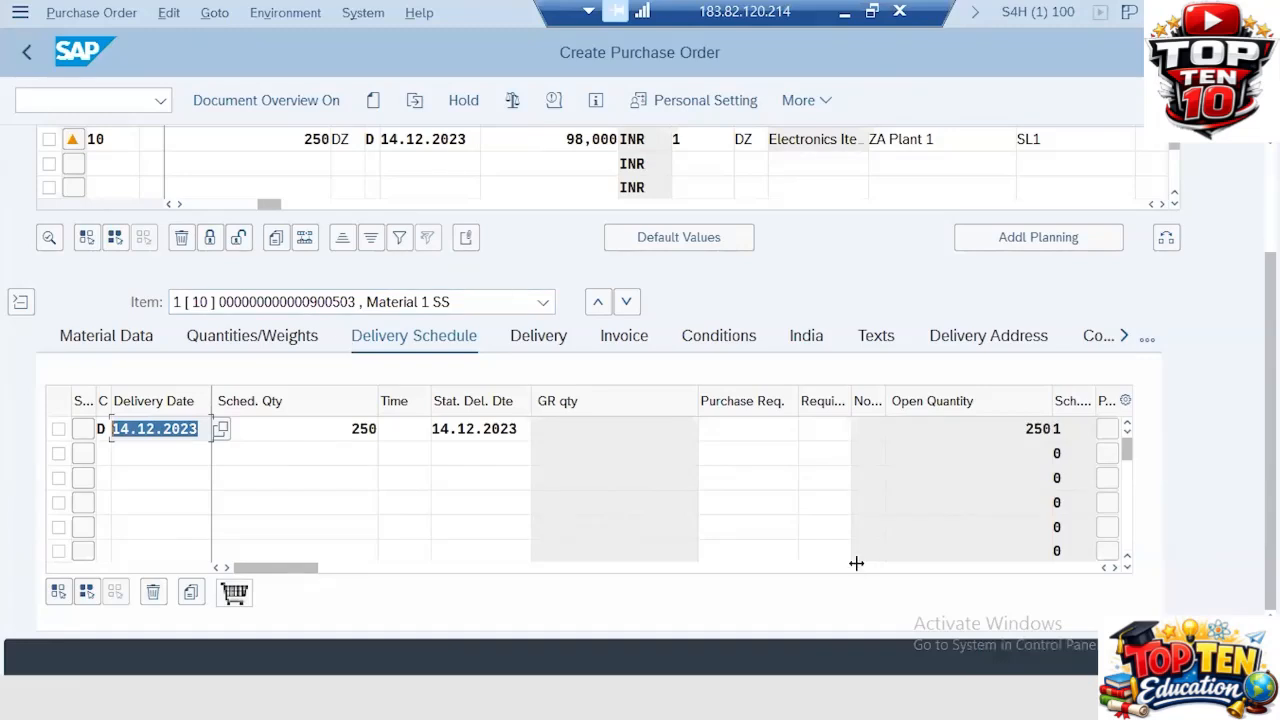
pyautogui.click(1222, 698)
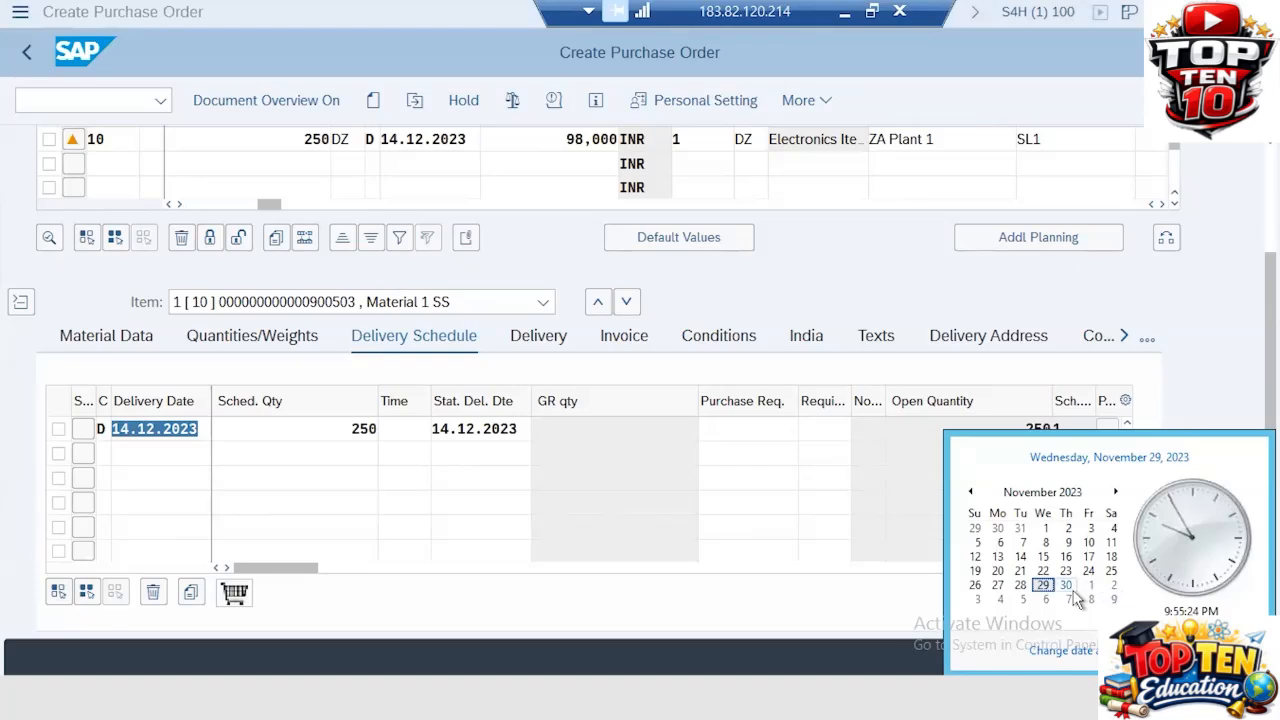
pyautogui.click(207, 430)
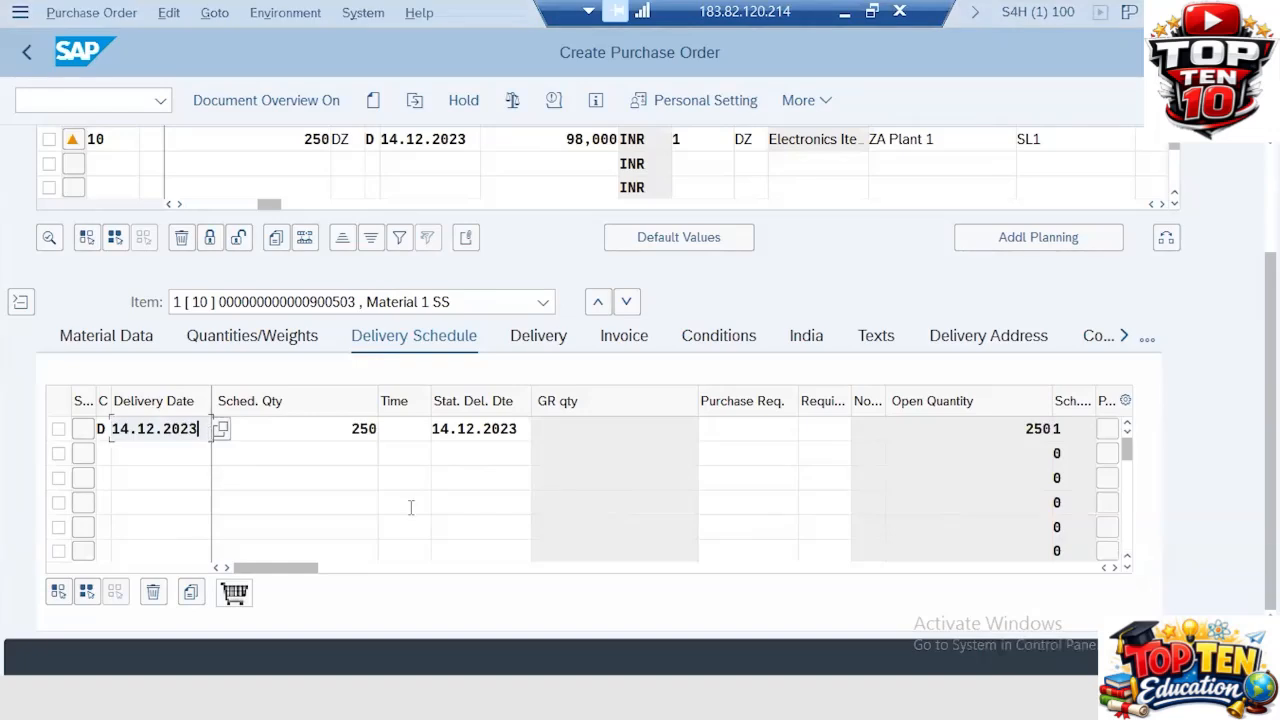
# Step: In the other session, display the supplier's info record for the material with ME13 and check its planned delivery time
pyautogui.hotkey('alt', 'Tab')
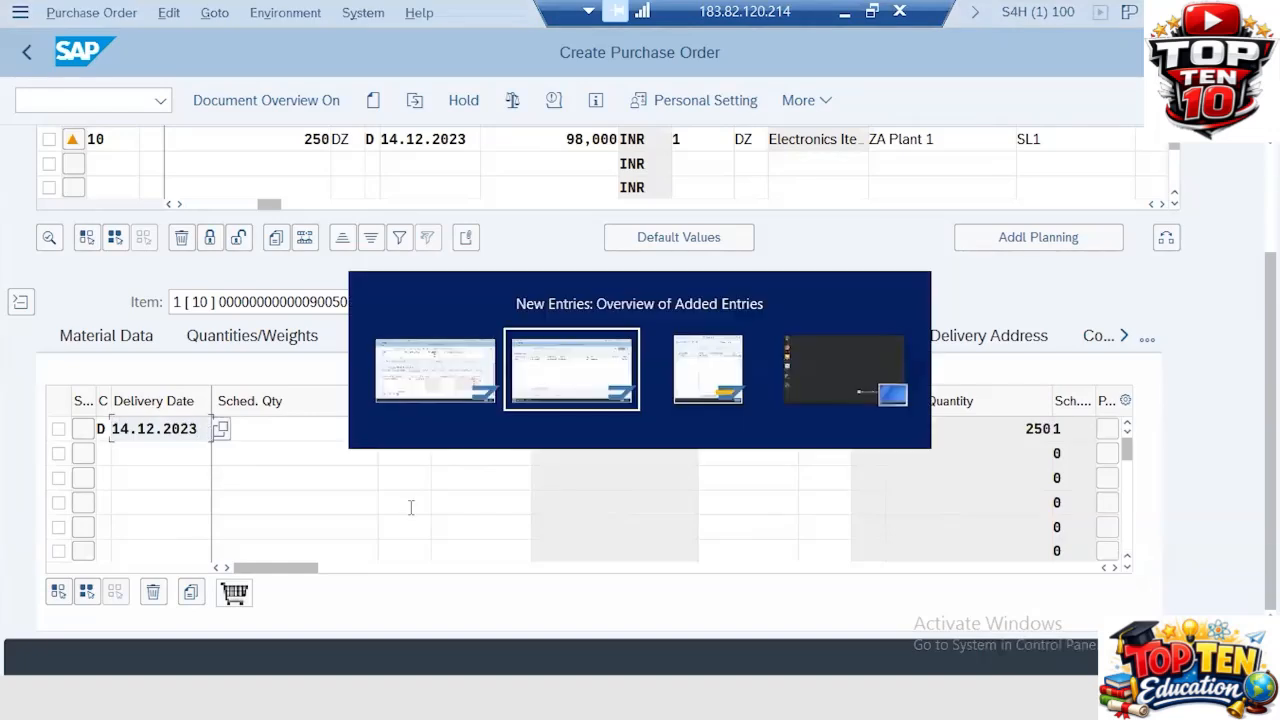
pyautogui.click(89, 104)
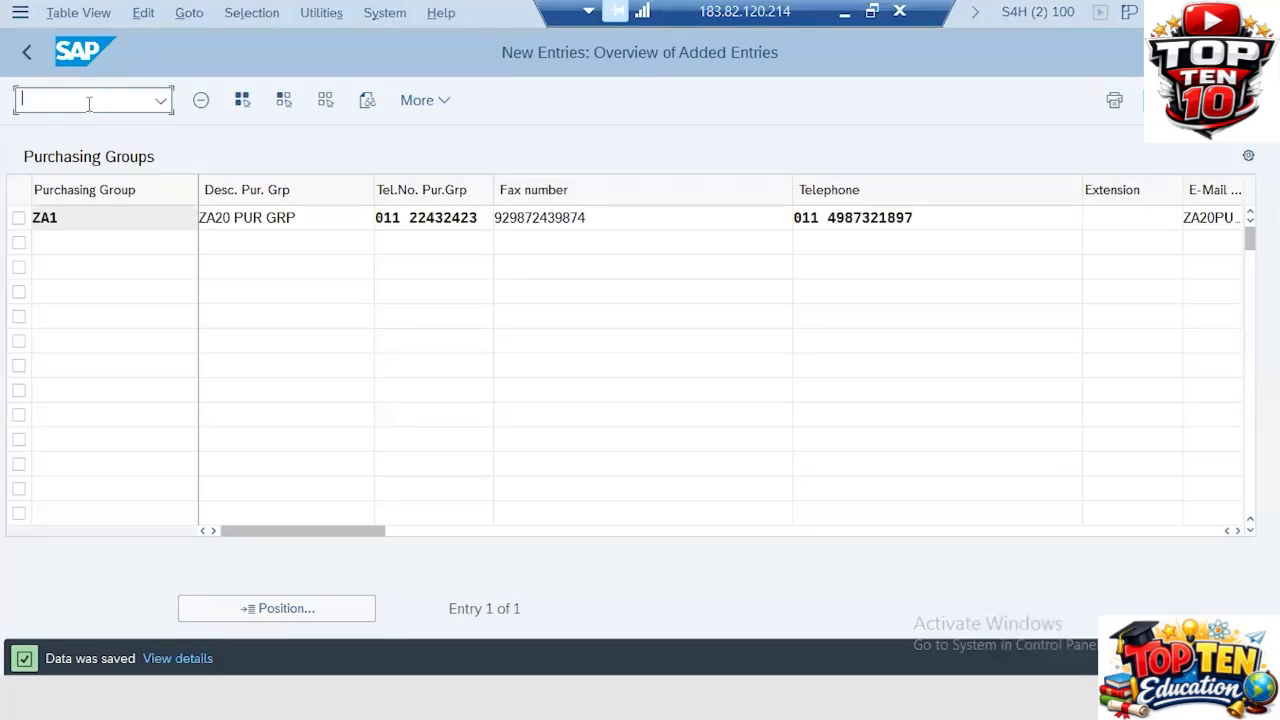
pyautogui.write('/NME13')
pyautogui.press('Return')
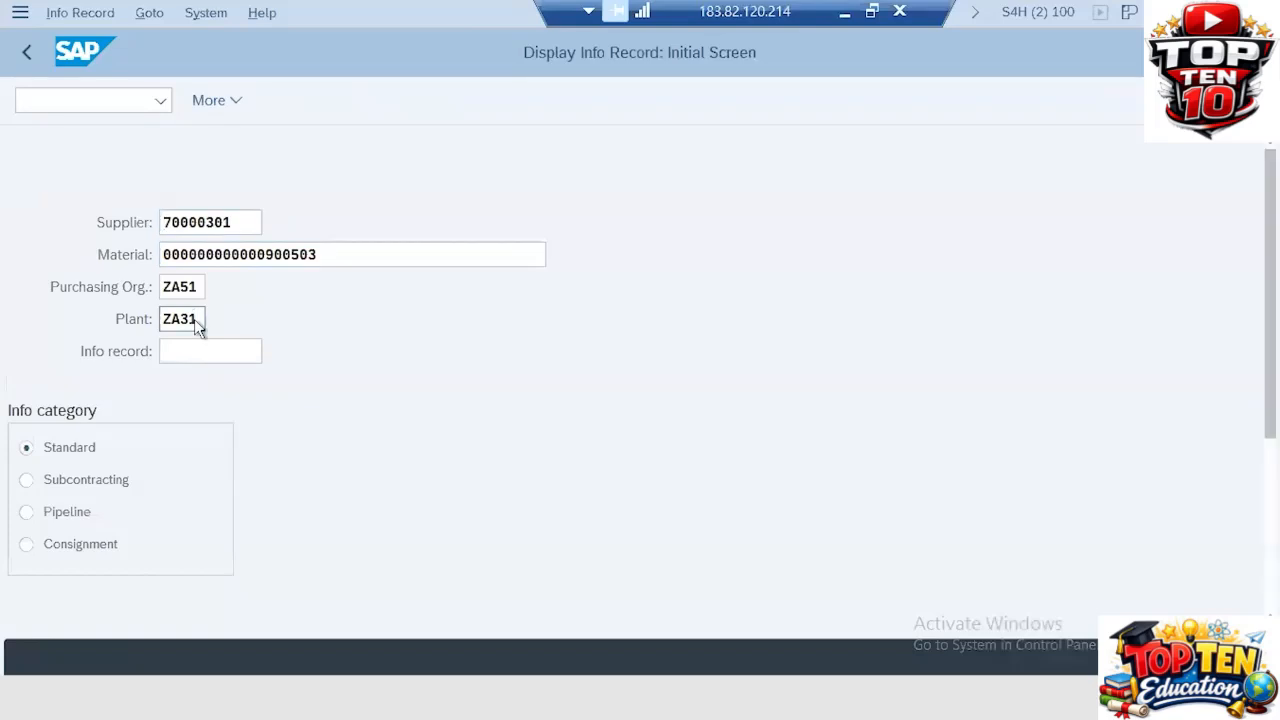
pyautogui.press('Return')
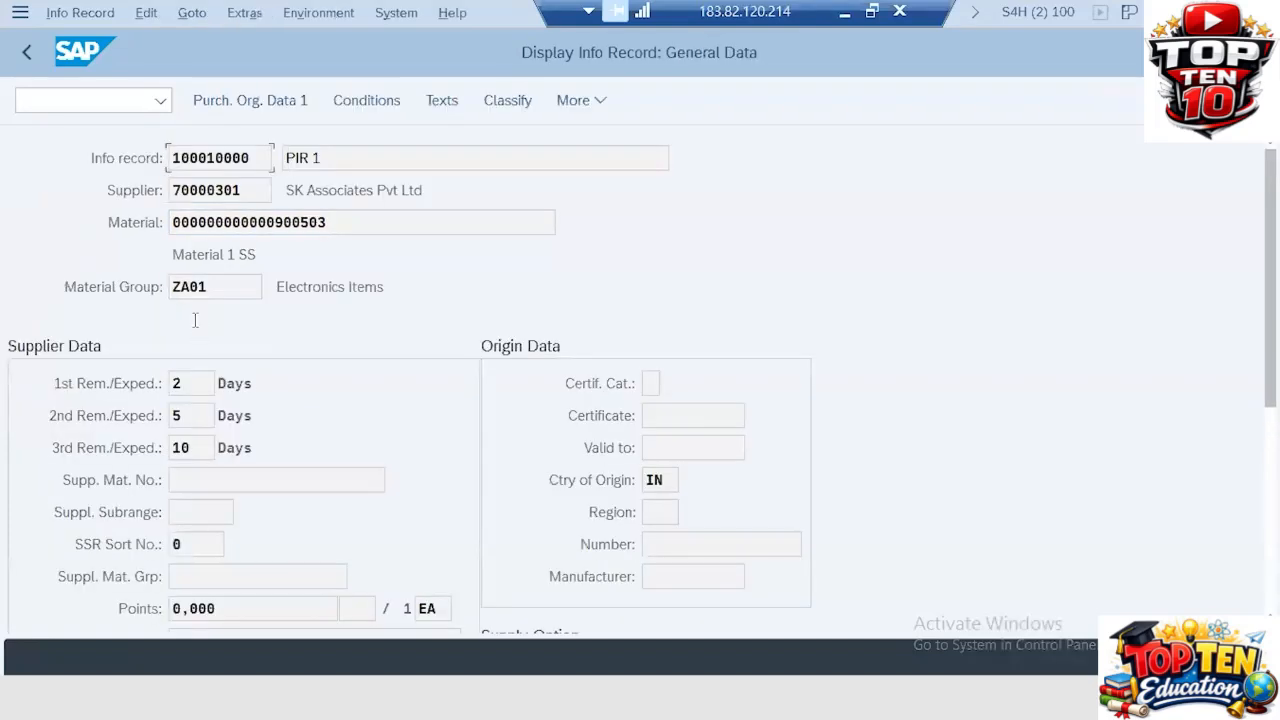
pyautogui.press('Return')
pyautogui.moveTo(196, 384); pyautogui.dragTo(158, 383)
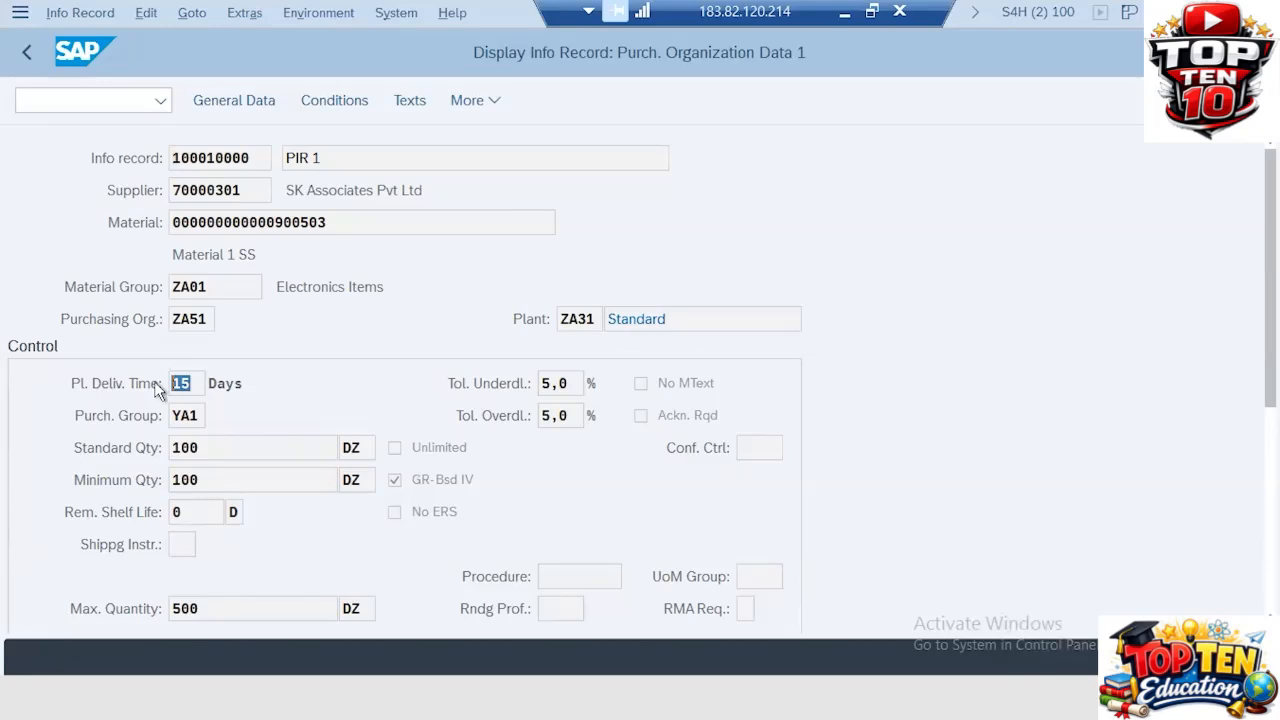
# Step: Return to the purchase order and set the item's delivery date to 10.12.2023 from the calendar
pyautogui.hotkey('alt', 'Tab')
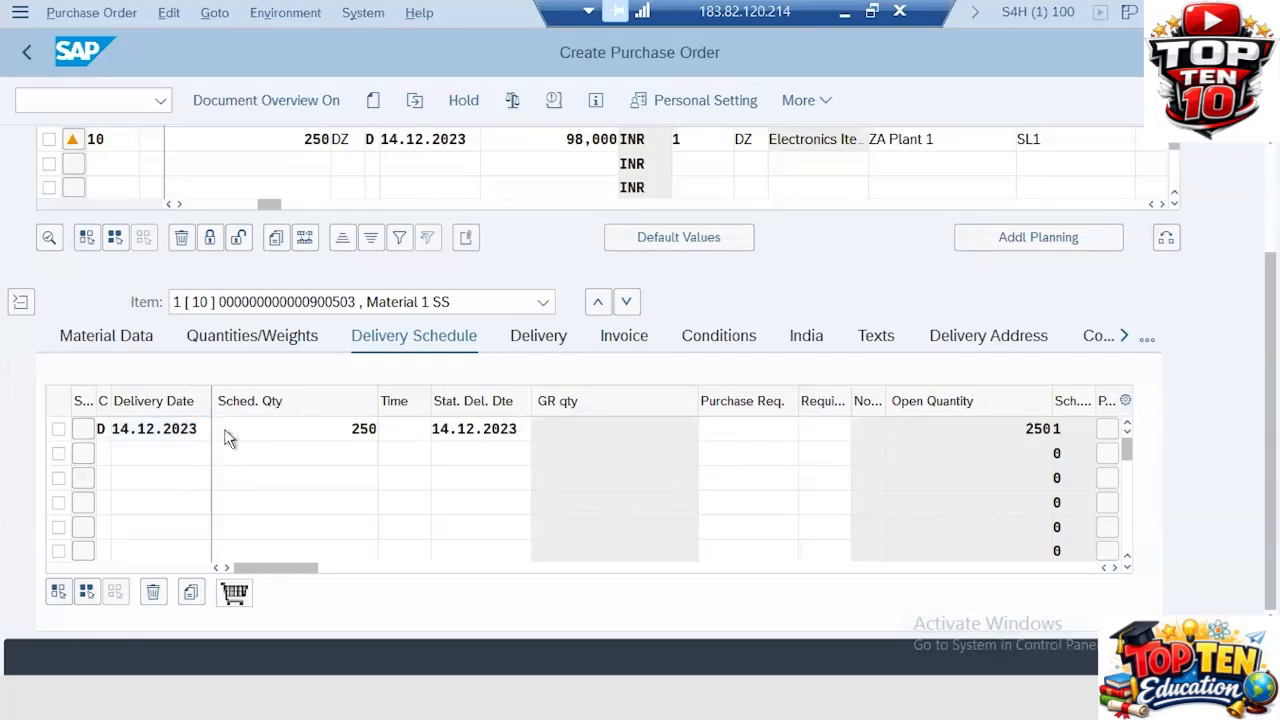
pyautogui.press('F4')
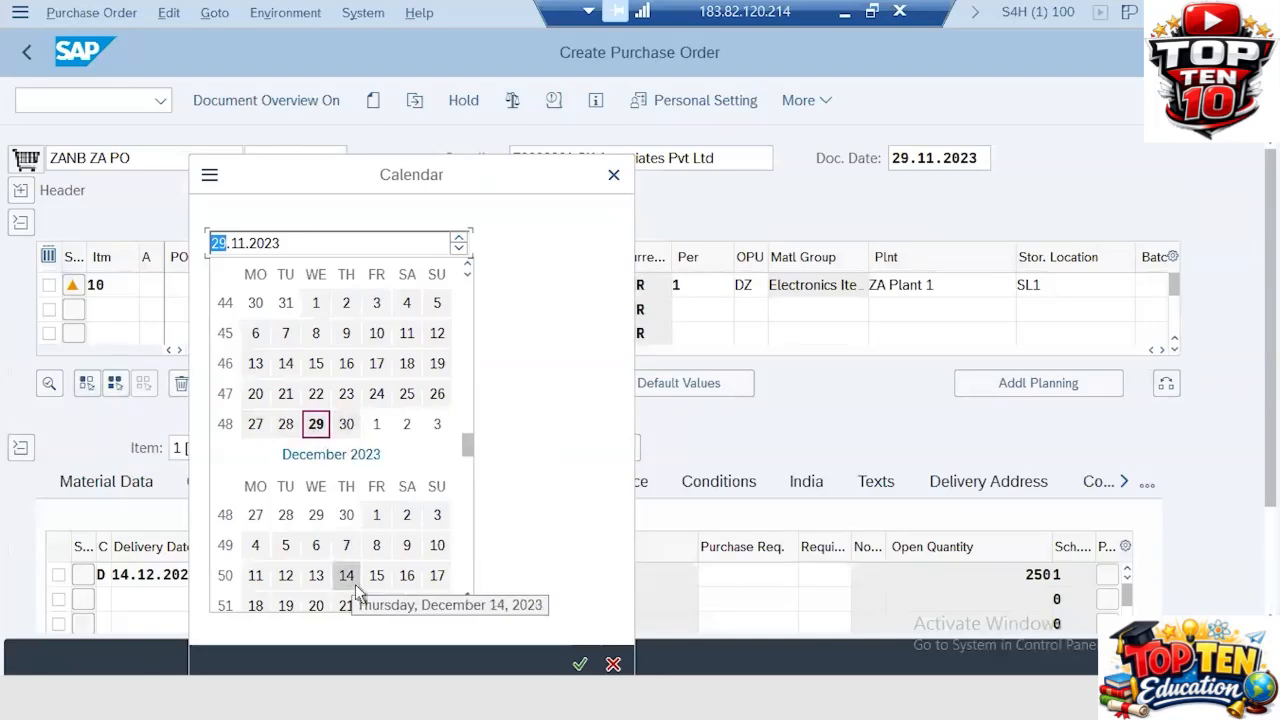
pyautogui.doubleClick(437, 545)
pyautogui.press('Return')
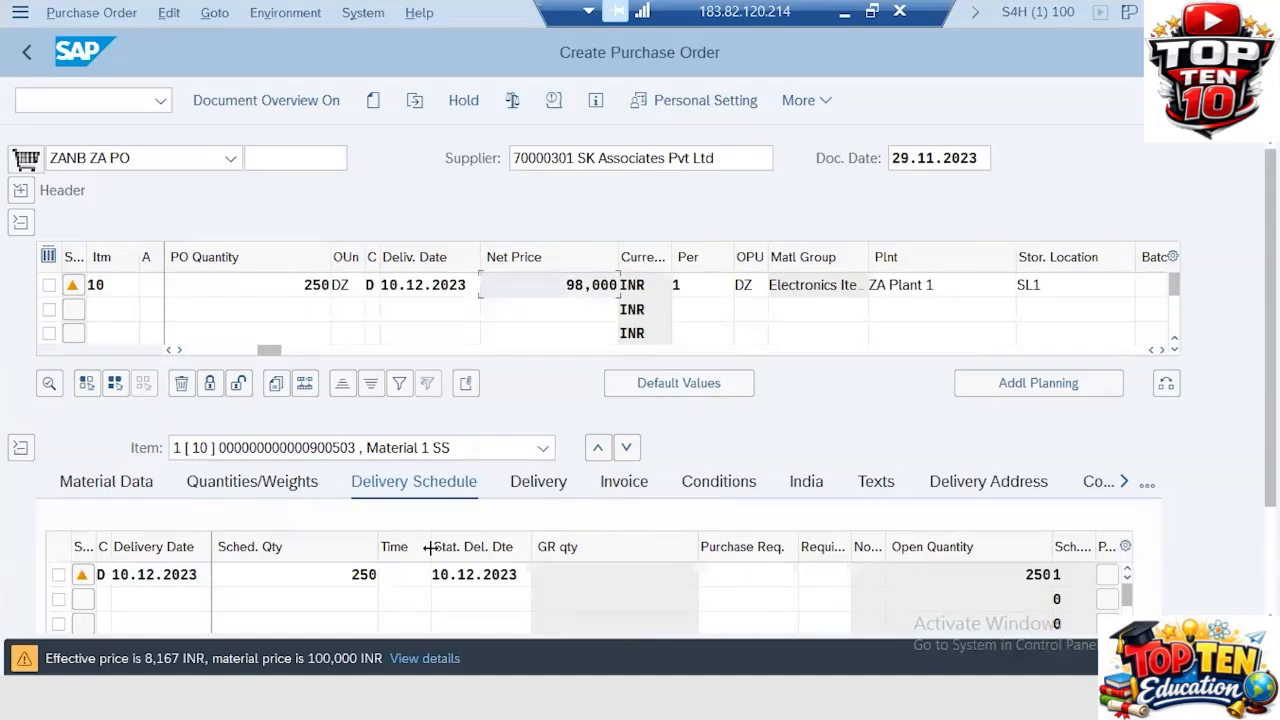
# Step: Review the item's delivery tolerances, reminder days and invoice tax code
pyautogui.click(538, 485)
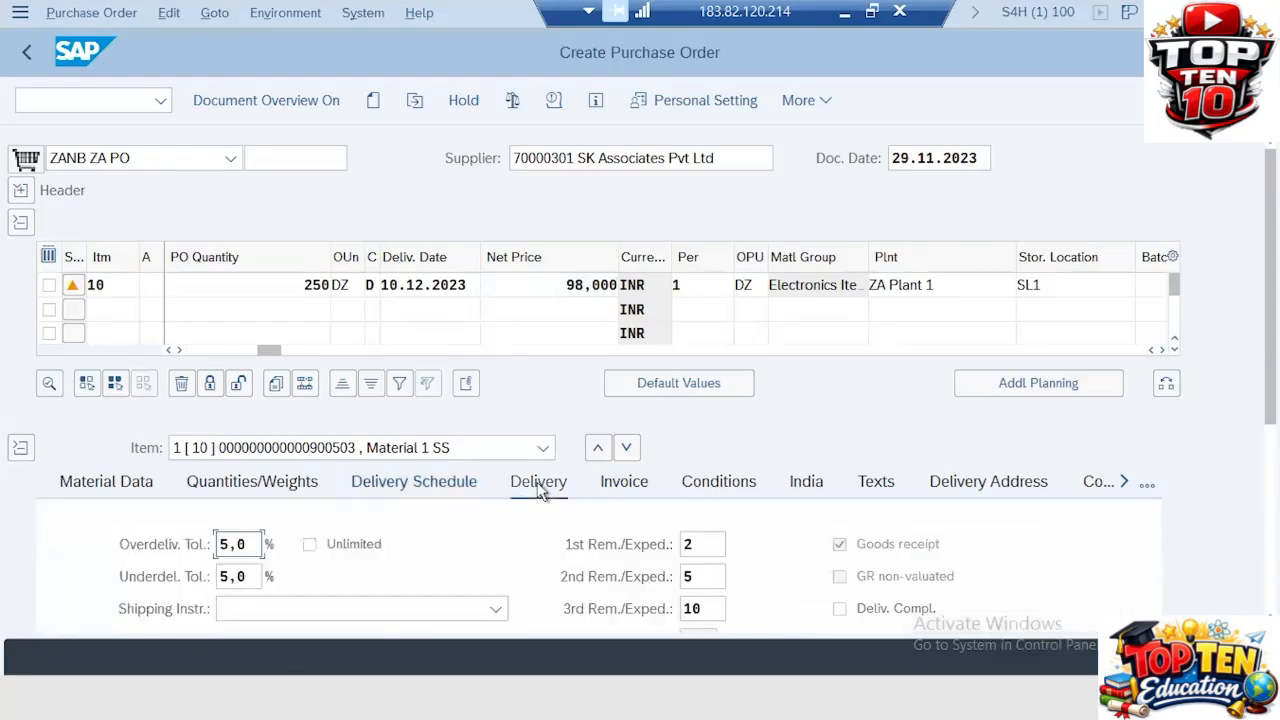
pyautogui.click(248, 544)
pyautogui.doubleClick(235, 543)
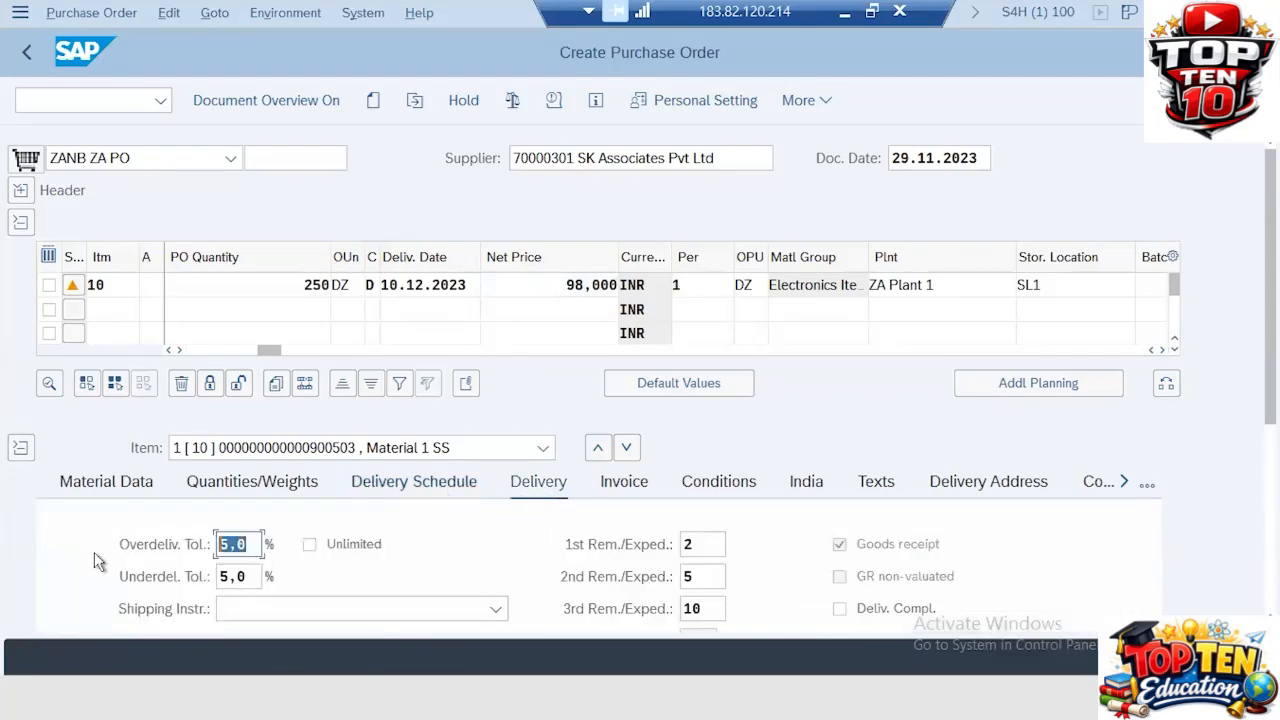
pyautogui.doubleClick(254, 575)
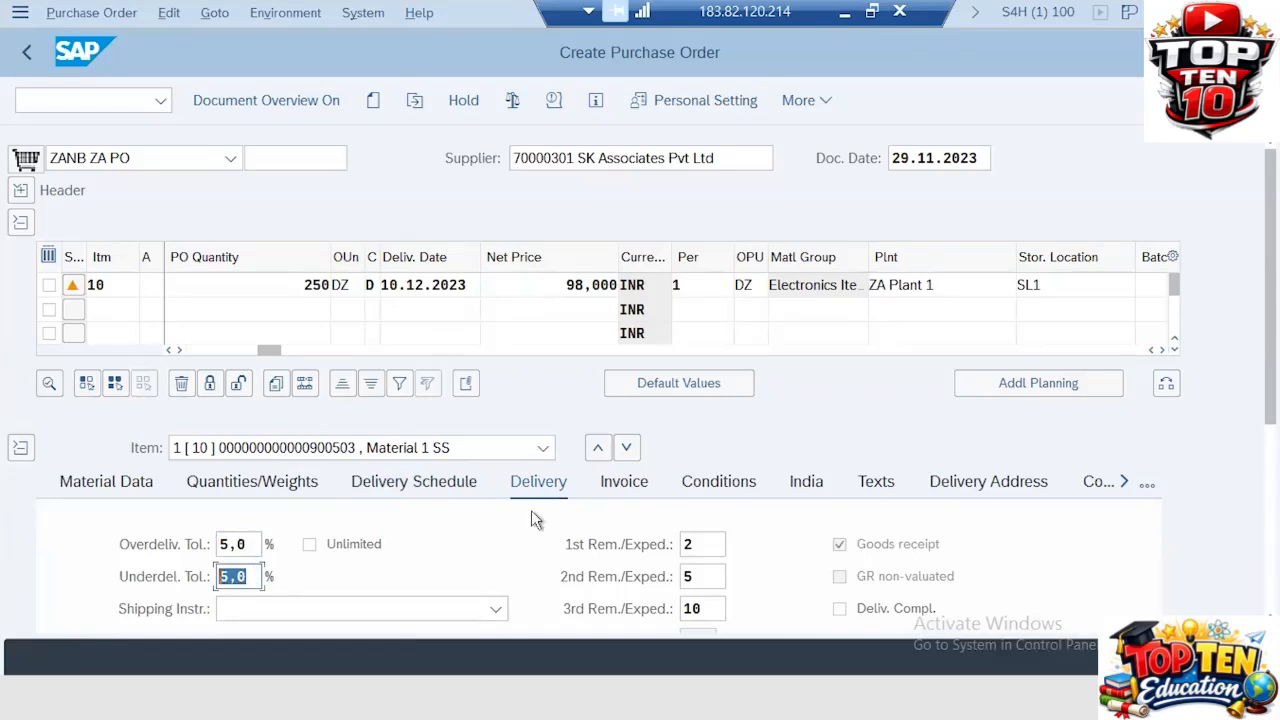
pyautogui.scroll(-1, 531, 518)
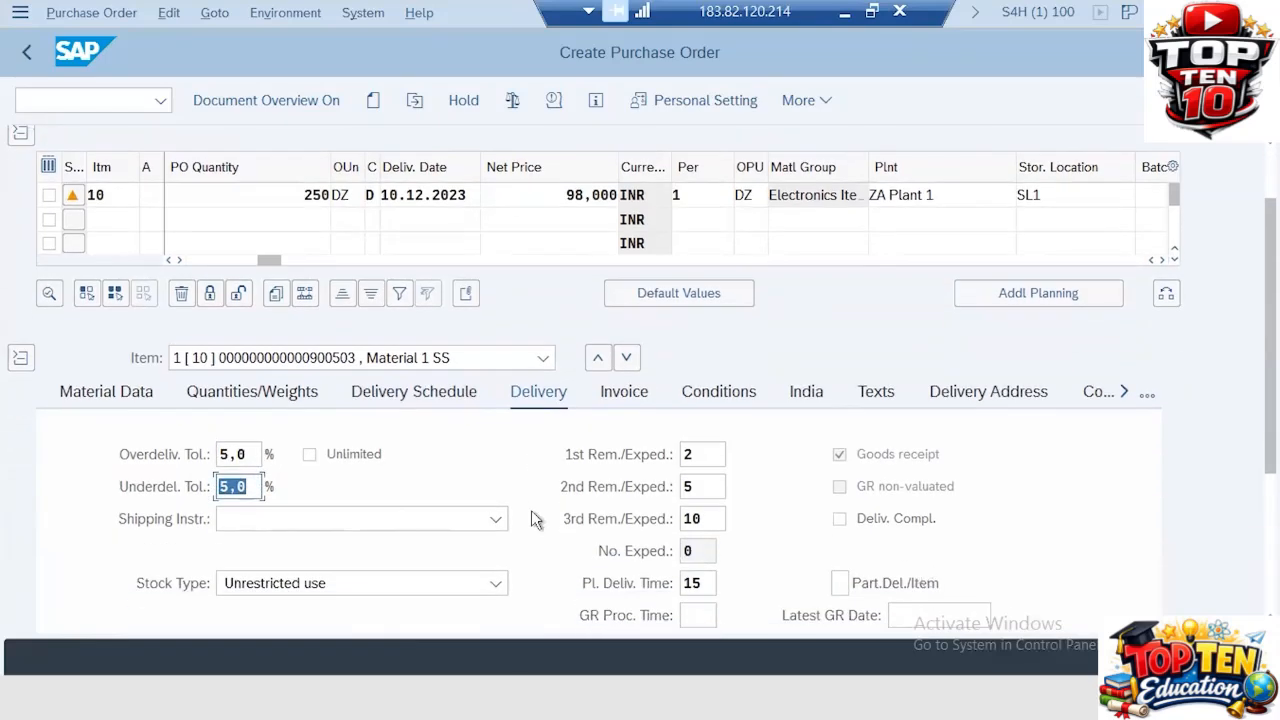
pyautogui.doubleClick(716, 455)
pyautogui.press('Tab')
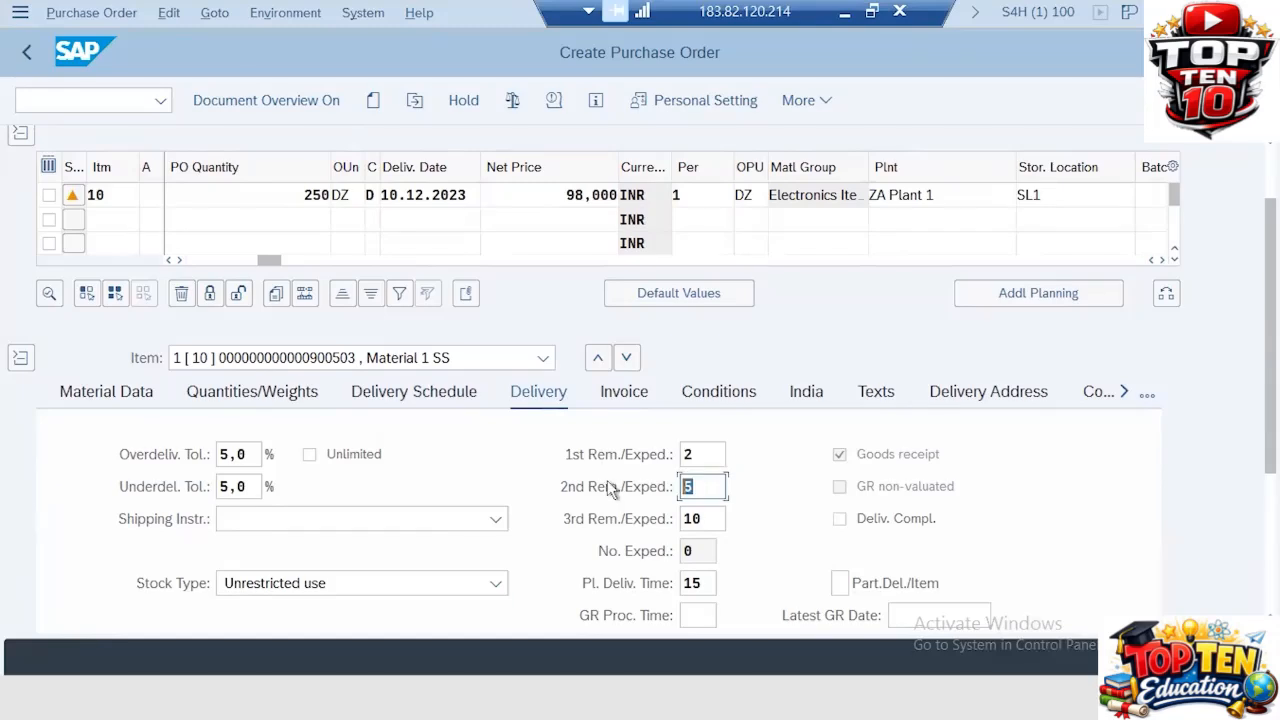
pyautogui.doubleClick(712, 517)
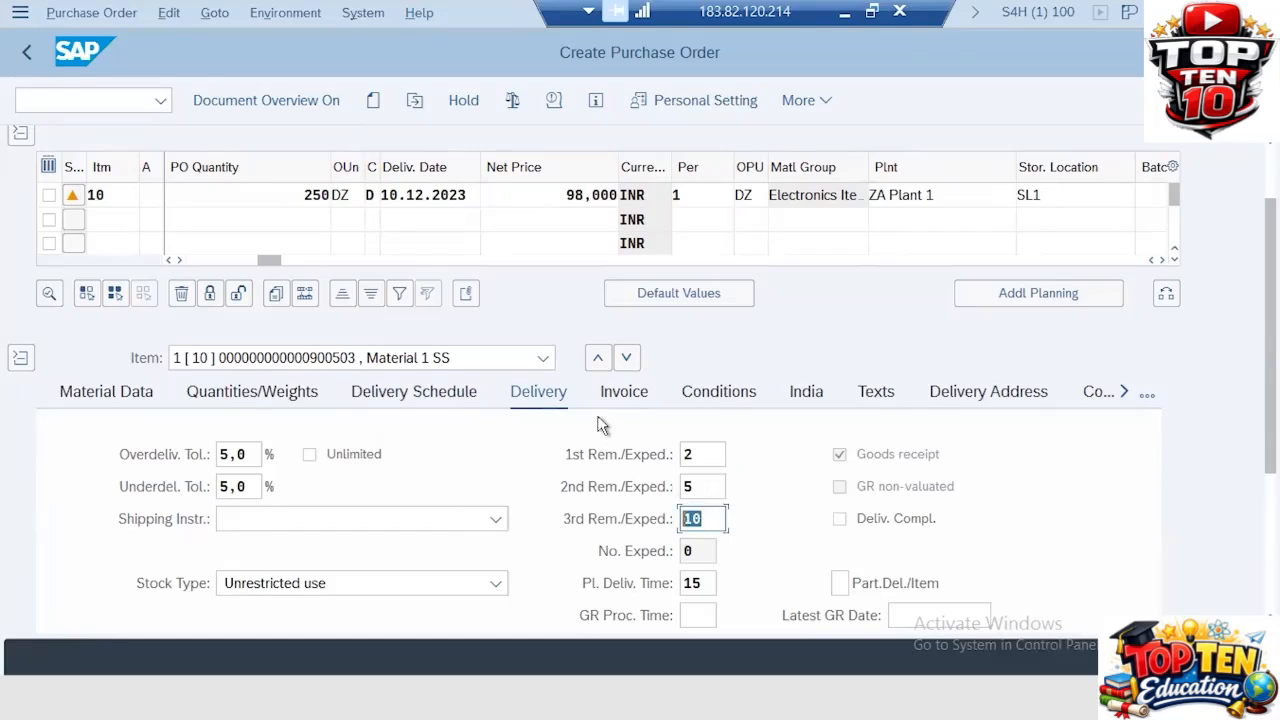
pyautogui.click(638, 393)
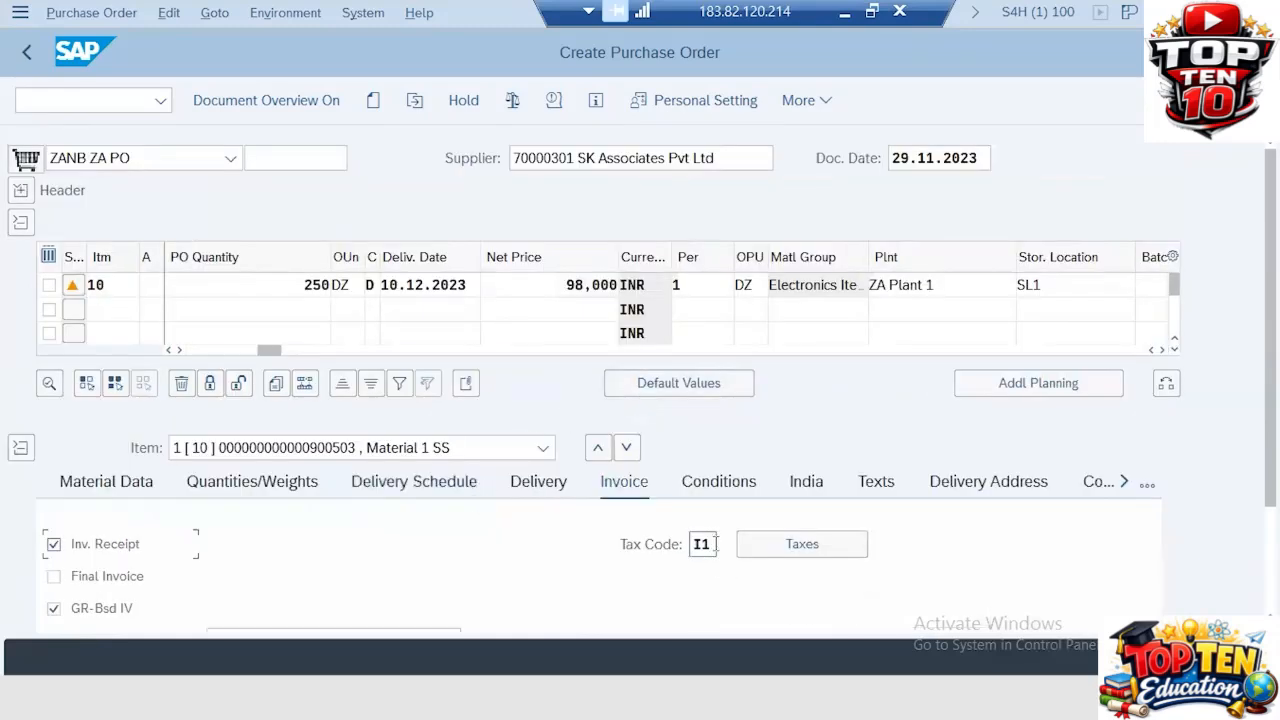
pyautogui.moveTo(716, 544); pyautogui.dragTo(667, 544)
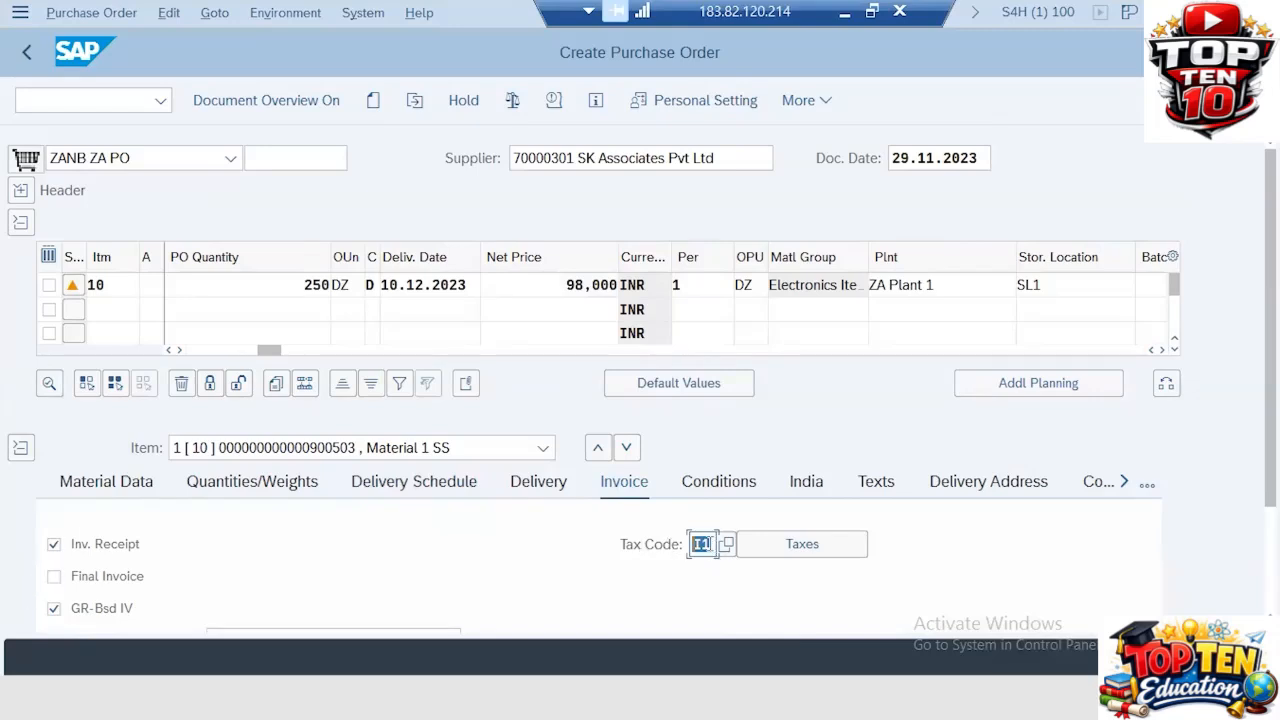
pyautogui.click(710, 486)
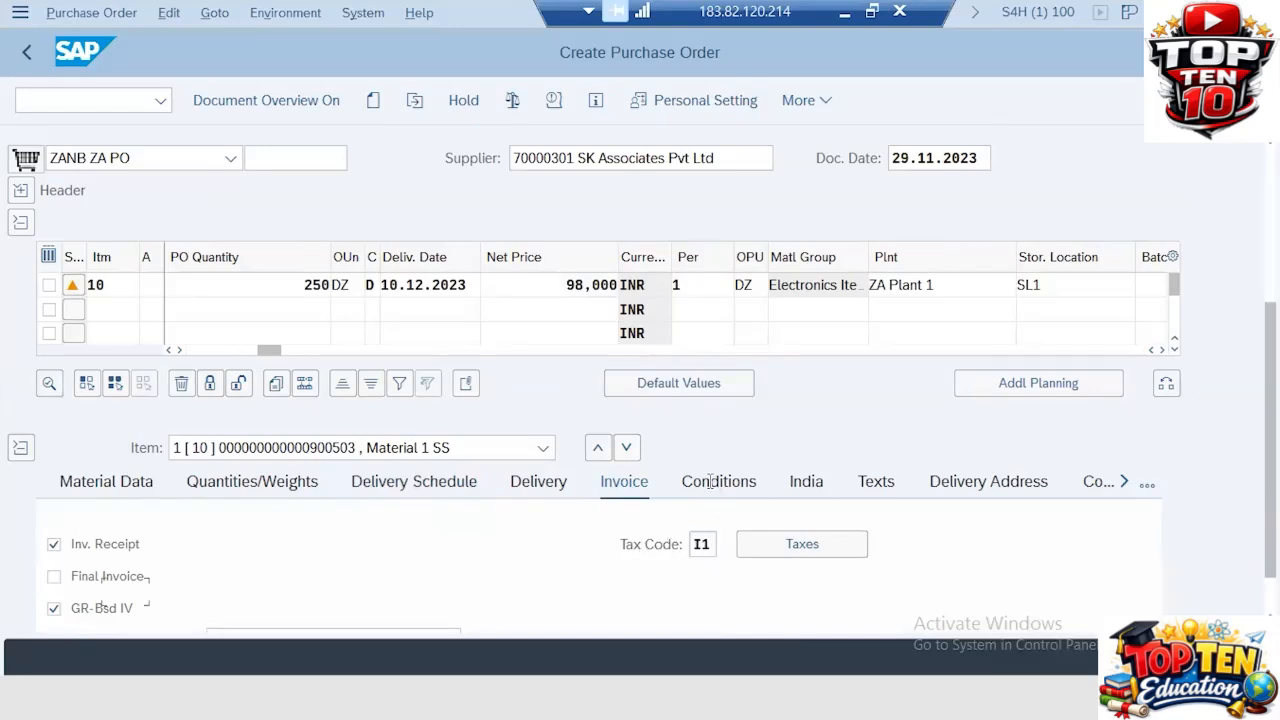